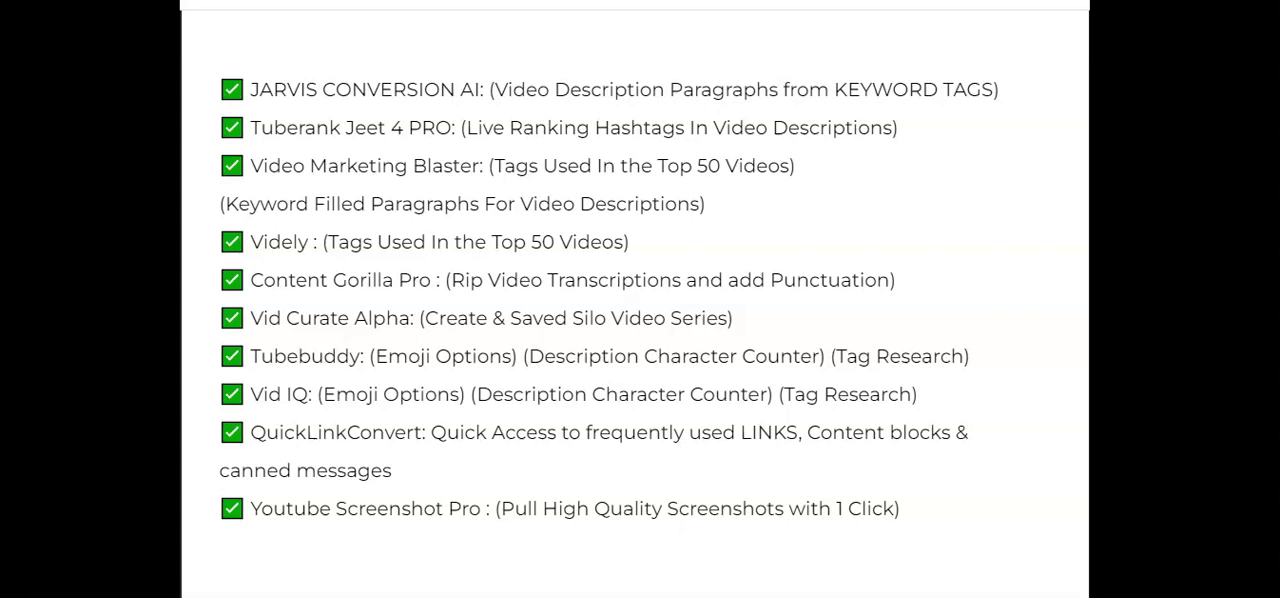
Review the sales page's list of apps the extension replaces and its ranking and commission examples
{"action": "scroll", "coordinate": [635, 304], "scroll_direction": "up", "scroll_amount": 5}
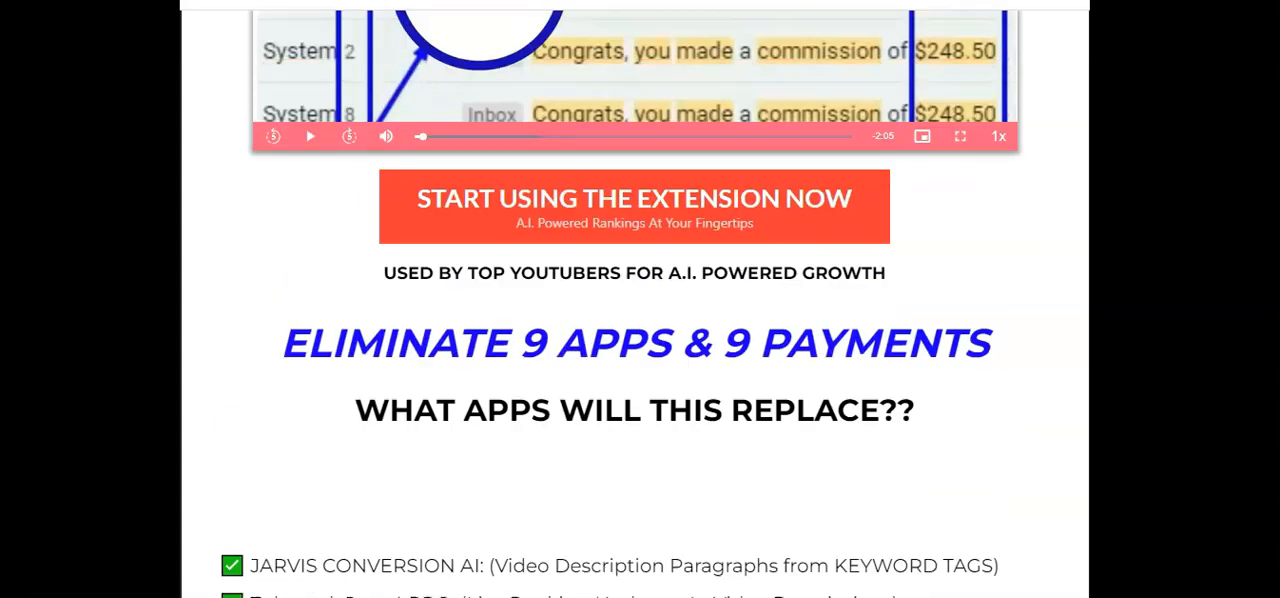
{"action": "scroll", "coordinate": [635, 304], "scroll_direction": "down", "scroll_amount": 1}
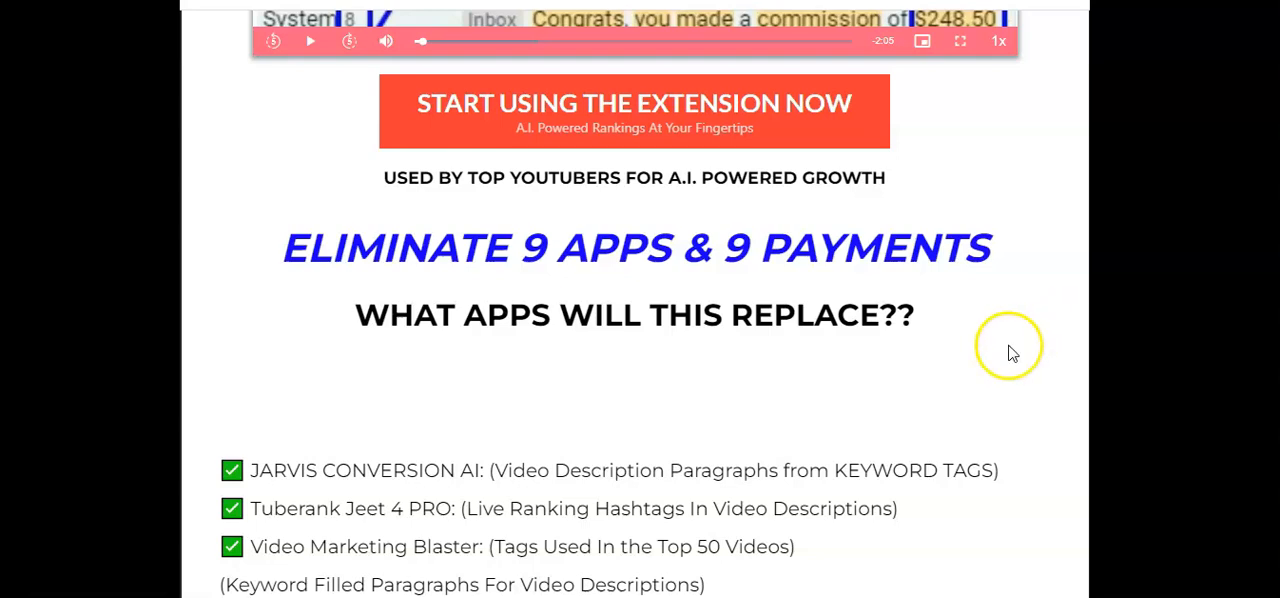
{"action": "scroll", "coordinate": [1011, 346], "scroll_direction": "down", "scroll_amount": 5}
{"action": "scroll", "coordinate": [1087, 360], "scroll_direction": "down", "scroll_amount": 5}
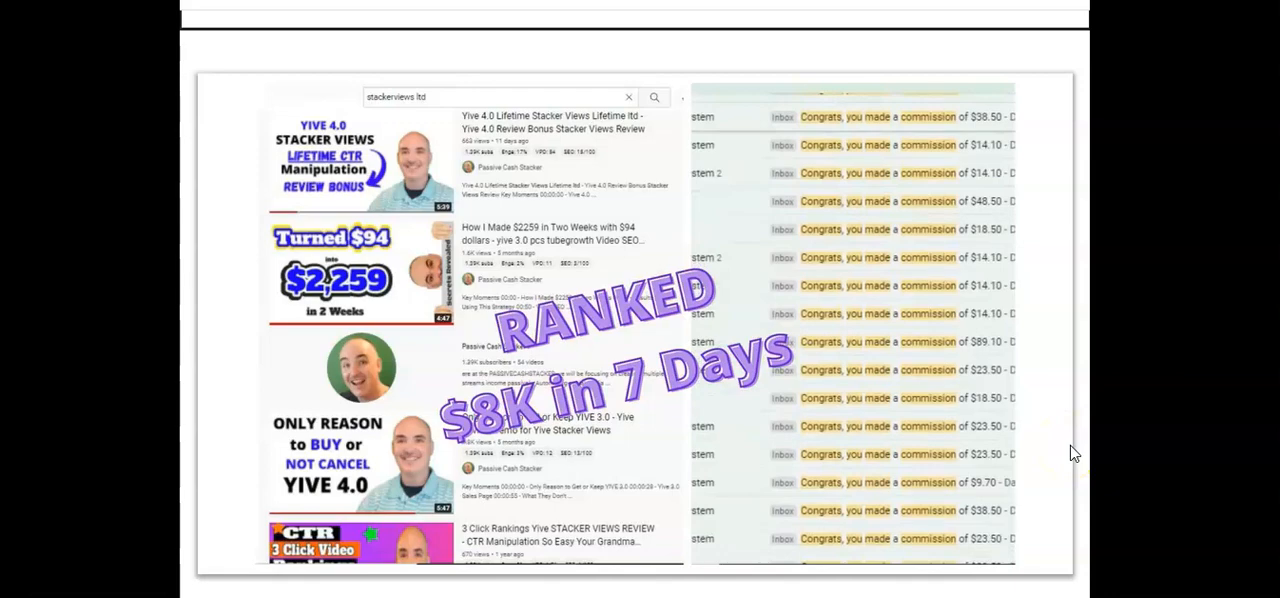
{"action": "scroll", "coordinate": [1070, 453], "scroll_direction": "down", "scroll_amount": 1}
{"action": "scroll", "coordinate": [1070, 453], "scroll_direction": "up", "scroll_amount": 1}
{"action": "scroll", "coordinate": [1070, 453], "scroll_direction": "down", "scroll_amount": 1}
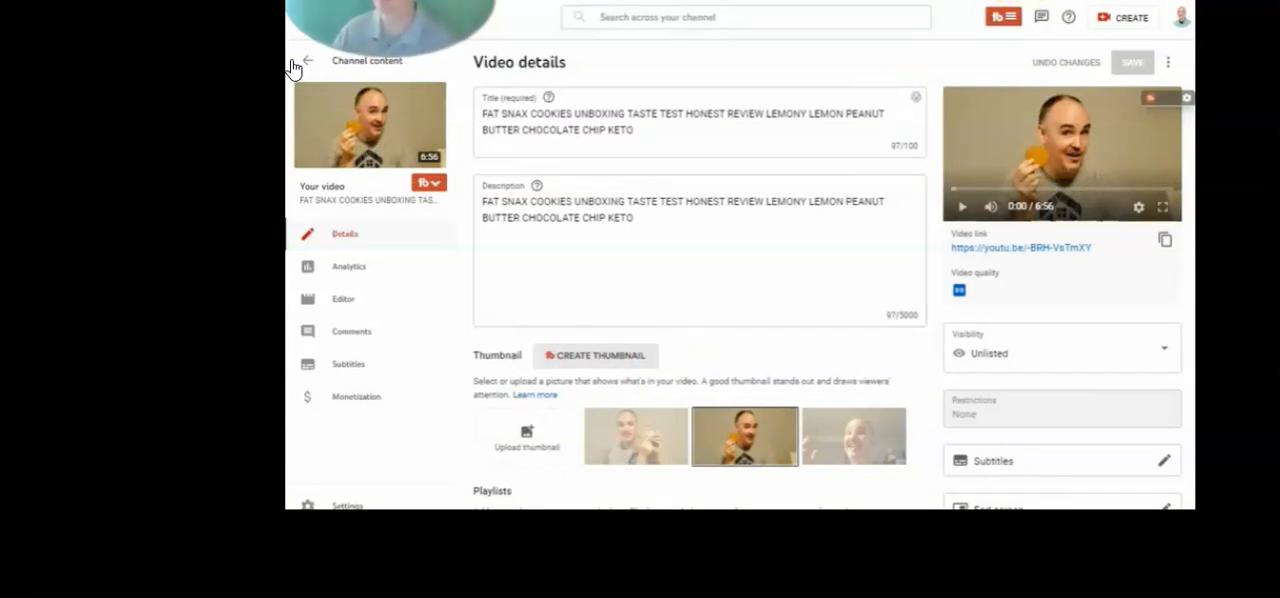
Open the Description Builder, load the CASHSTACKERS PLATFORM video series, and copy it into the description
{"action": "left_click", "coordinate": [1014, 0]}
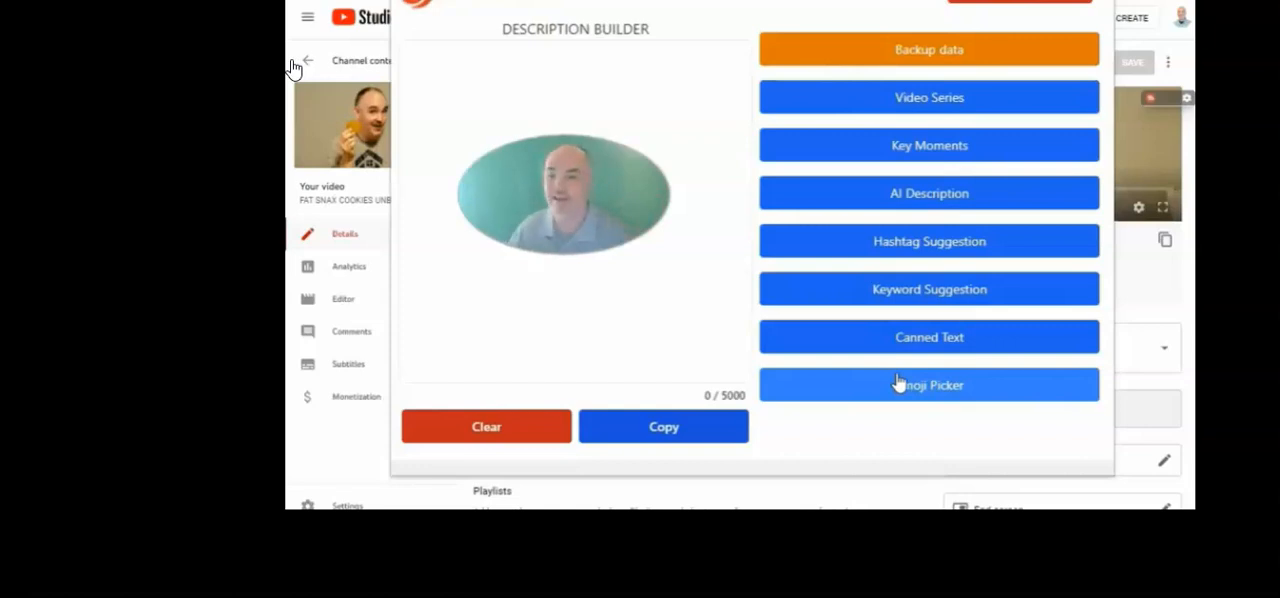
{"action": "left_click", "coordinate": [912, 110]}
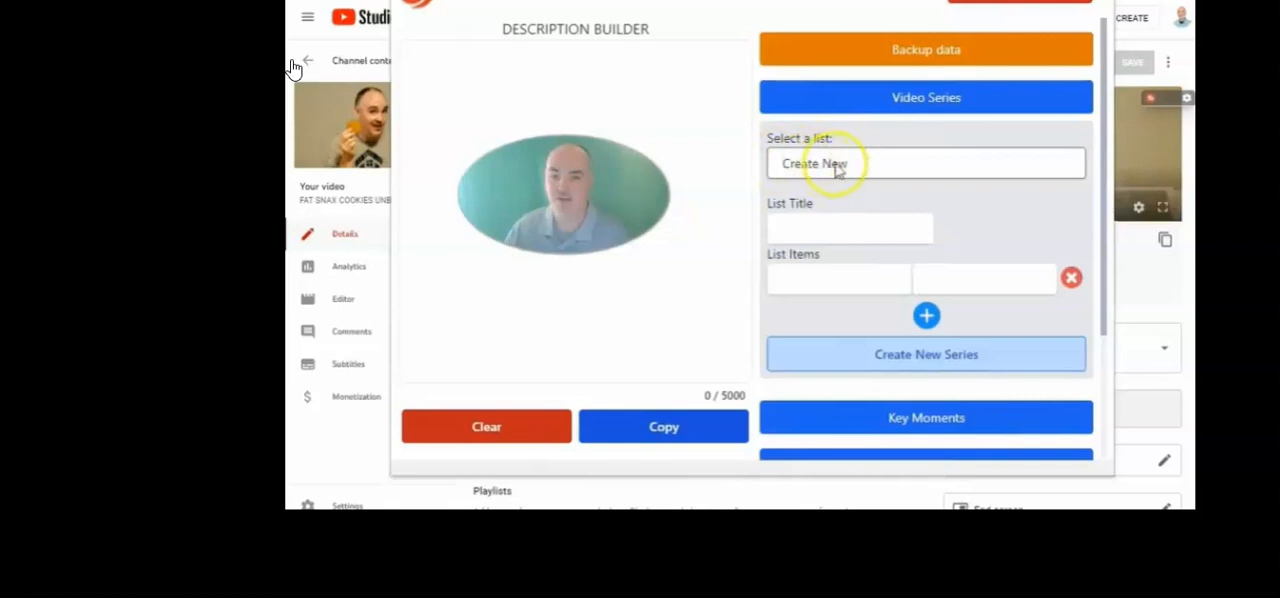
{"action": "left_click", "coordinate": [811, 163]}
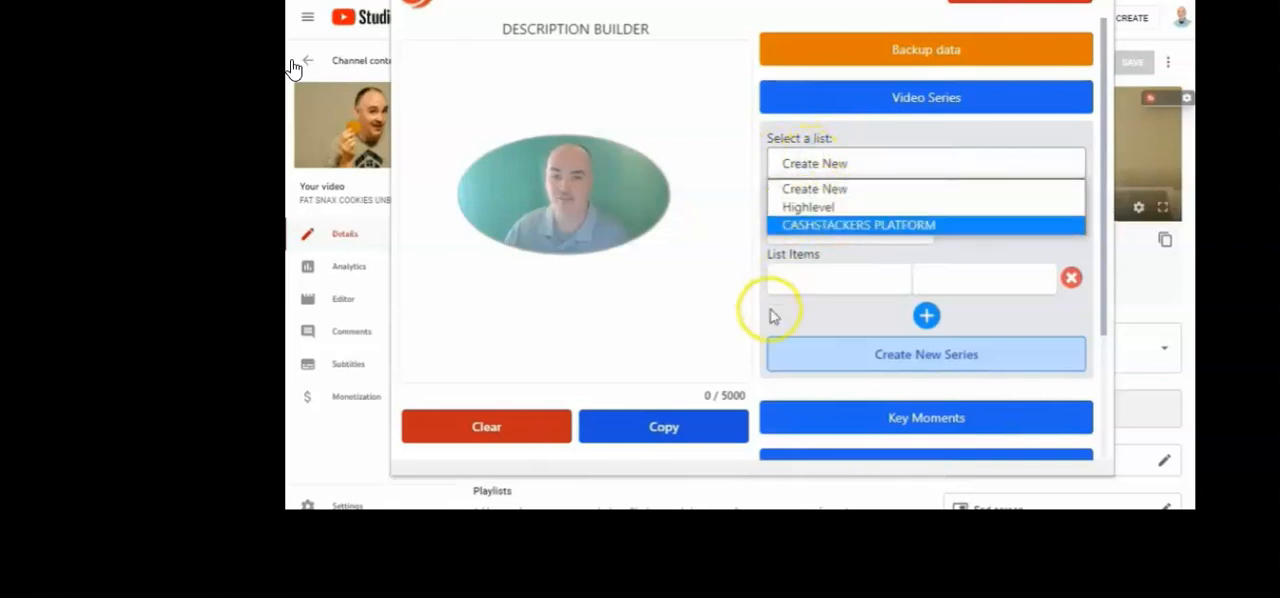
{"action": "left_click", "coordinate": [818, 230]}
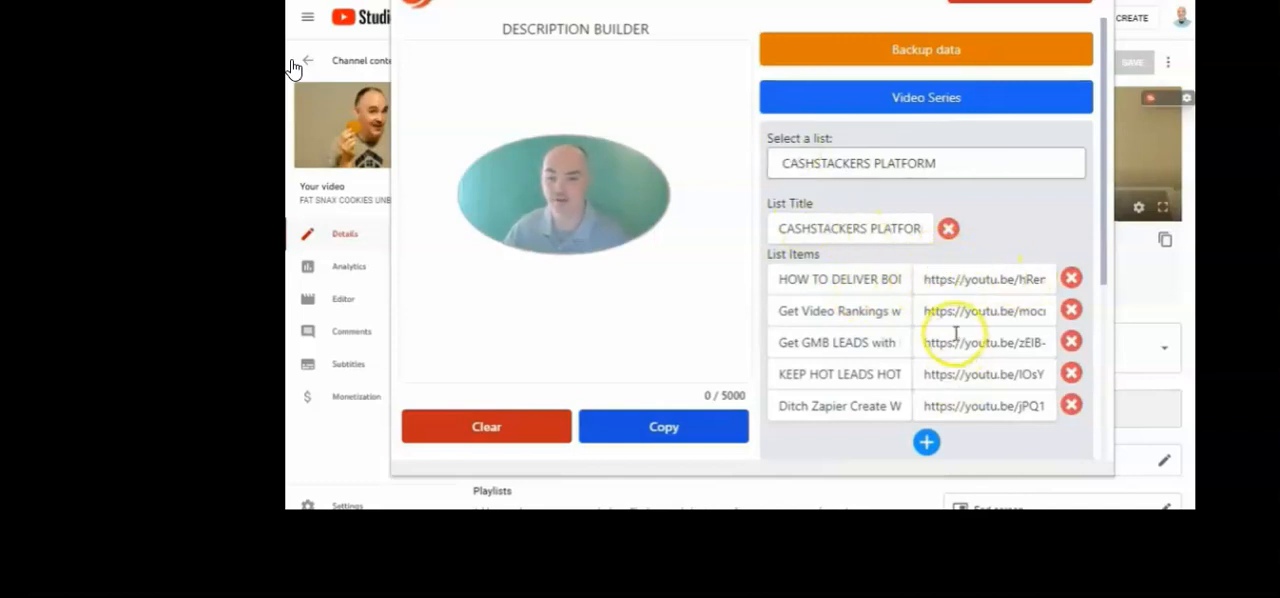
{"action": "scroll", "coordinate": [890, 375], "scroll_direction": "down", "scroll_amount": 1}
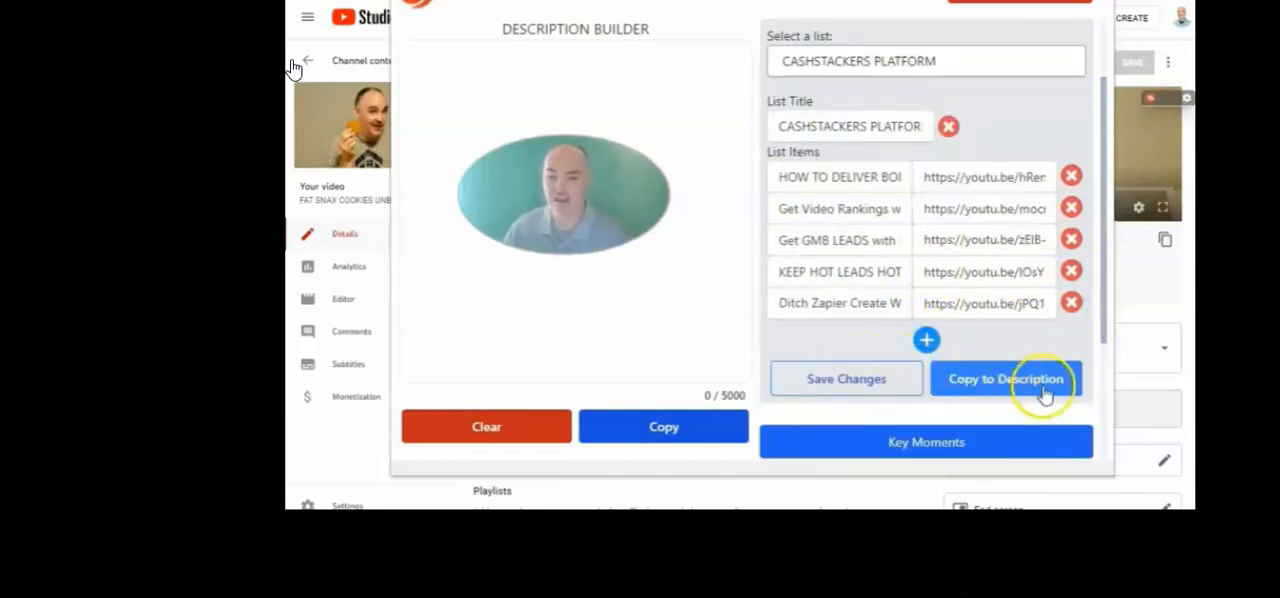
{"action": "left_click", "coordinate": [976, 372]}
Delete the CASHSTACKERS PLATFORM series text from the Description Builder
{"action": "left_click_drag", "start_coordinate": [709, 266], "coordinate": [394, 40]}
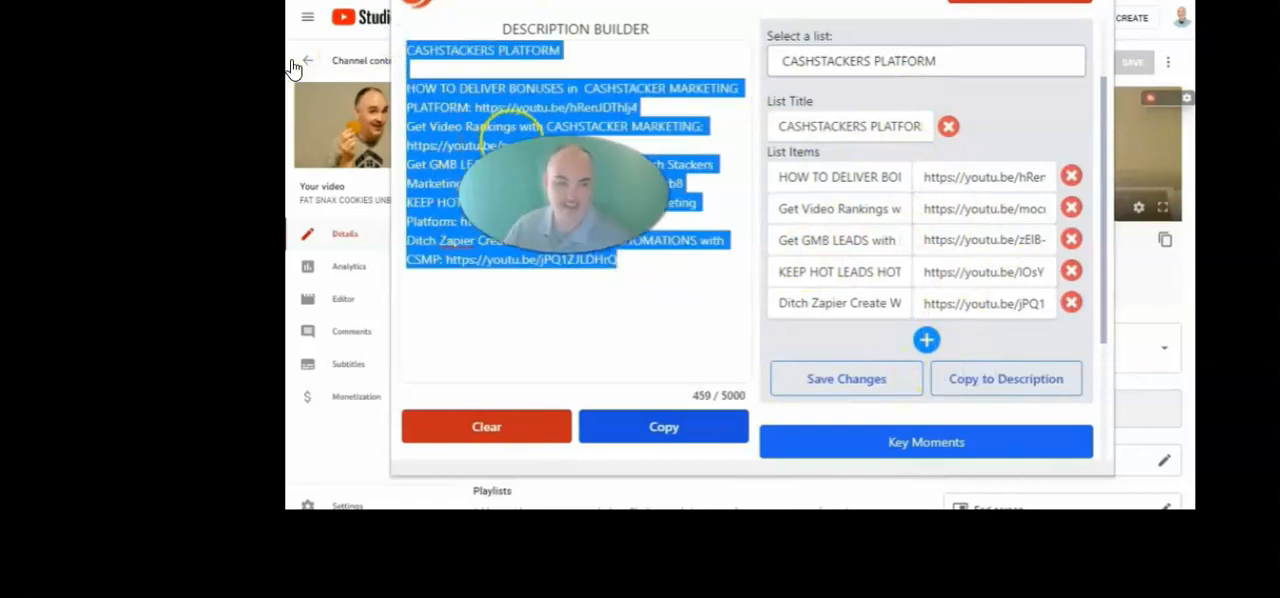
{"action": "left_click_drag", "start_coordinate": [693, 396], "coordinate": [752, 398]}
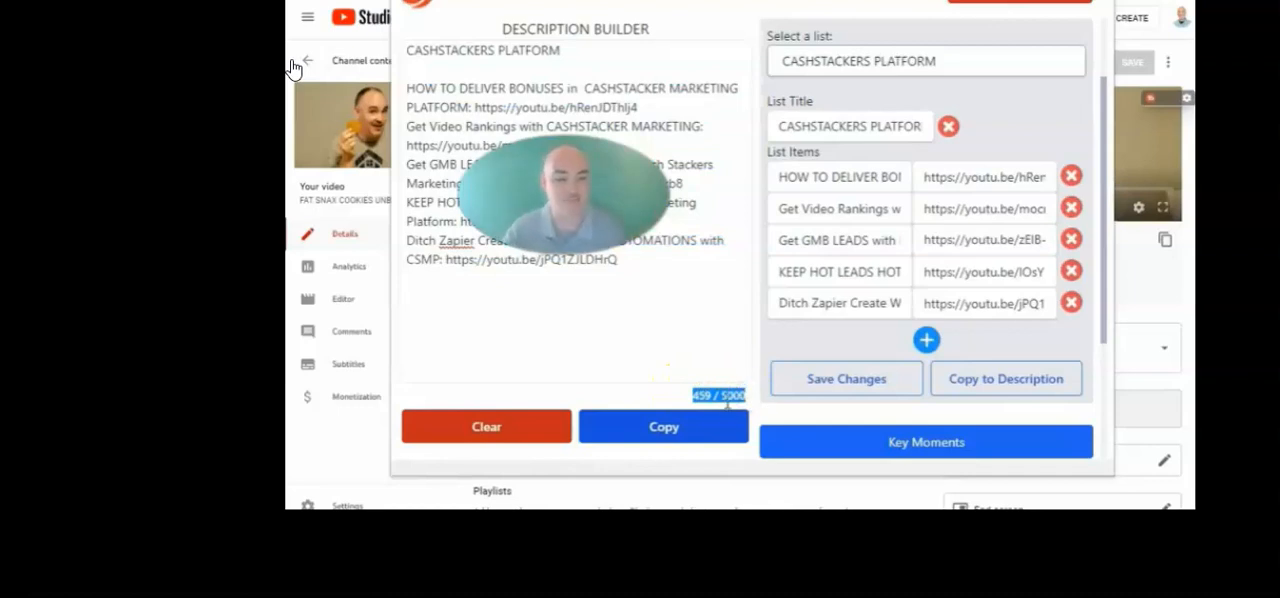
{"action": "left_click_drag", "start_coordinate": [640, 245], "coordinate": [397, 50]}
{"action": "left_click_drag", "start_coordinate": [649, 263], "coordinate": [372, 39]}
{"action": "key", "text": "BackSpace"}
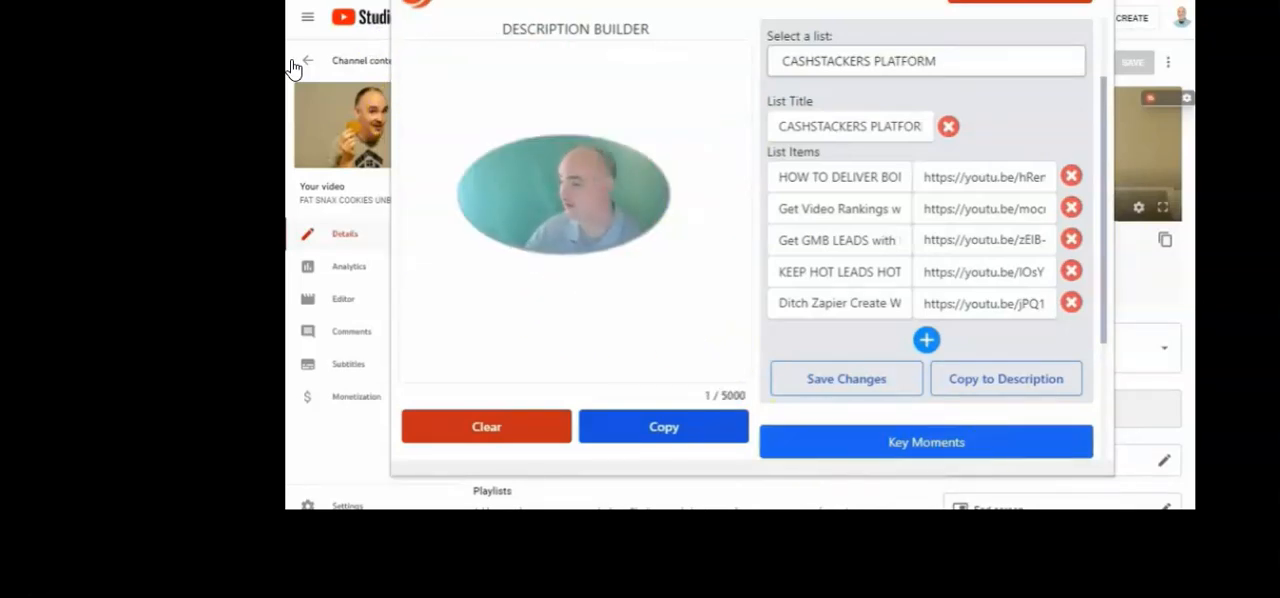
Start a new video series list titled KETO INFO REVIEW SERIES
{"action": "scroll", "coordinate": [926, 330], "scroll_direction": "up", "scroll_amount": 2}
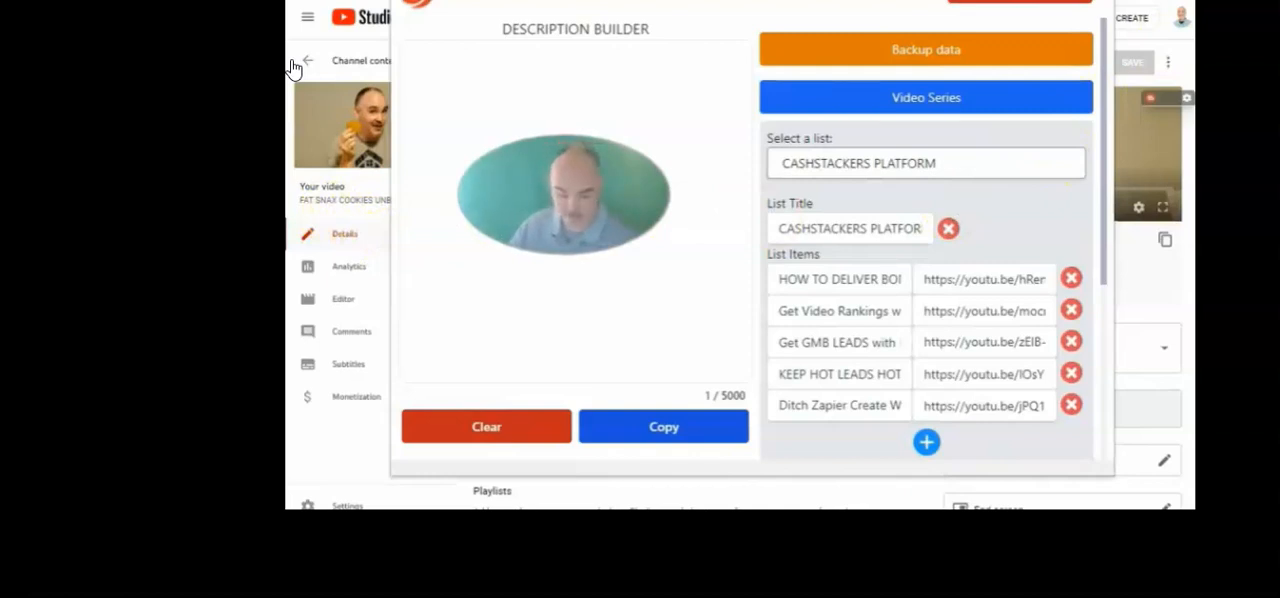
{"action": "left_click", "coordinate": [820, 166]}
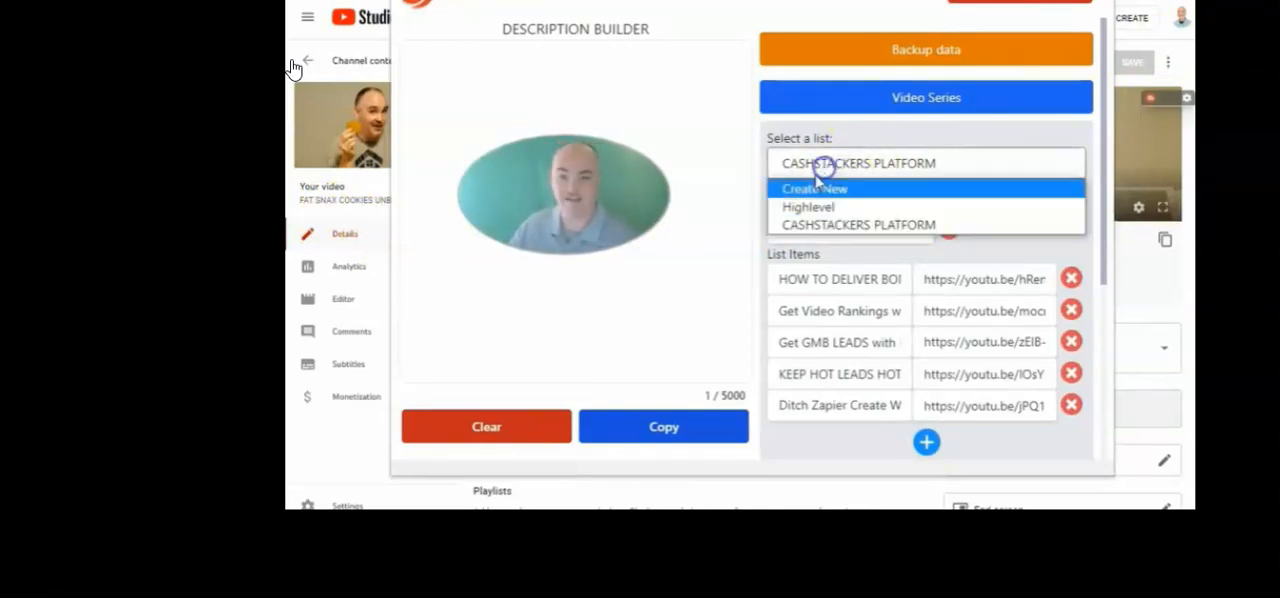
{"action": "left_click", "coordinate": [805, 190]}
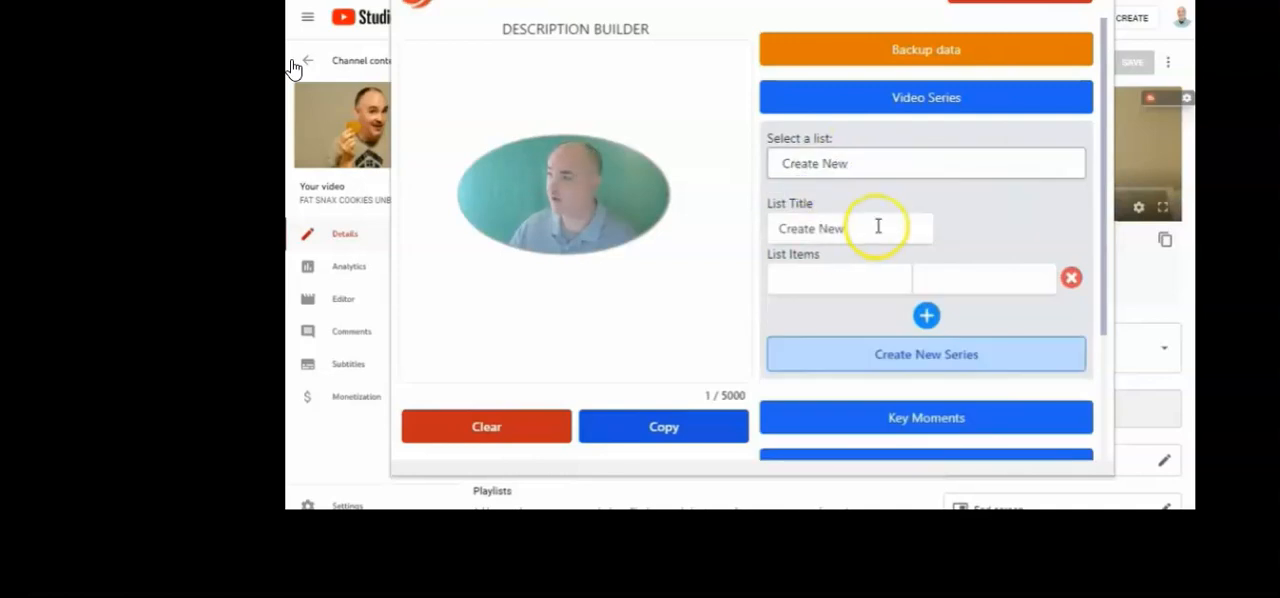
{"action": "left_click_drag", "start_coordinate": [878, 226], "coordinate": [794, 218]}
{"action": "key", "text": "ctrl+v"}
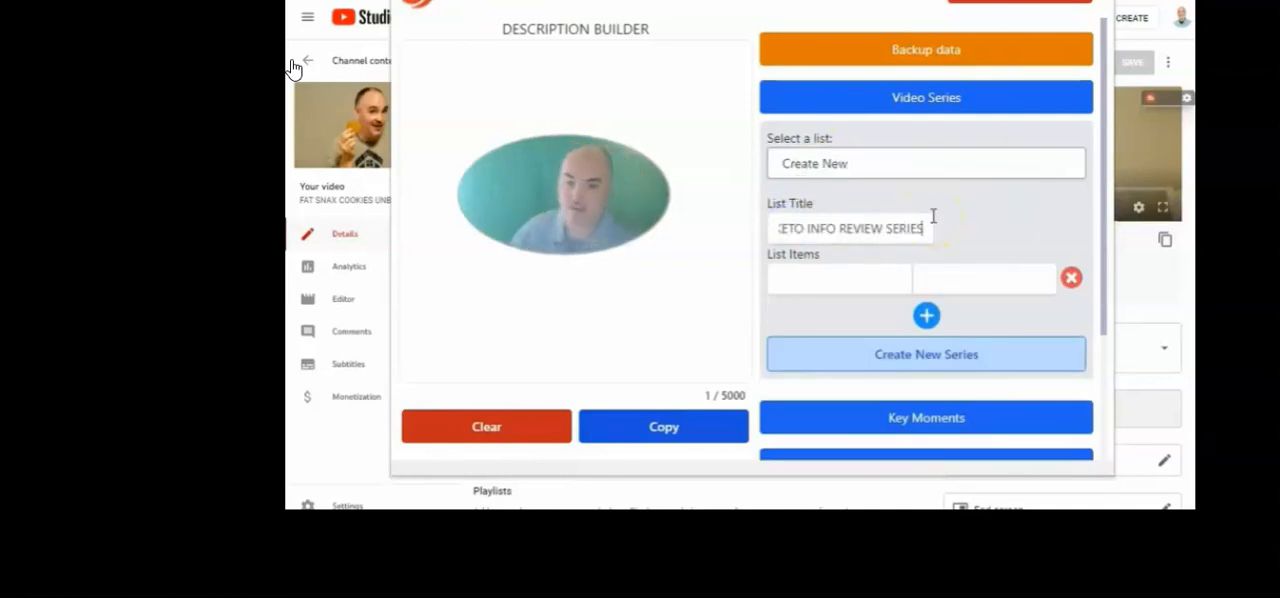
{"action": "left_click", "coordinate": [833, 278]}
{"action": "key", "text": "ctrl+v"}
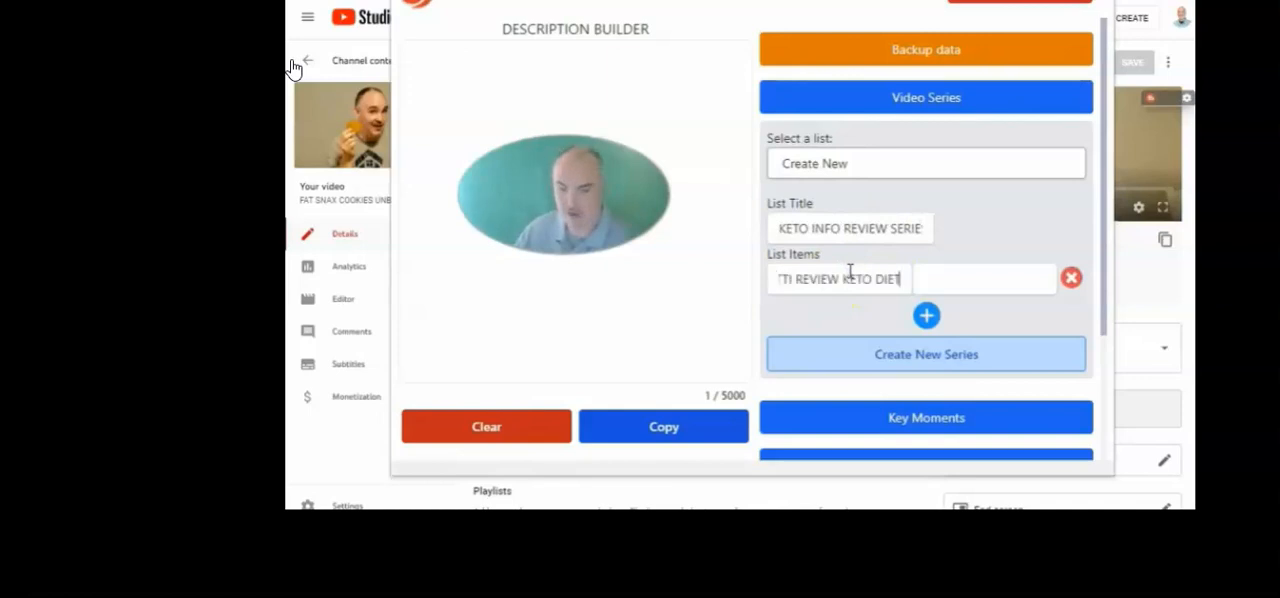
{"action": "left_click", "coordinate": [293, 66]}
{"action": "left_click", "coordinate": [960, 285]}
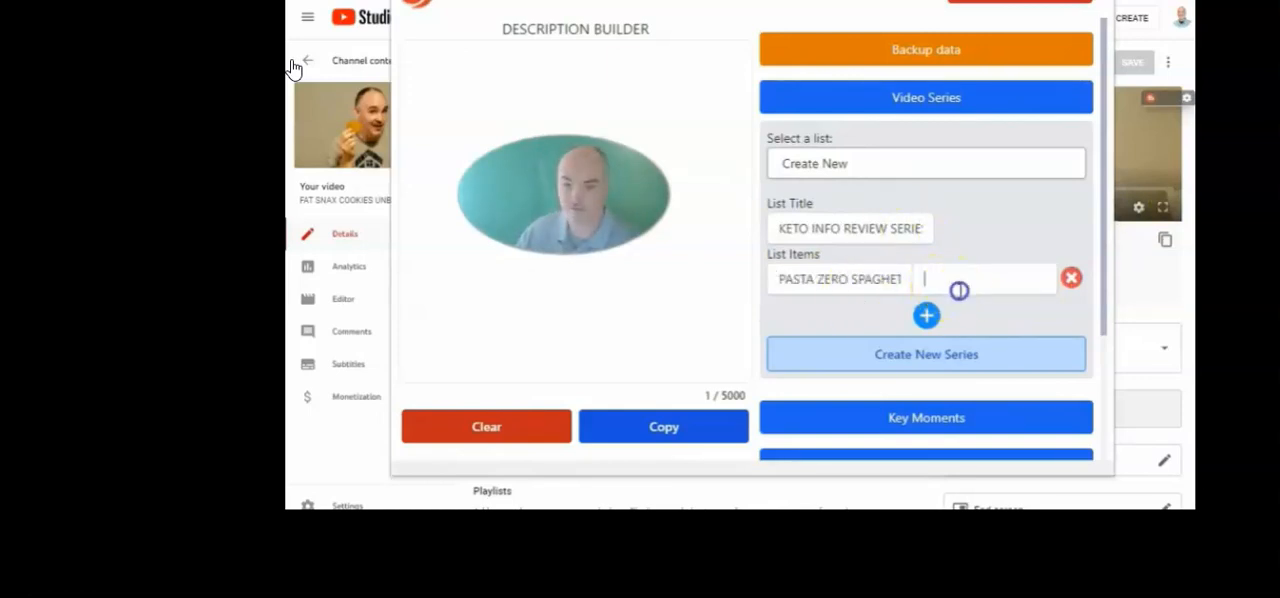
{"action": "key", "text": "ctrl+v"}
Add a second series item, QUICK KETO PEMMICAN RECIPE, with its YouTube link, plus a blank row after it
{"action": "left_click", "coordinate": [927, 316]}
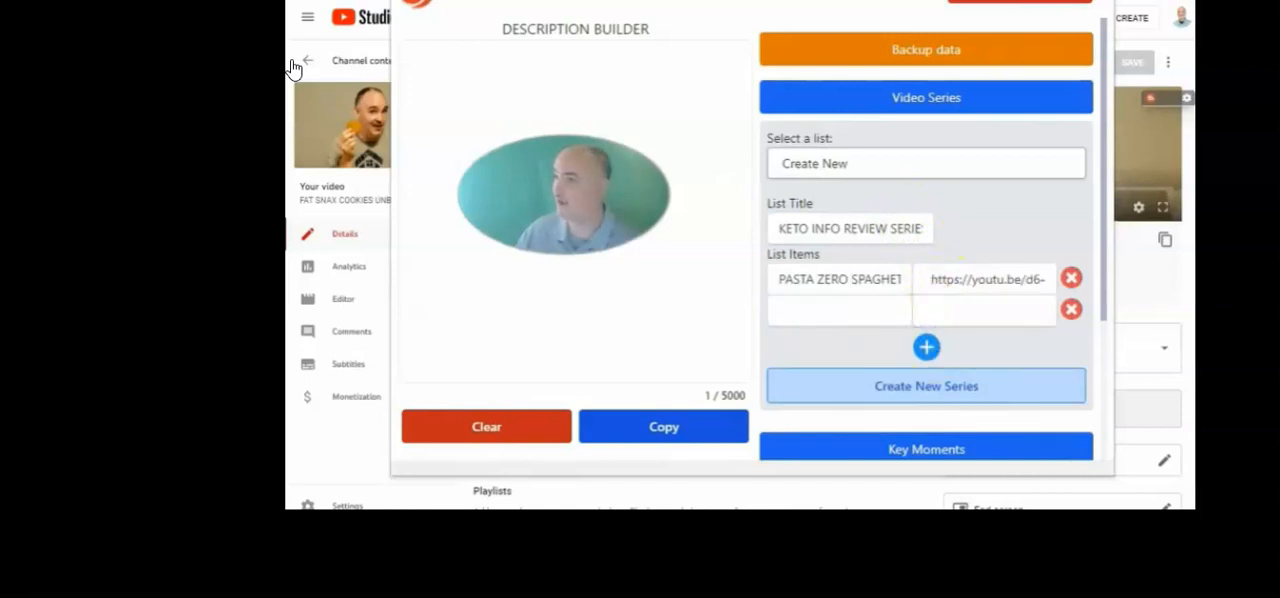
{"action": "left_click", "coordinate": [866, 310]}
{"action": "key", "text": "ctrl+v"}
{"action": "left_click", "coordinate": [292, 63]}
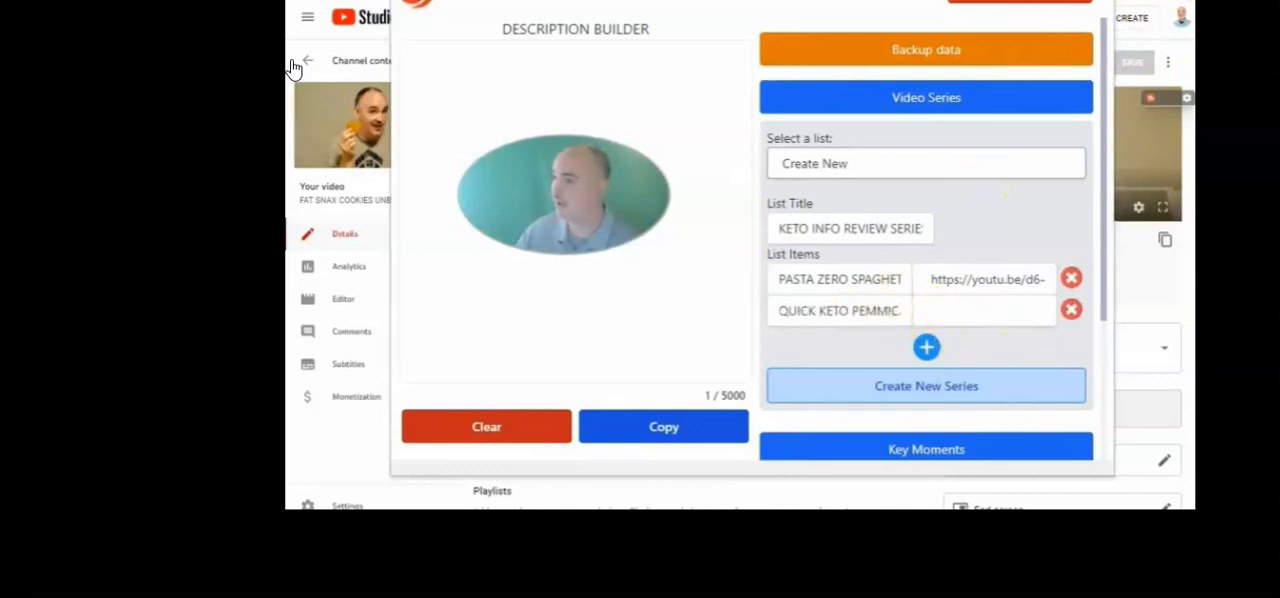
{"action": "left_click", "coordinate": [943, 310]}
{"action": "key", "text": "ctrl+v"}
{"action": "left_click", "coordinate": [926, 346]}
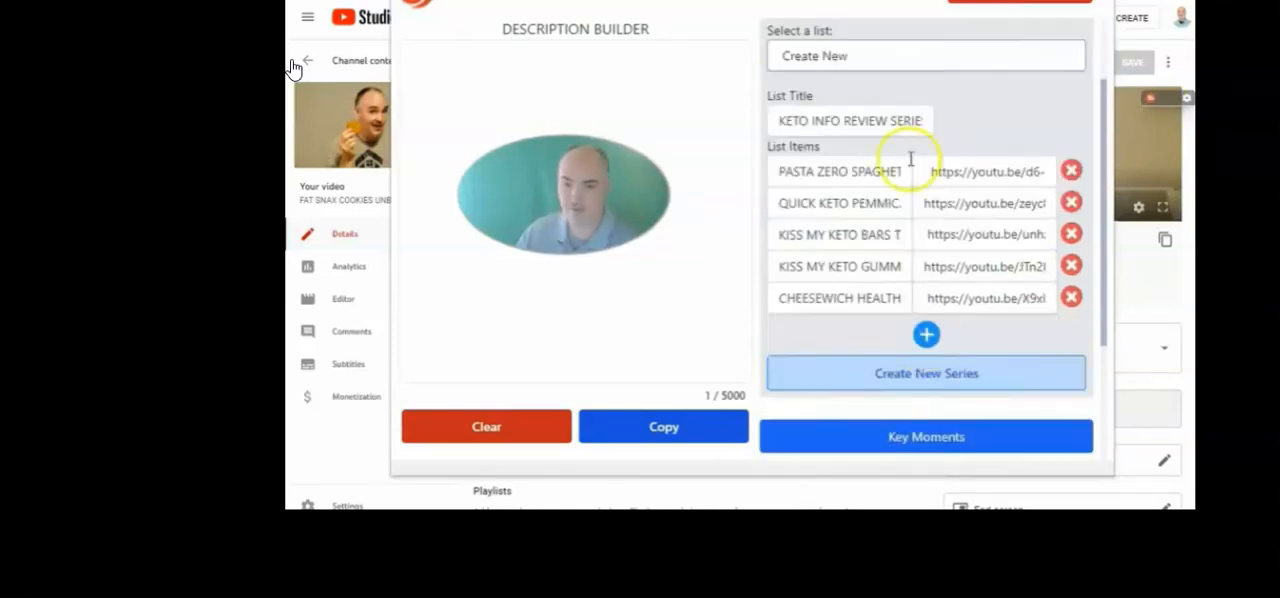
Load the saved KETO INFO REVIEW SERIES list and copy its title and video links into the description
{"action": "scroll", "coordinate": [908, 165], "scroll_direction": "up", "scroll_amount": 1}
{"action": "left_click", "coordinate": [815, 148]}
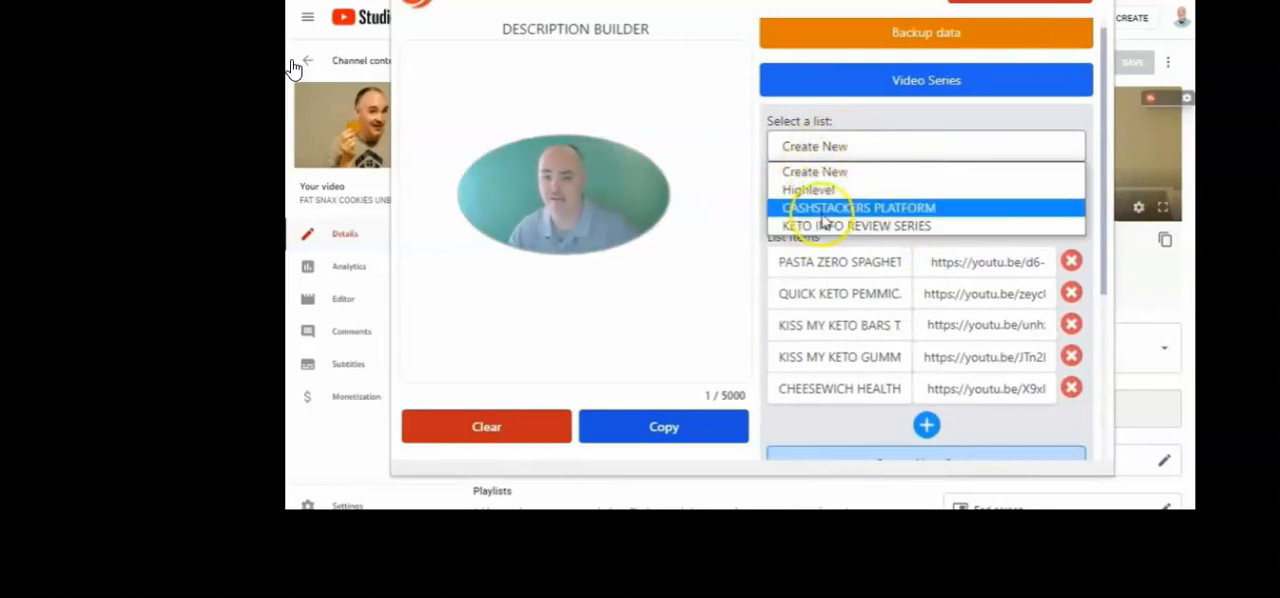
{"action": "left_click", "coordinate": [810, 190]}
{"action": "left_click", "coordinate": [832, 146]}
{"action": "left_click", "coordinate": [815, 224]}
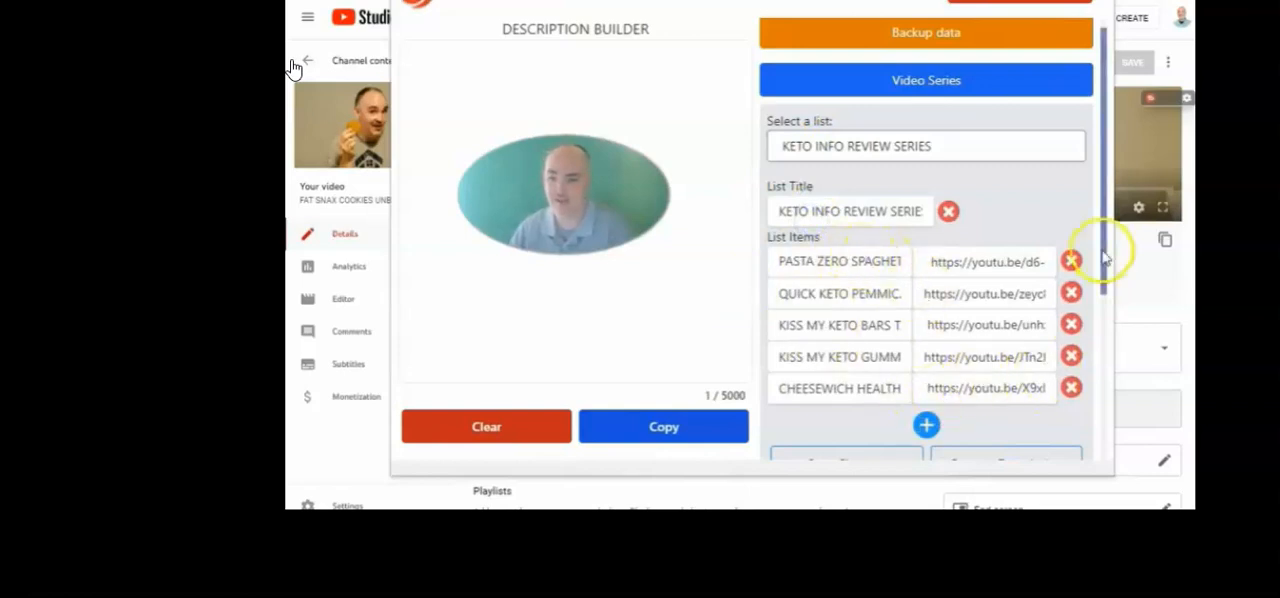
{"action": "left_click_drag", "start_coordinate": [1106, 252], "coordinate": [1100, 315]}
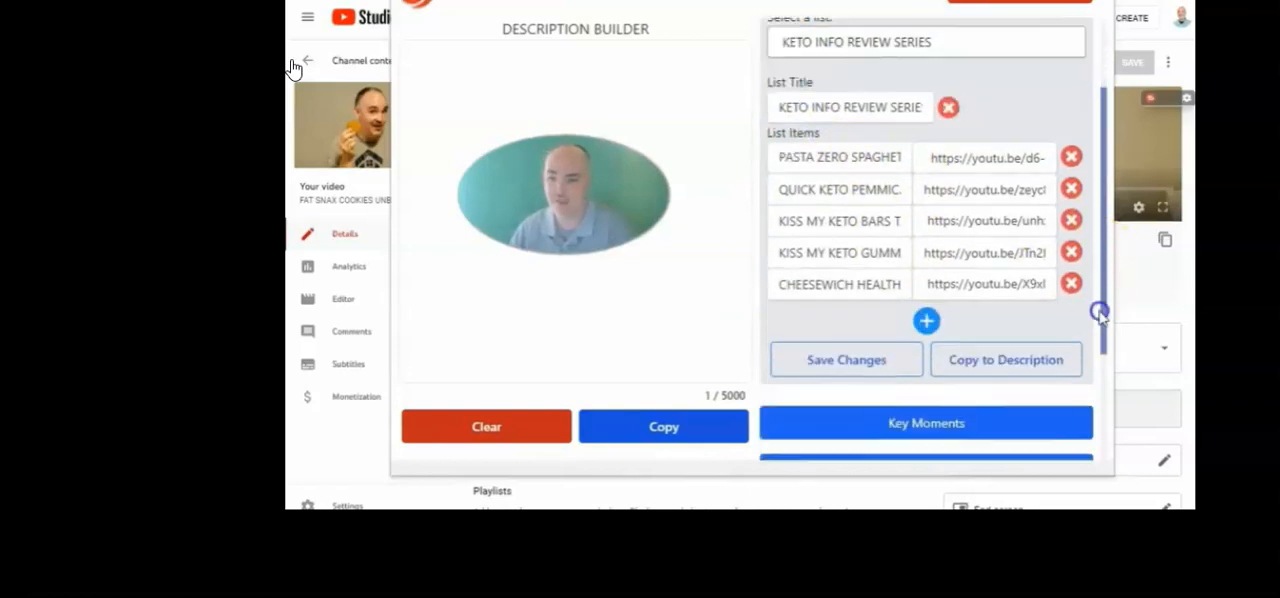
{"action": "left_click", "coordinate": [966, 360]}
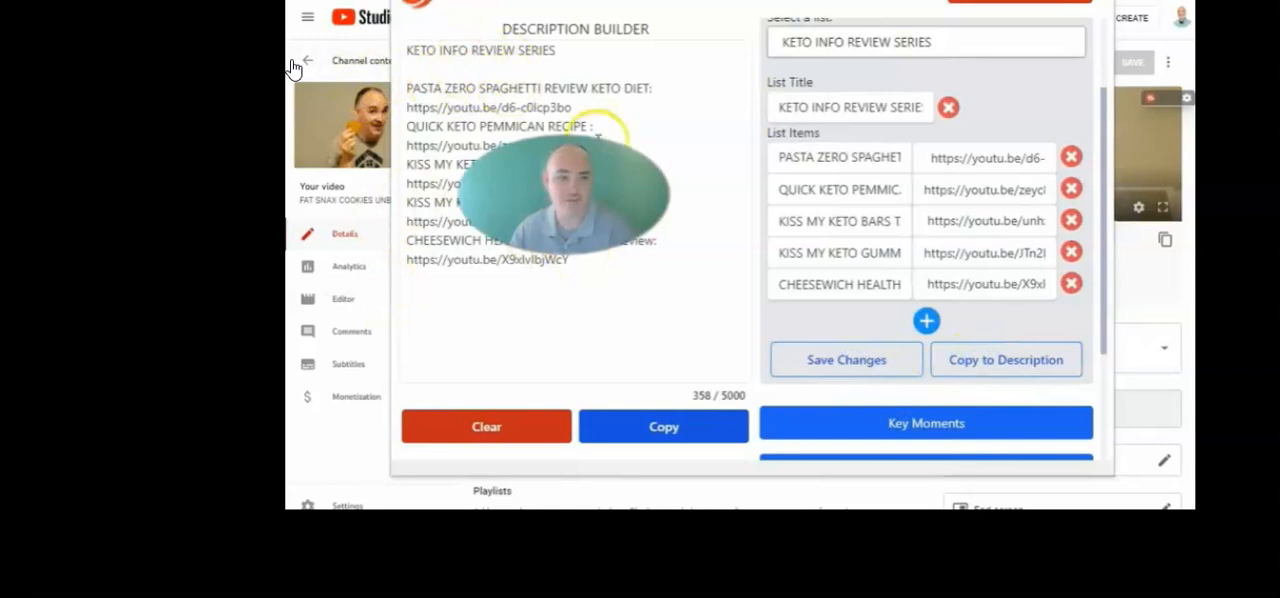
{"action": "left_click_drag", "start_coordinate": [575, 262], "coordinate": [402, 88]}
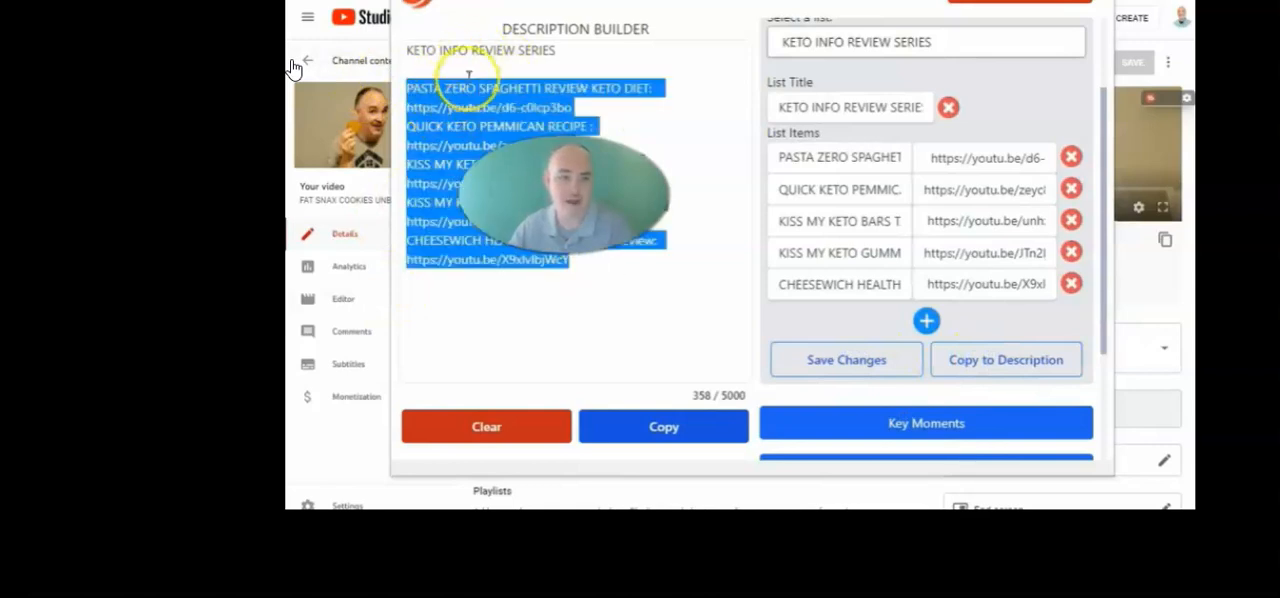
{"action": "left_click", "coordinate": [725, 236]}
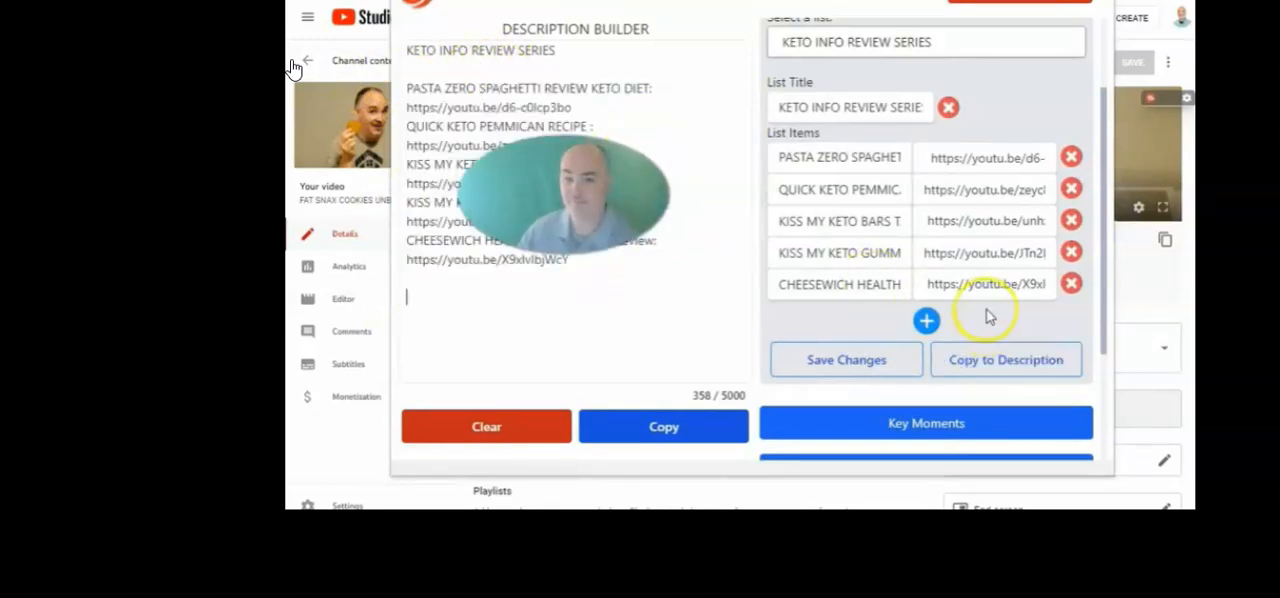
Expand the Key Moments section of the Description Builder
{"action": "scroll", "coordinate": [940, 282], "scroll_direction": "down", "scroll_amount": 3}
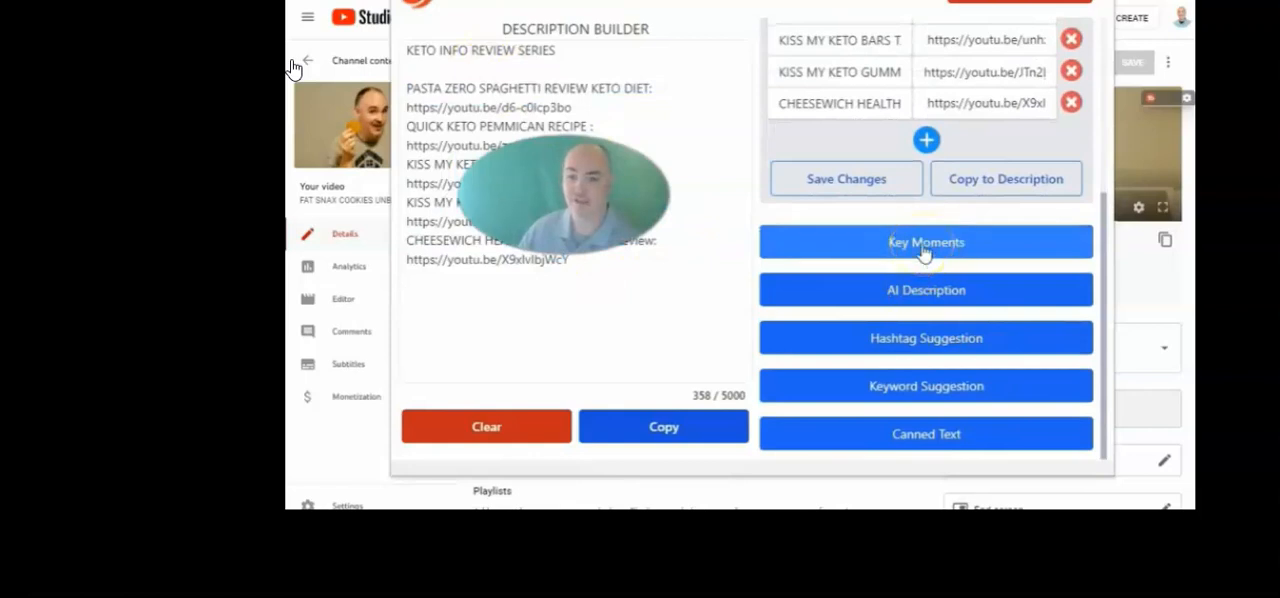
{"action": "left_click", "coordinate": [891, 250]}
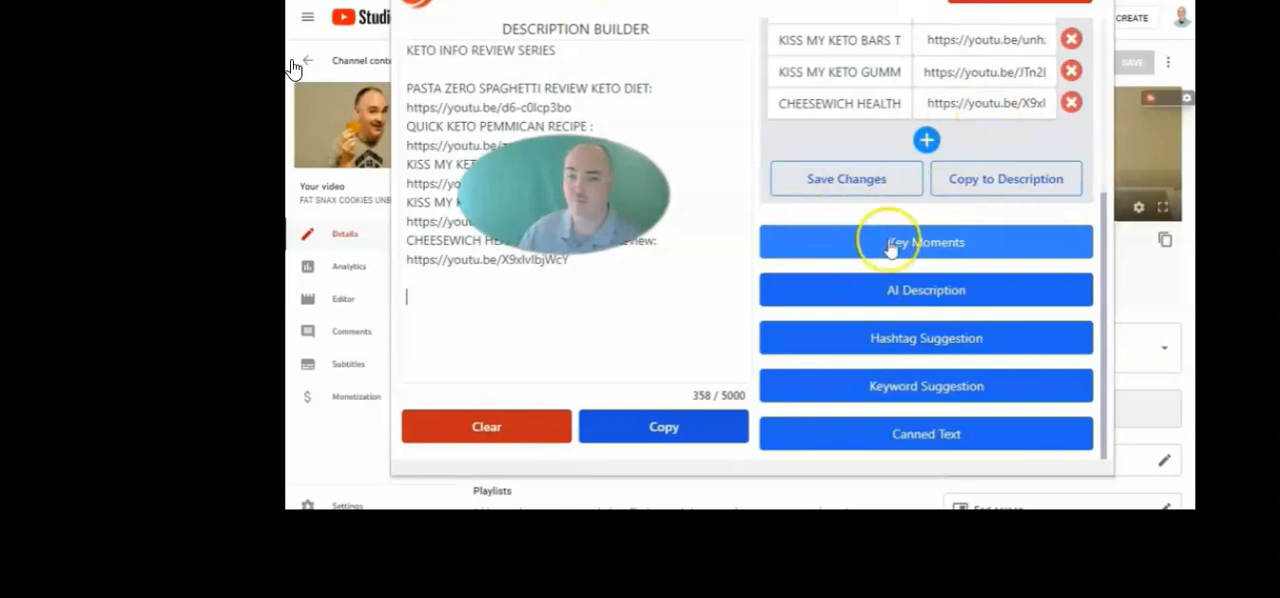
{"action": "left_click", "coordinate": [903, 241]}
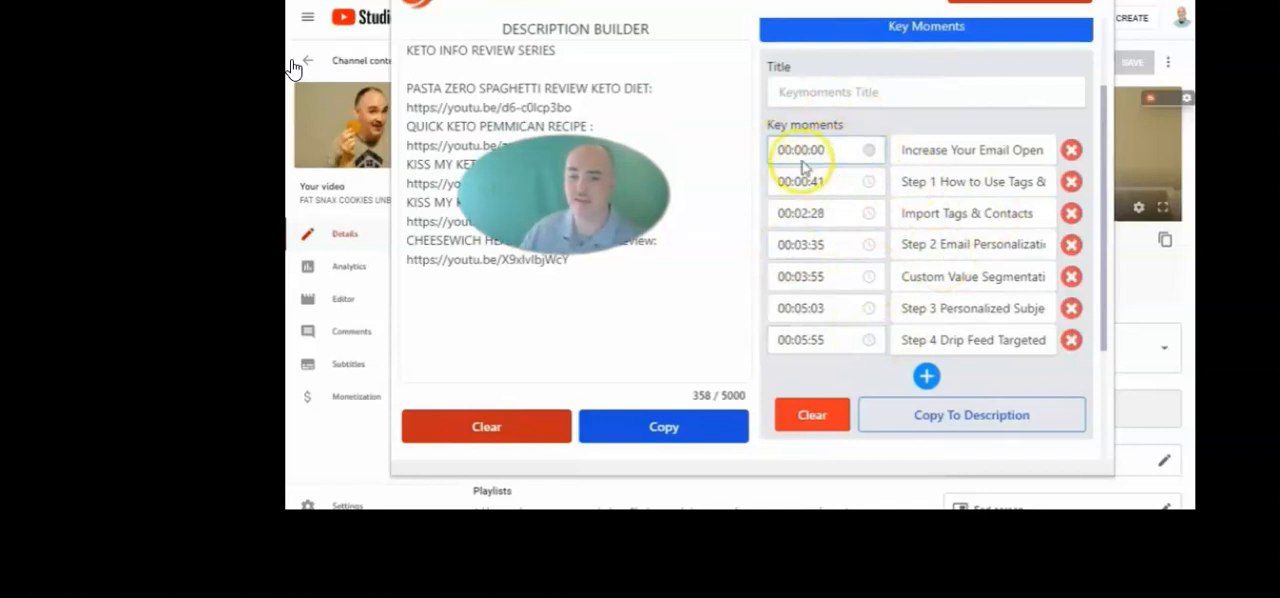
Try to choose a new time for the second key moment, with 00 minutes
{"action": "left_click", "coordinate": [846, 183]}
{"action": "scroll", "coordinate": [855, 286], "scroll_direction": "down", "scroll_amount": 4}
{"action": "scroll", "coordinate": [856, 286], "scroll_direction": "up", "scroll_amount": 4}
{"action": "scroll", "coordinate": [910, 262], "scroll_direction": "down", "scroll_amount": 3}
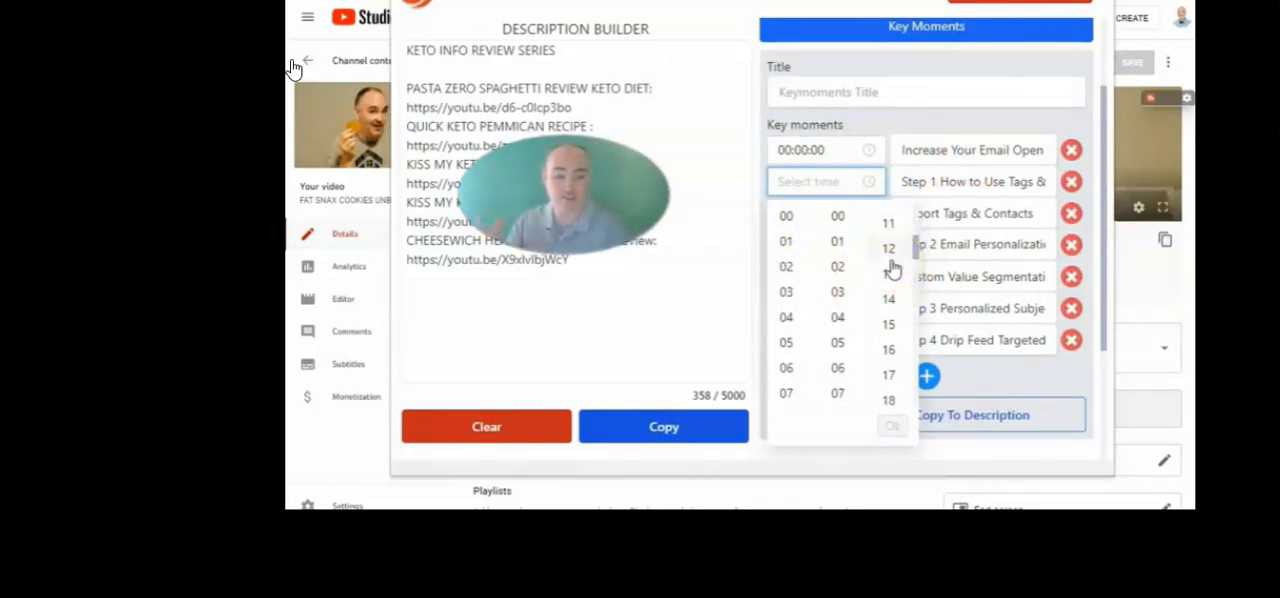
{"action": "left_click", "coordinate": [834, 215]}
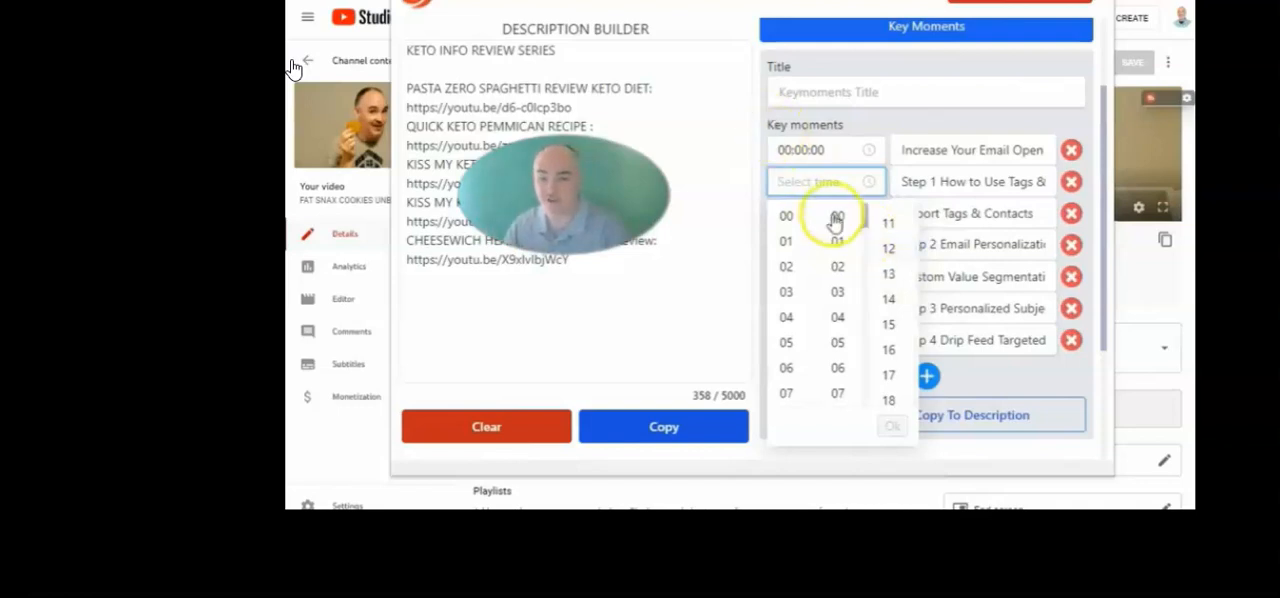
{"action": "left_click", "coordinate": [929, 183]}
{"action": "left_click_drag", "start_coordinate": [909, 181], "coordinate": [1051, 181]}
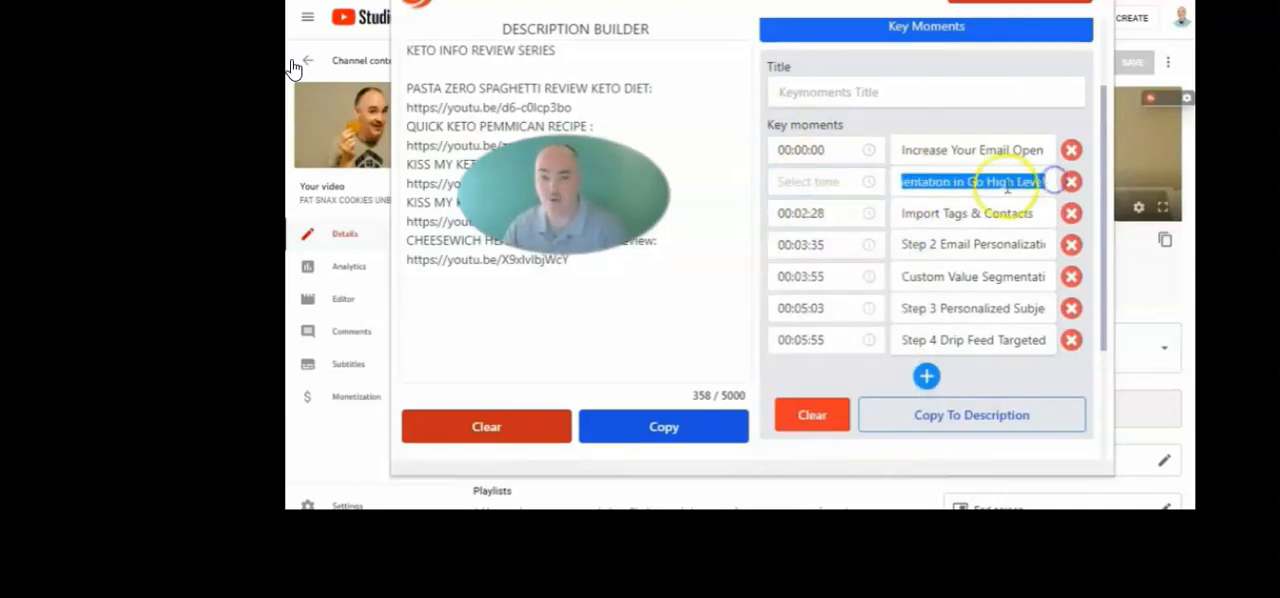
{"action": "left_click_drag", "start_coordinate": [966, 181], "coordinate": [1039, 181]}
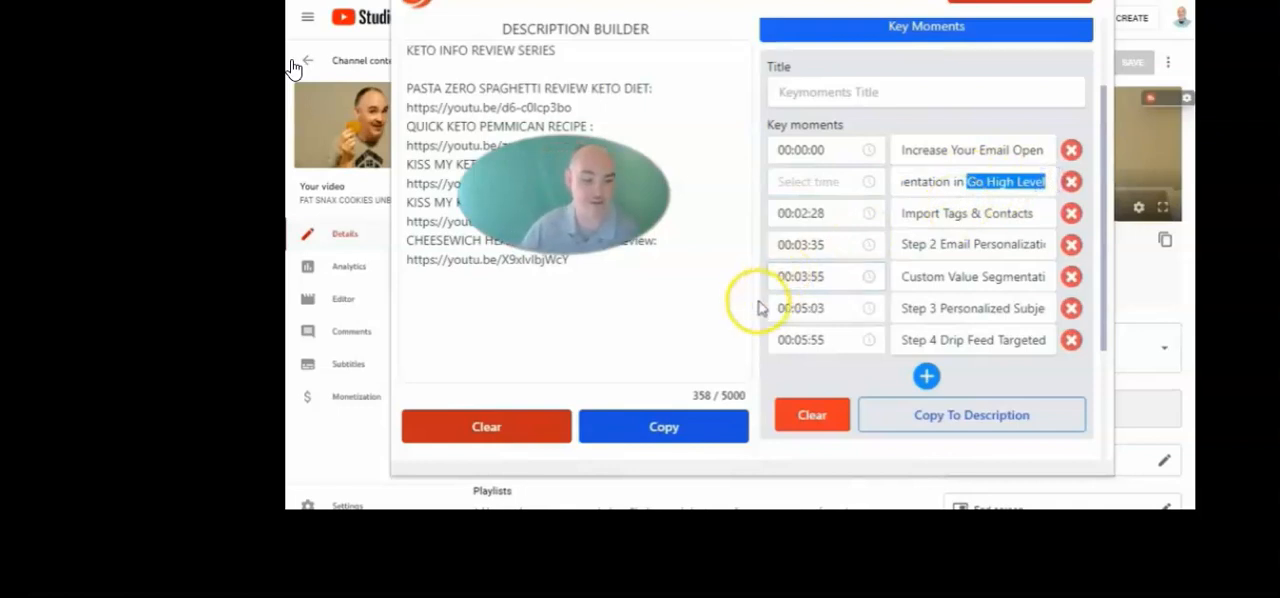
Set the second key moment's time to 00:01:23
{"action": "left_click", "coordinate": [820, 181]}
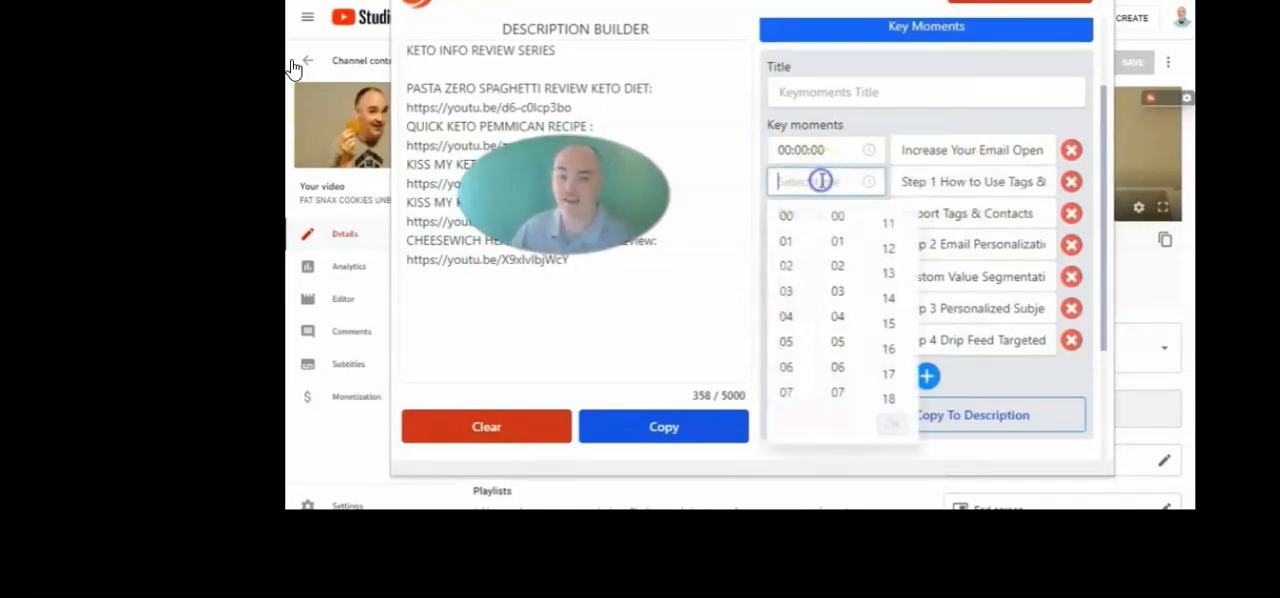
{"action": "left_click", "coordinate": [845, 247]}
{"action": "scroll", "coordinate": [891, 337], "scroll_direction": "down", "scroll_amount": 5}
{"action": "left_click", "coordinate": [892, 342]}
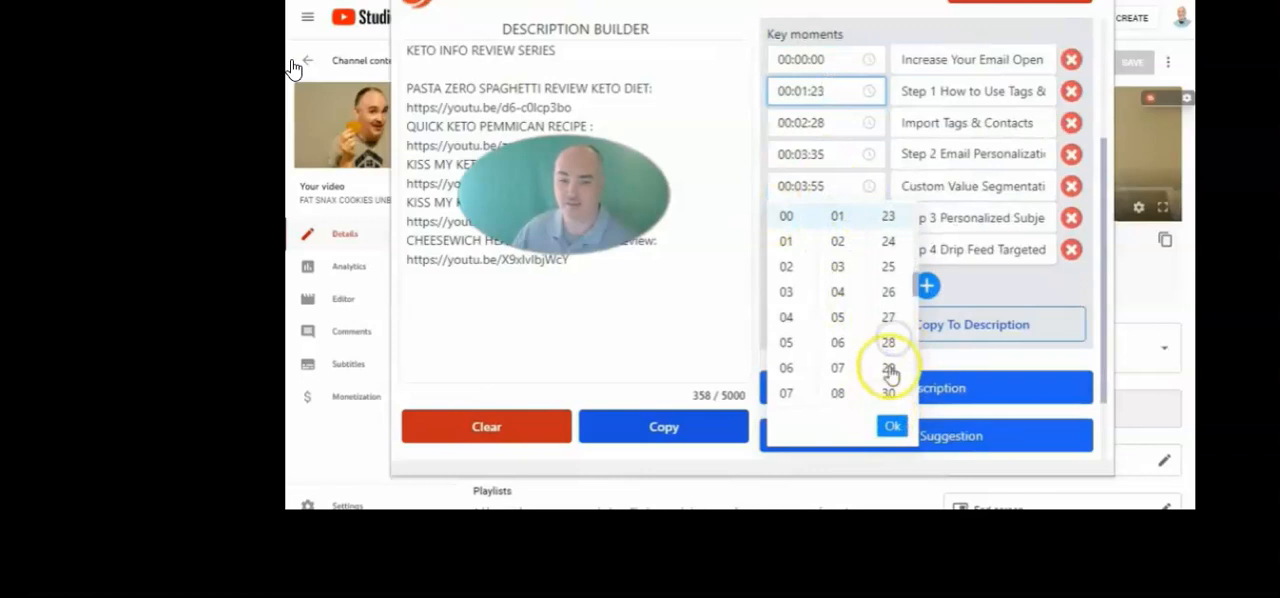
{"action": "left_click", "coordinate": [891, 428]}
Copy the seven email key moments into the description below the video series links and check the pasted list
{"action": "left_click", "coordinate": [646, 258]}
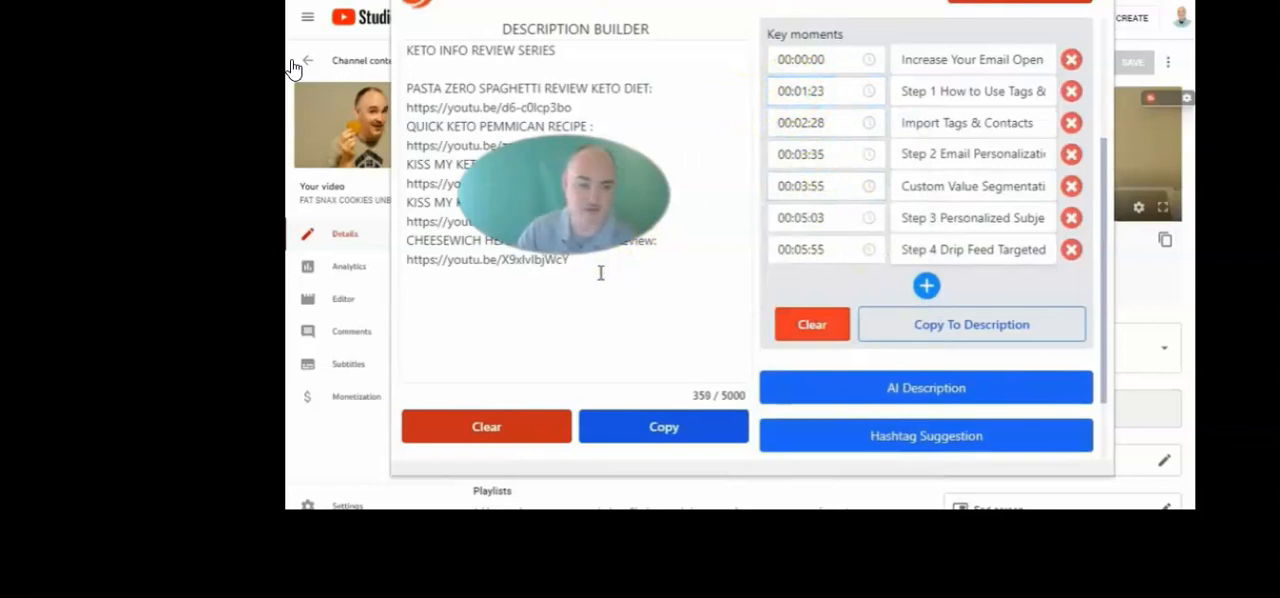
{"action": "left_click", "coordinate": [988, 326]}
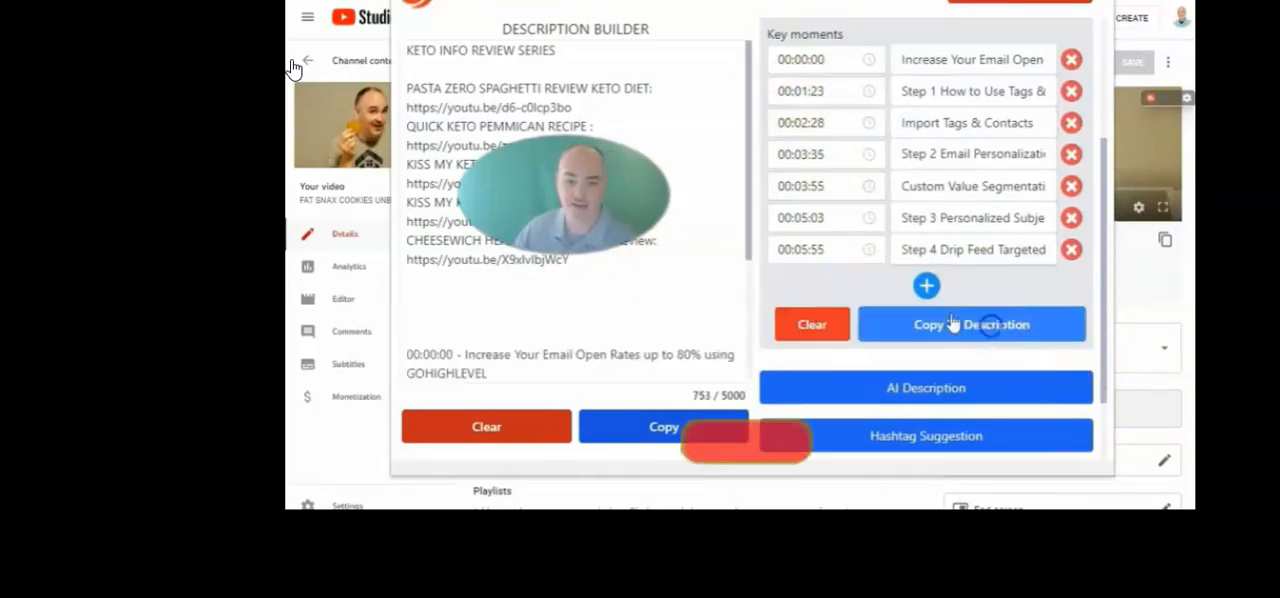
{"action": "left_click_drag", "start_coordinate": [408, 164], "coordinate": [698, 329]}
{"action": "left_click", "coordinate": [523, 355]}
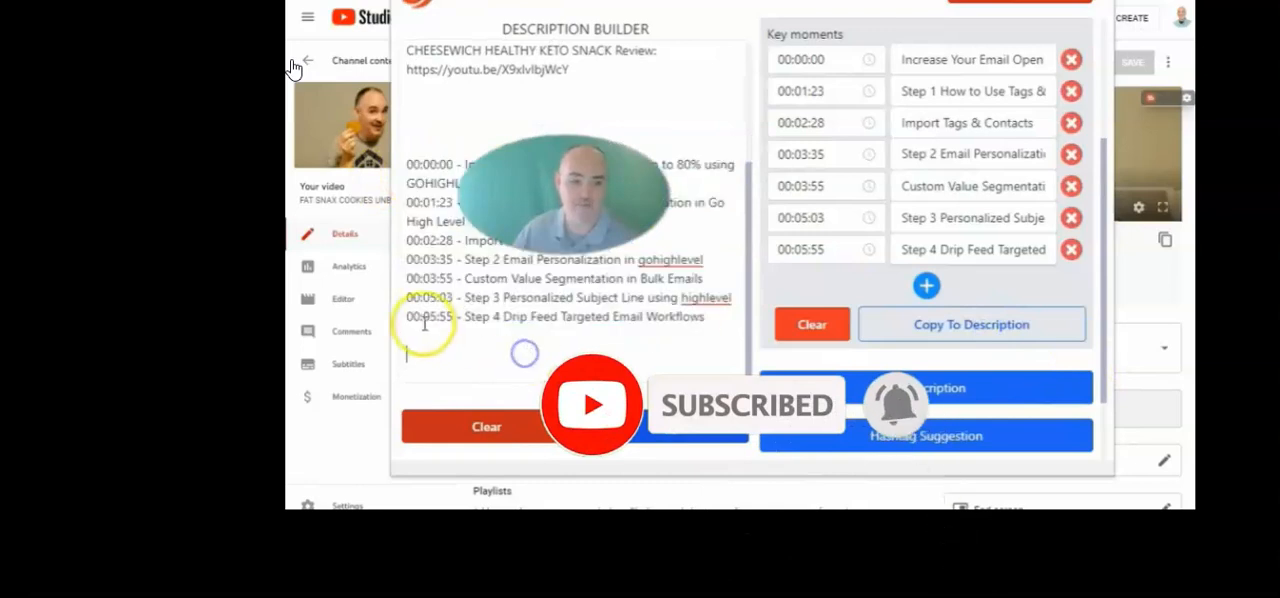
{"action": "left_click", "coordinate": [425, 322]}
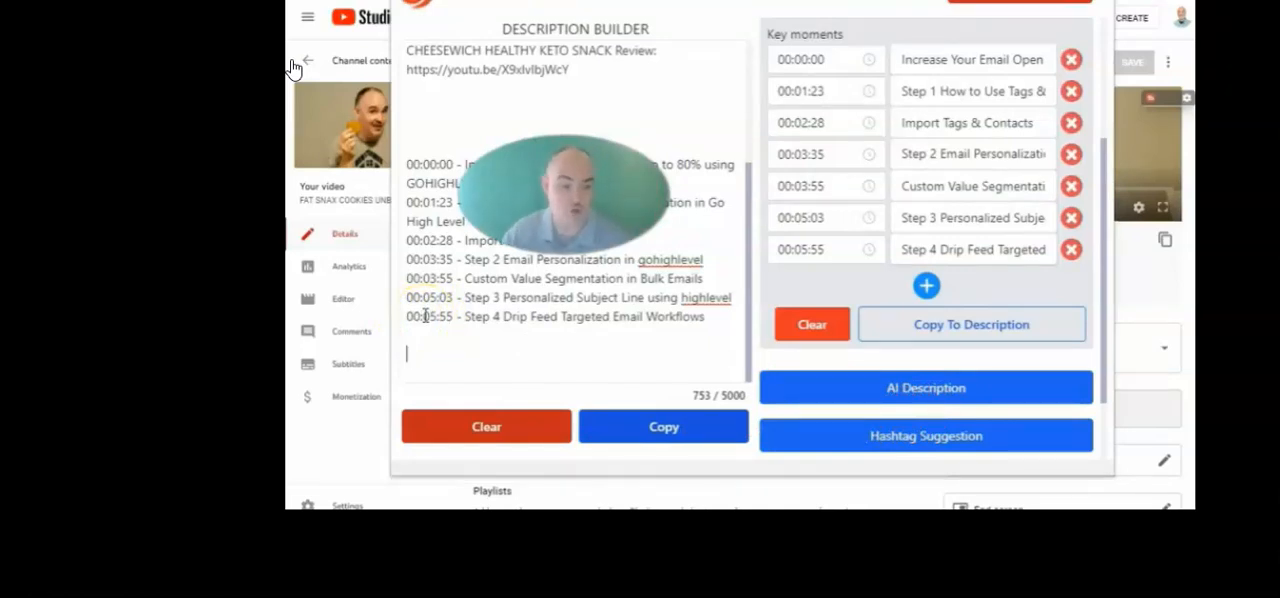
Copy the Keto key moments for the FAT SNAX cookies into the description below the series links
{"action": "left_click", "coordinate": [933, 200]}
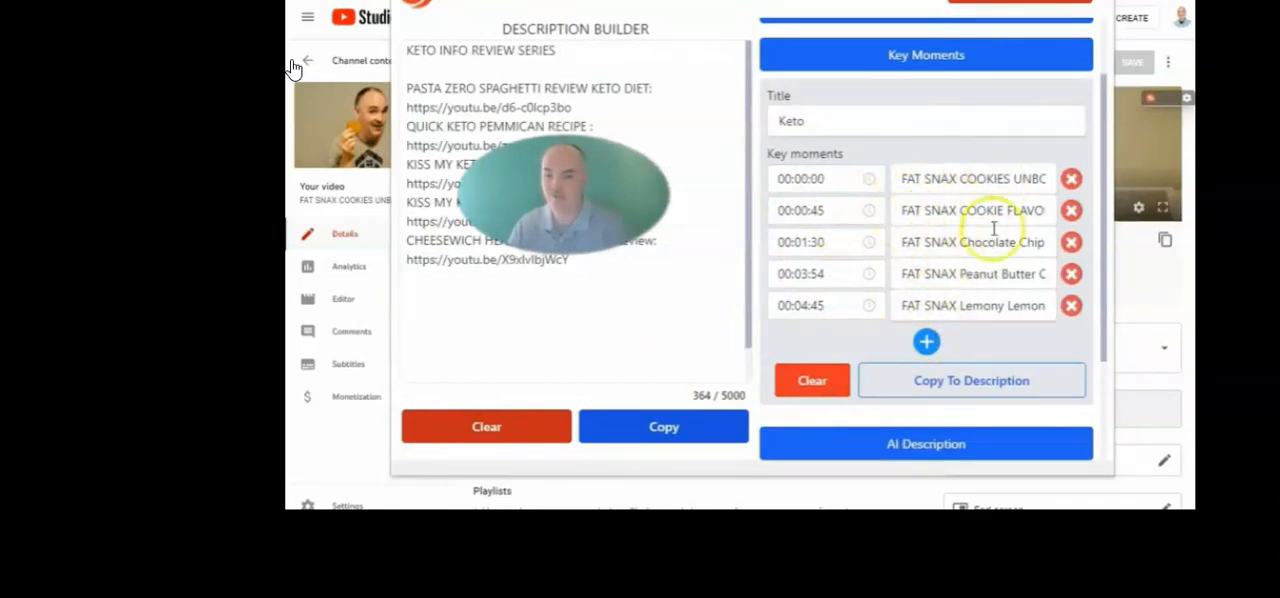
{"action": "left_click", "coordinate": [971, 380]}
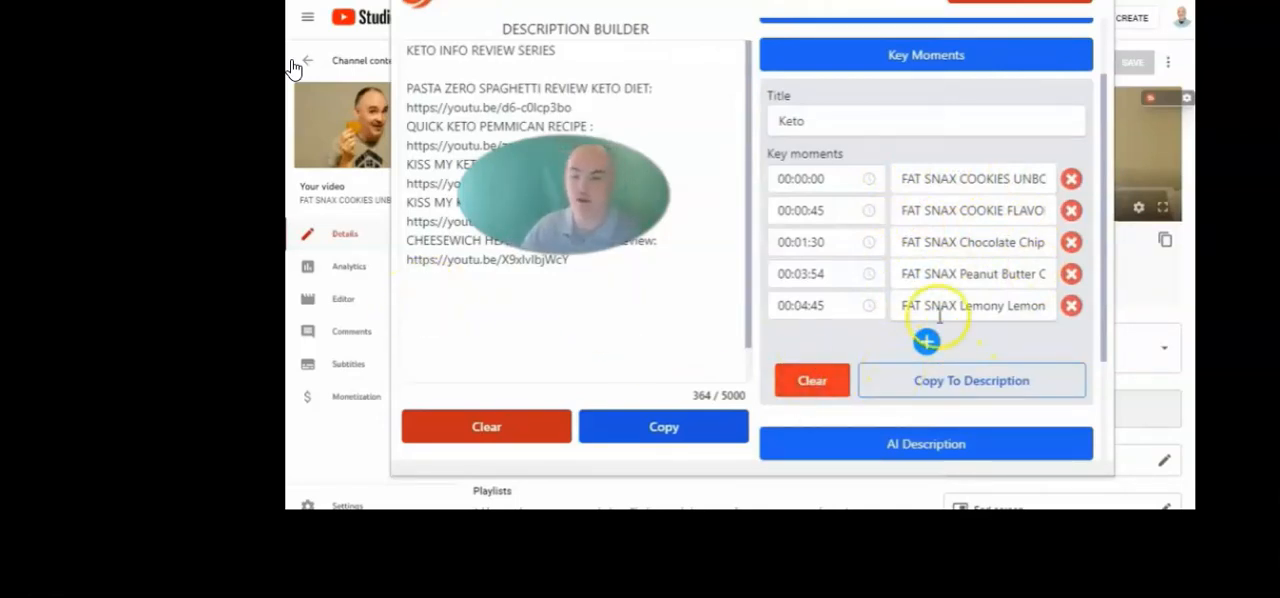
{"action": "left_click", "coordinate": [922, 384]}
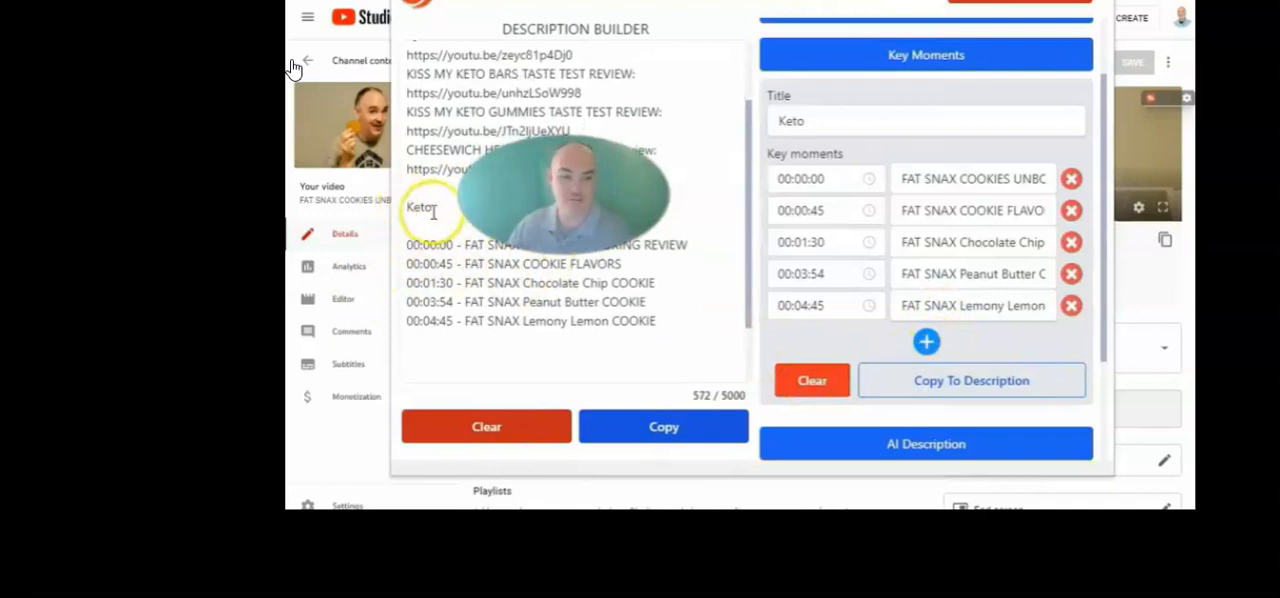
Extend the Keto heading to "Keto Cookie Key Moments" and add blank lines after the last key moment in the description
{"action": "left_click", "coordinate": [437, 211]}
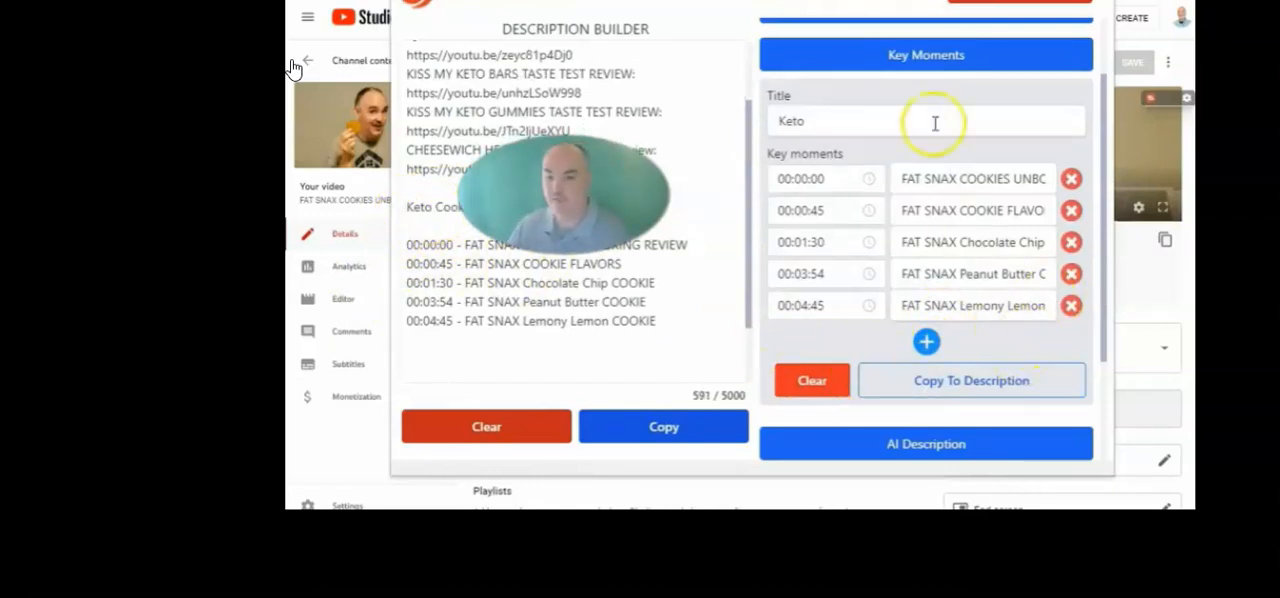
{"action": "left_click", "coordinate": [699, 320]}
{"action": "key", "text": "Return"}
{"action": "key", "text": "Return"}
{"action": "key", "text": "Return"}
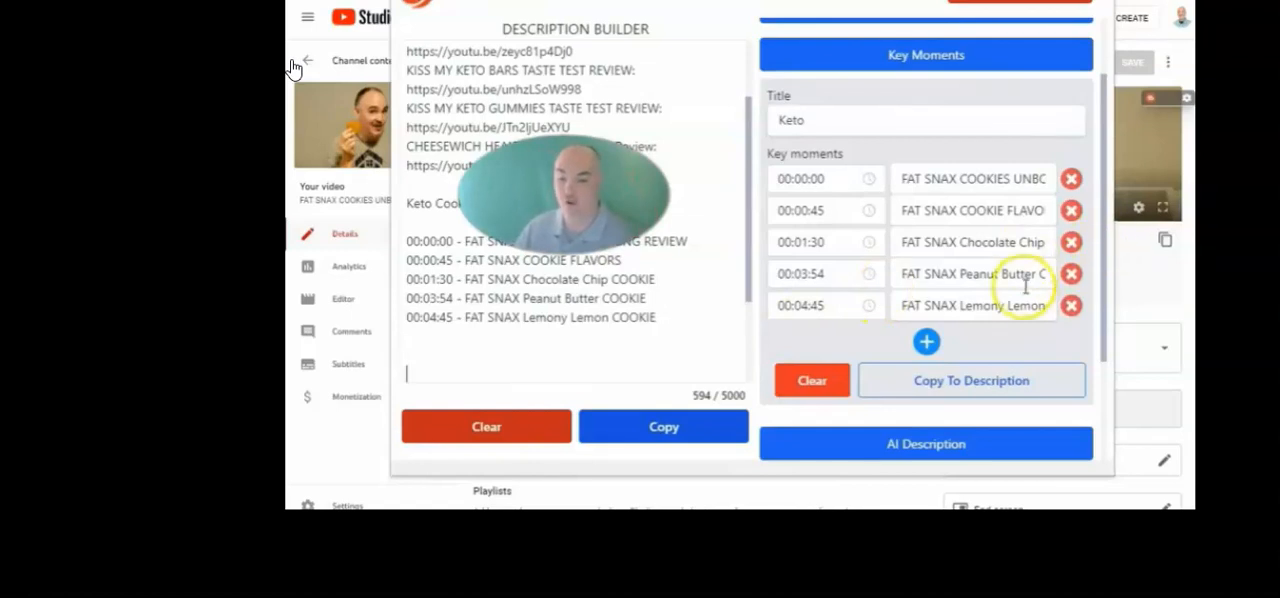
Expand the AI Description section and remove its existing email open rate tags
{"action": "scroll", "coordinate": [971, 277], "scroll_direction": "down", "scroll_amount": 2}
{"action": "left_click", "coordinate": [926, 256]}
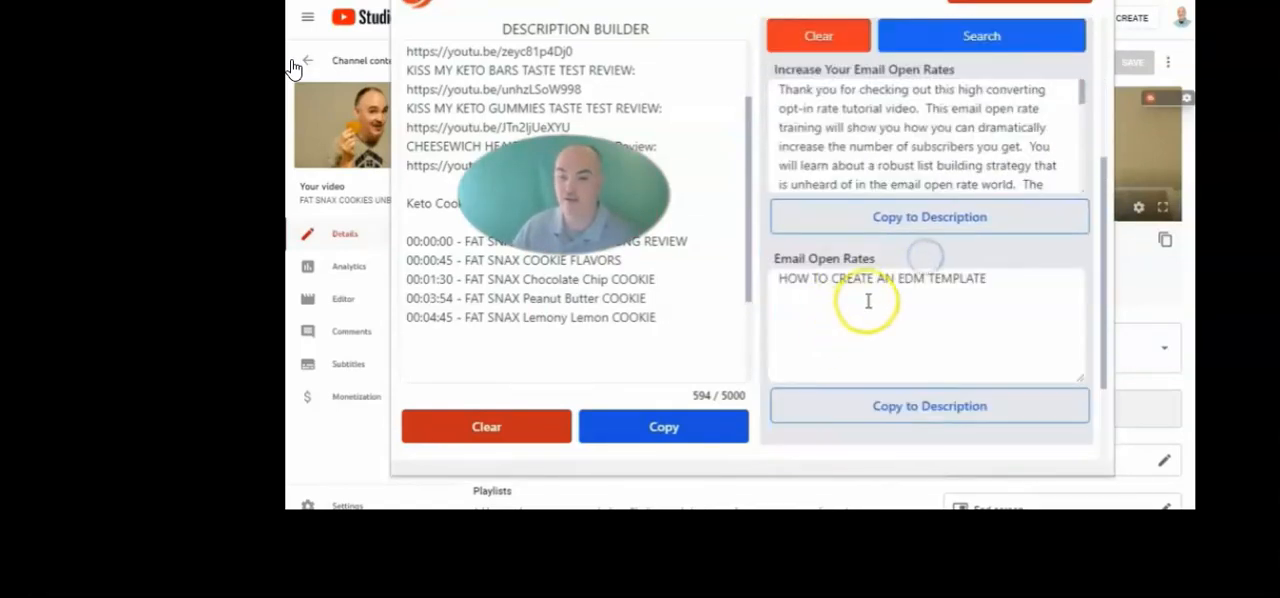
{"action": "scroll", "coordinate": [869, 297], "scroll_direction": "up", "scroll_amount": 3}
{"action": "left_click", "coordinate": [948, 232]}
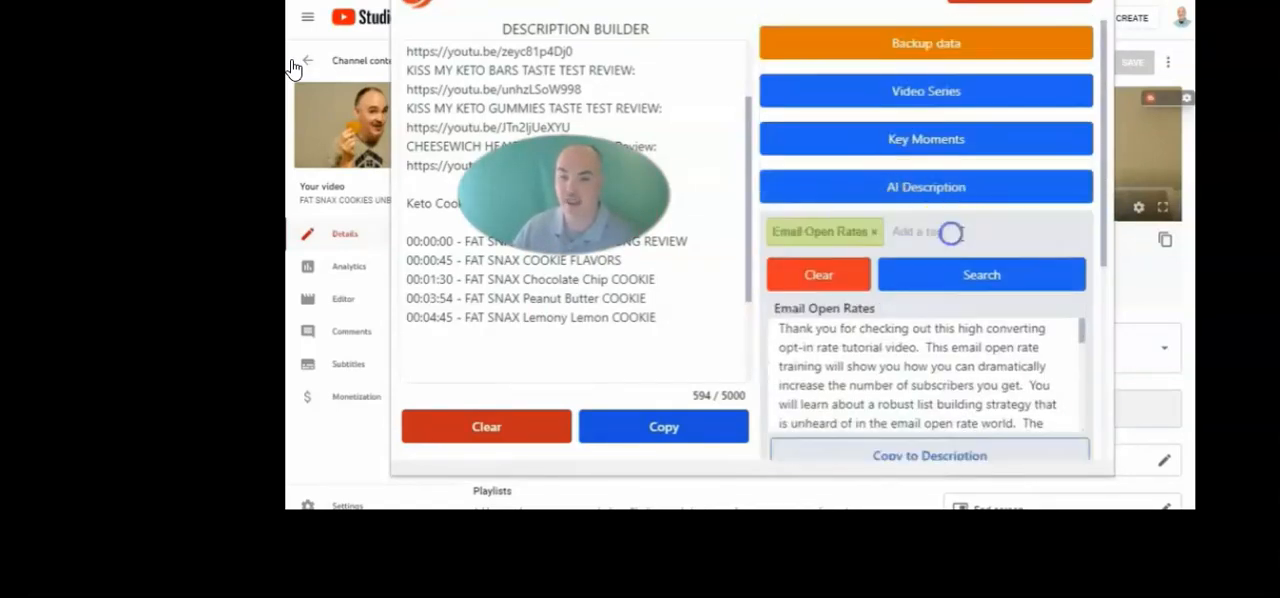
{"action": "left_click", "coordinate": [873, 232]}
Add the tags "fat snax cookies" and "fat snax sugar free cookies,fat snax low carb cookies, fat snax keto cookies"
{"action": "left_click", "coordinate": [817, 229]}
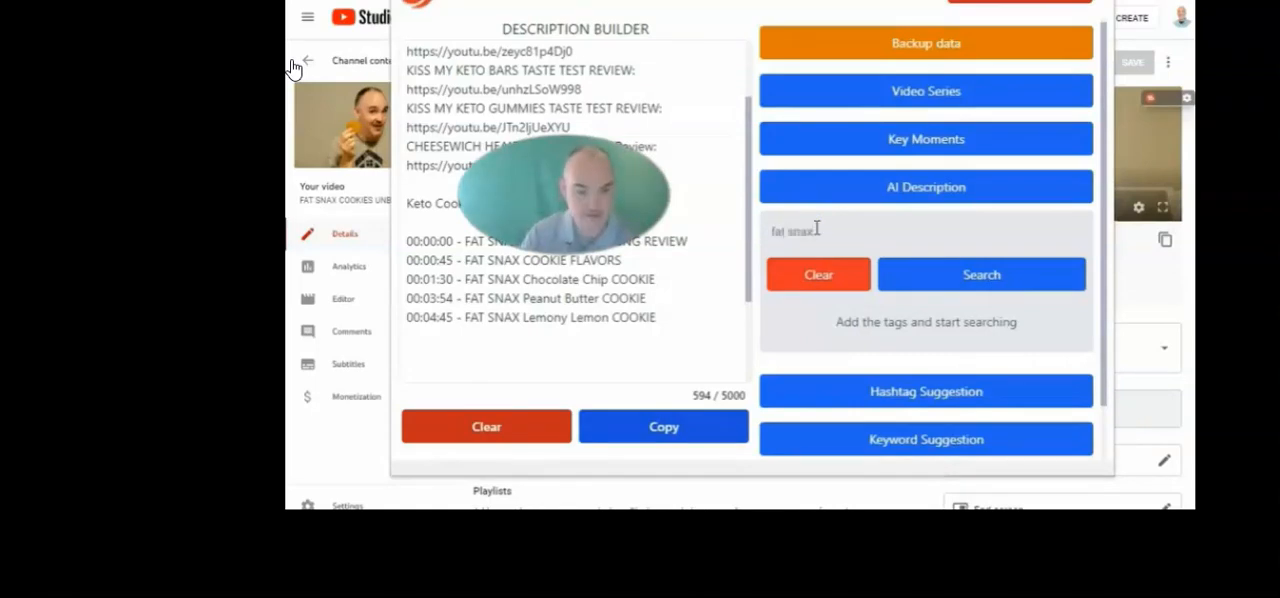
{"action": "key", "text": "Return"}
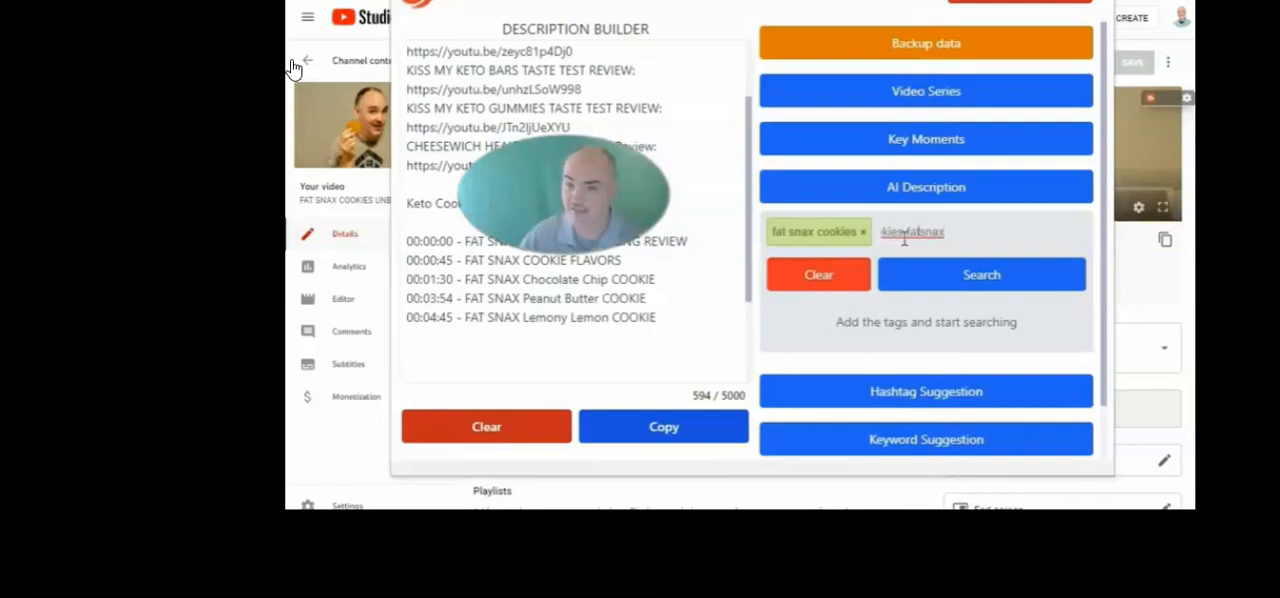
{"action": "type", "text": "rb co"}
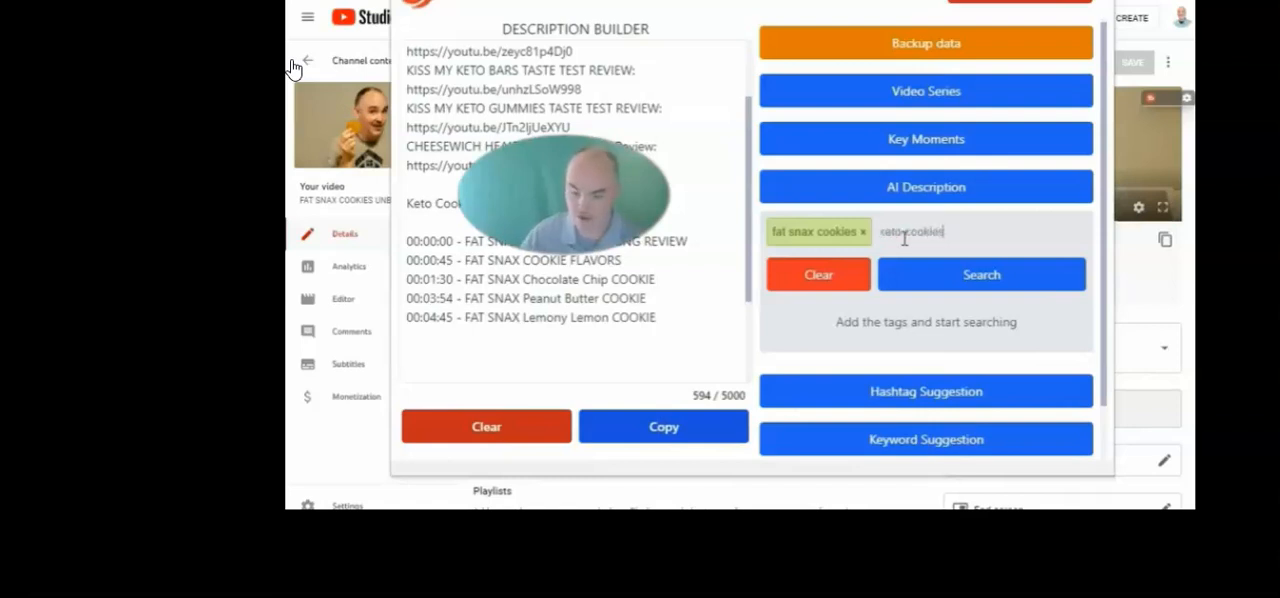
{"action": "key", "text": "Return"}
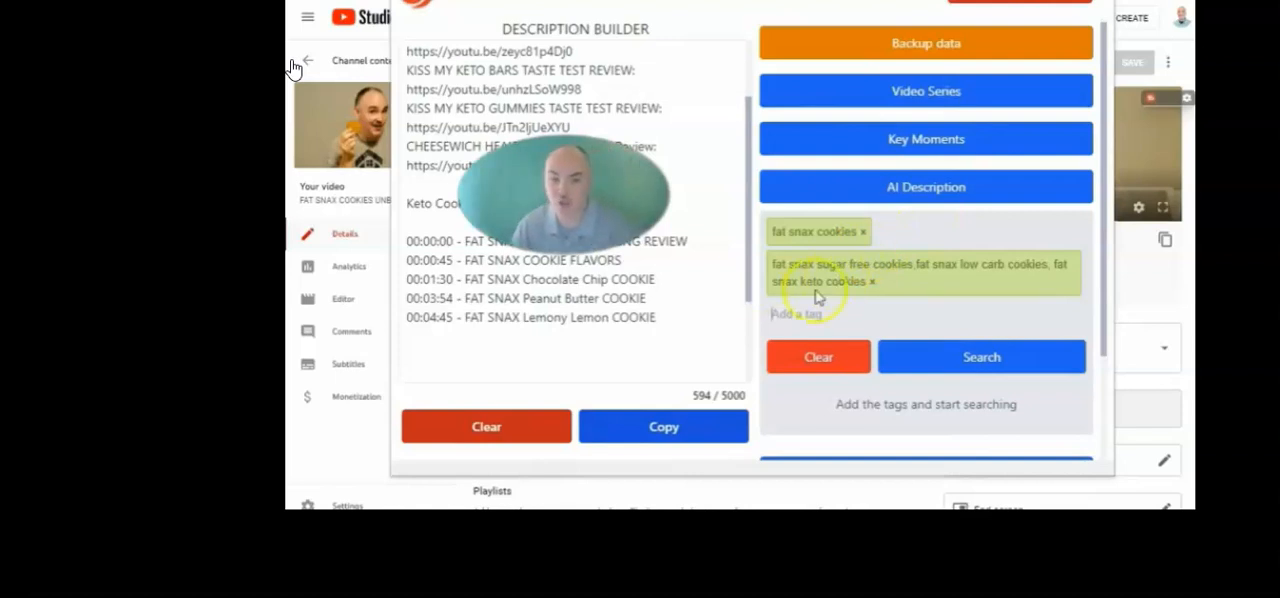
Search for AI descriptions using the two entered fat snax tags
{"action": "left_click", "coordinate": [955, 362]}
{"action": "left_click", "coordinate": [820, 362]}
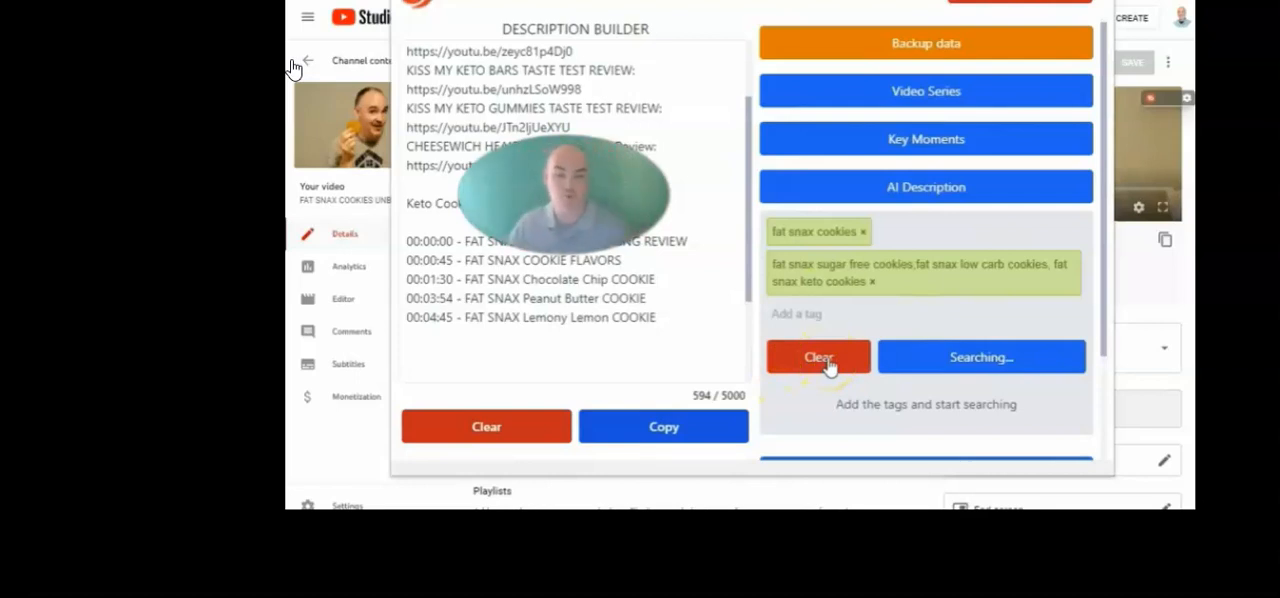
{"action": "left_click", "coordinate": [824, 357]}
{"action": "left_click", "coordinate": [966, 366]}
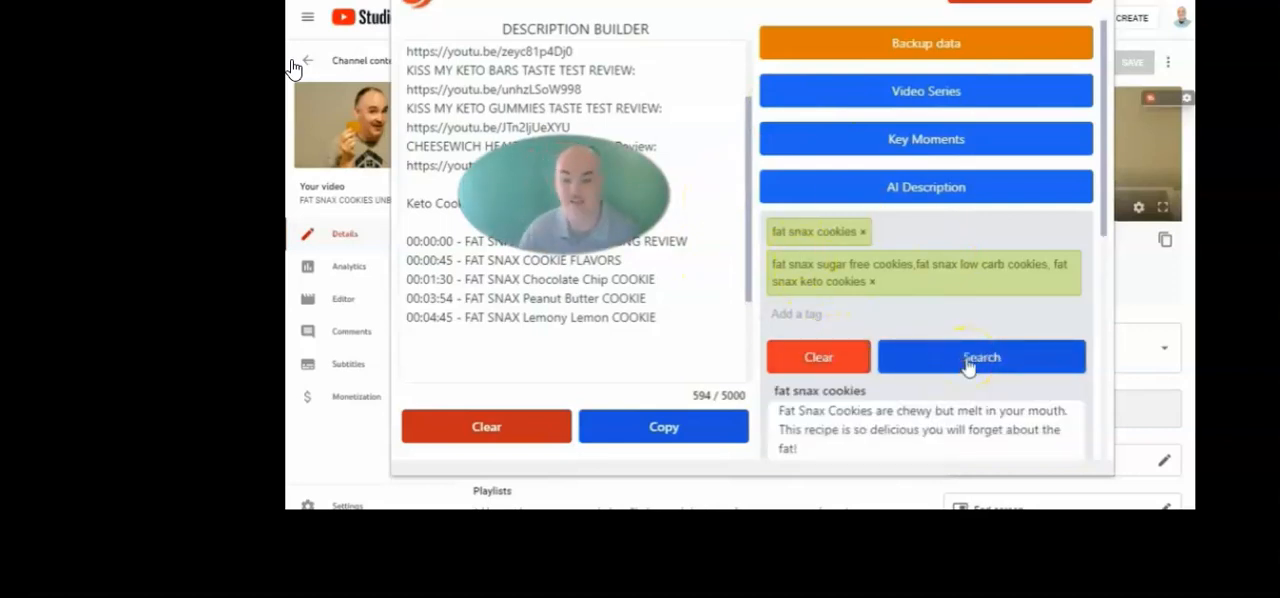
Copy the generated texts for both fat snax tags into the description
{"action": "scroll", "coordinate": [900, 250], "scroll_direction": "down", "scroll_amount": 3}
{"action": "left_click_drag", "start_coordinate": [820, 183], "coordinate": [752, 134]}
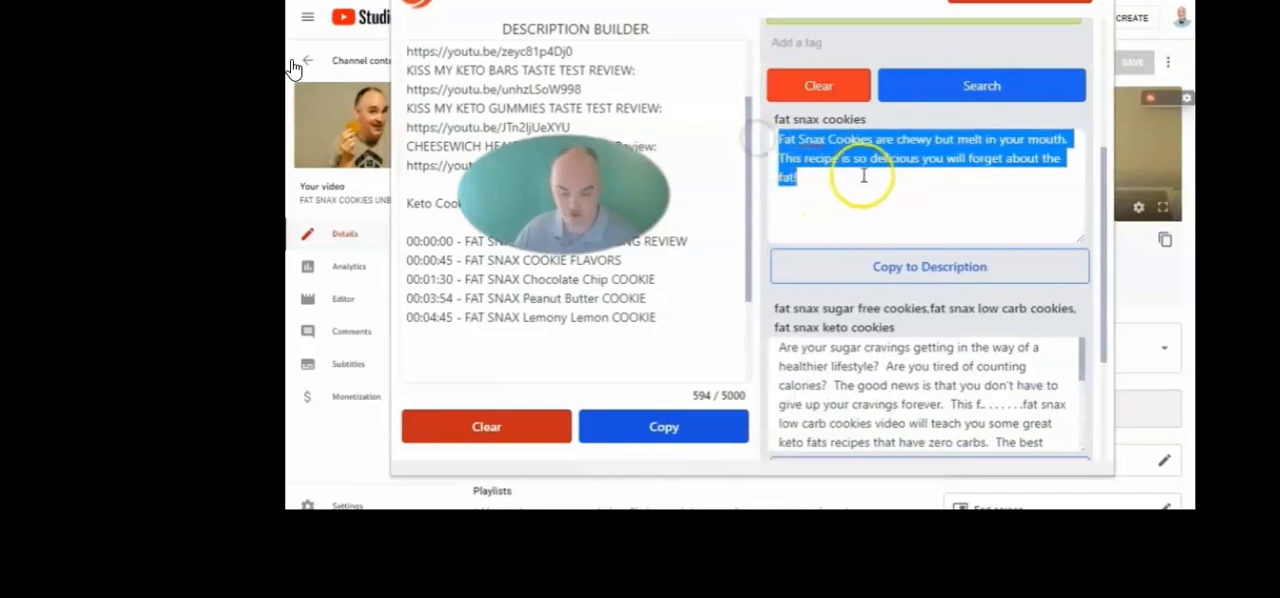
{"action": "left_click_drag", "start_coordinate": [863, 175], "coordinate": [614, 260]}
{"action": "scroll", "coordinate": [846, 362], "scroll_direction": "down", "scroll_amount": 1}
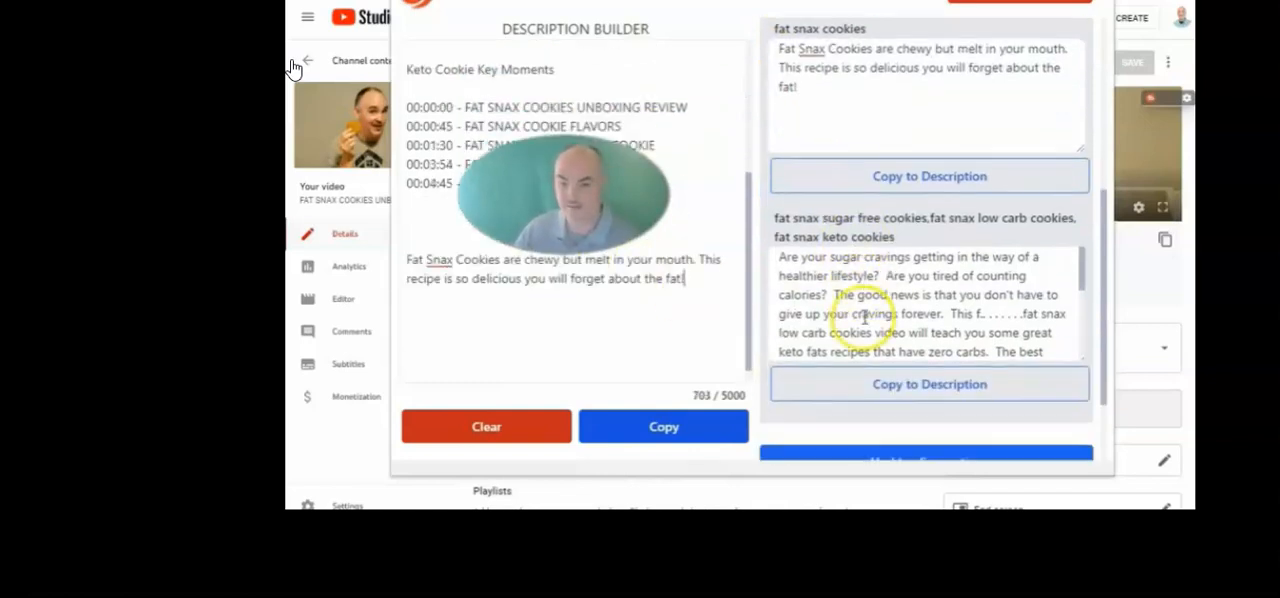
{"action": "left_click", "coordinate": [875, 384]}
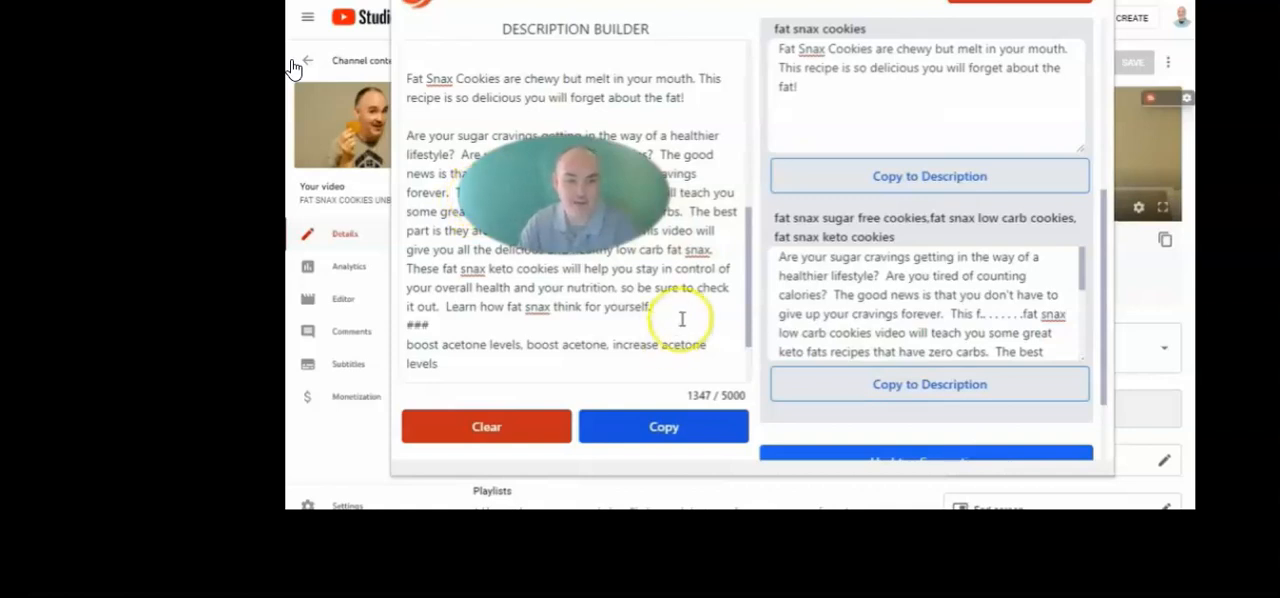
{"action": "left_click_drag", "start_coordinate": [665, 250], "coordinate": [713, 254]}
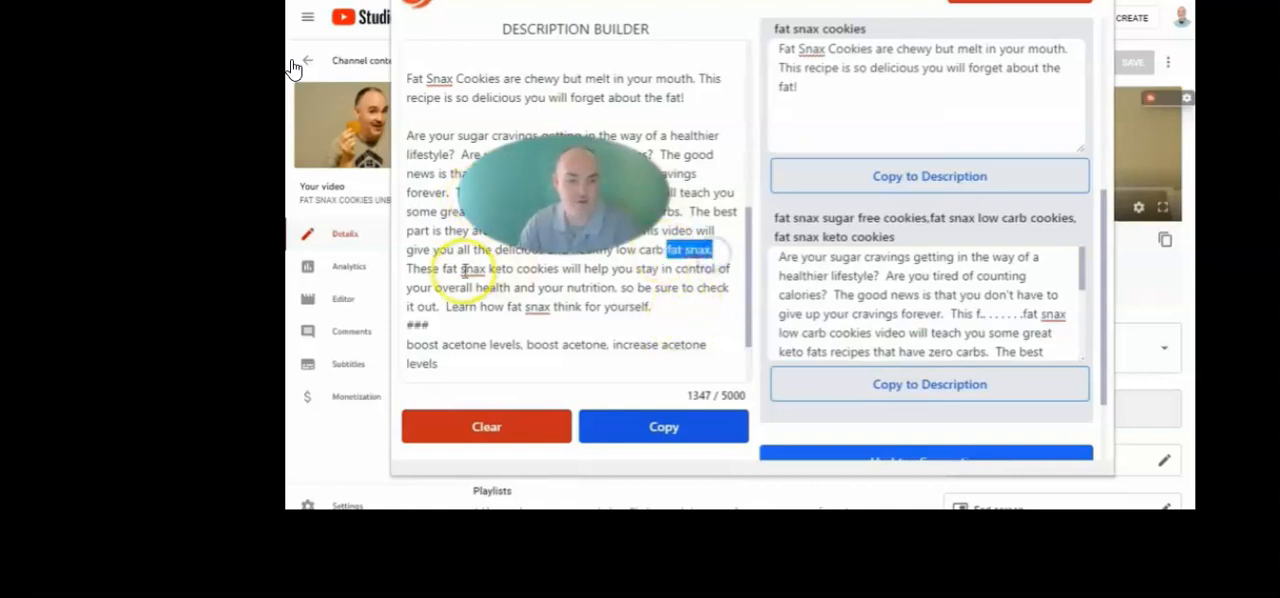
{"action": "left_click_drag", "start_coordinate": [443, 268], "coordinate": [560, 268]}
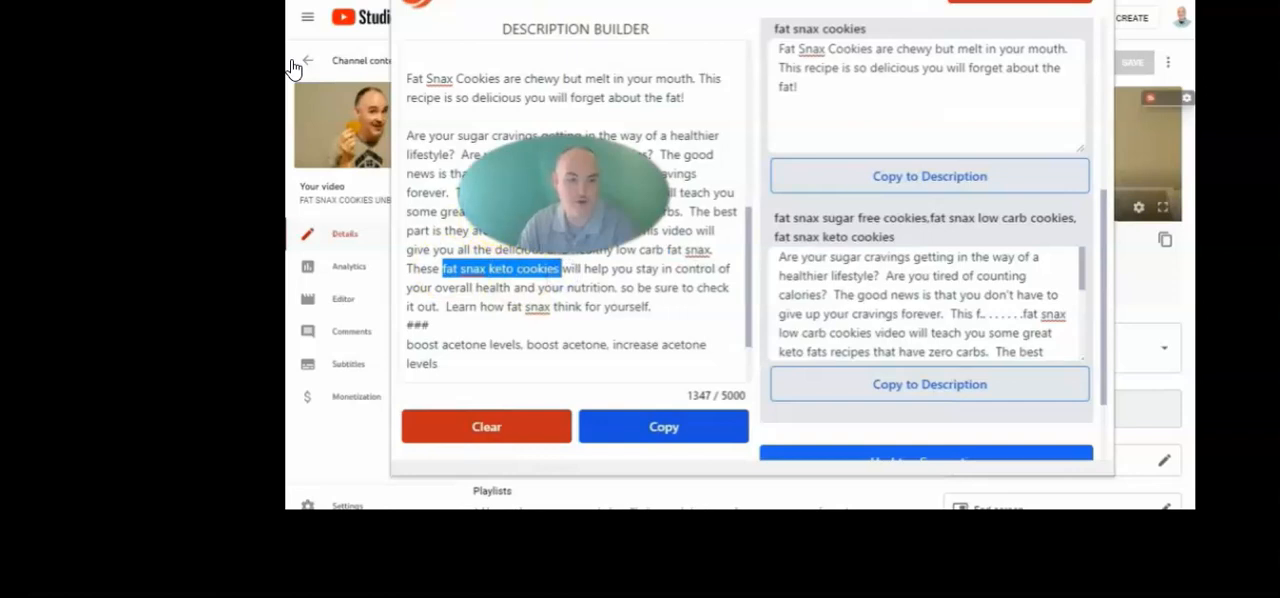
{"action": "left_click_drag", "start_coordinate": [486, 193], "coordinate": [610, 206]}
{"action": "left_click", "coordinate": [585, 270]}
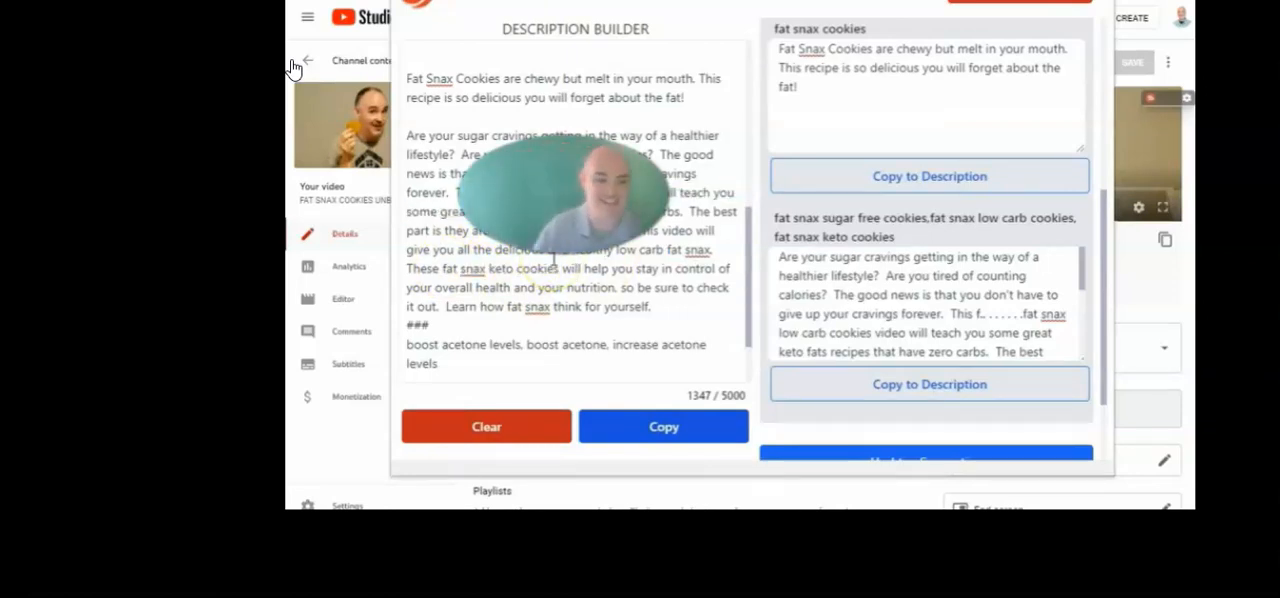
Delete the ### line and the acetone keywords below it from the end of the description
{"action": "left_click", "coordinate": [439, 369]}
{"action": "left_click_drag", "start_coordinate": [439, 369], "coordinate": [400, 326]}
{"action": "key", "text": "BackSpace"}
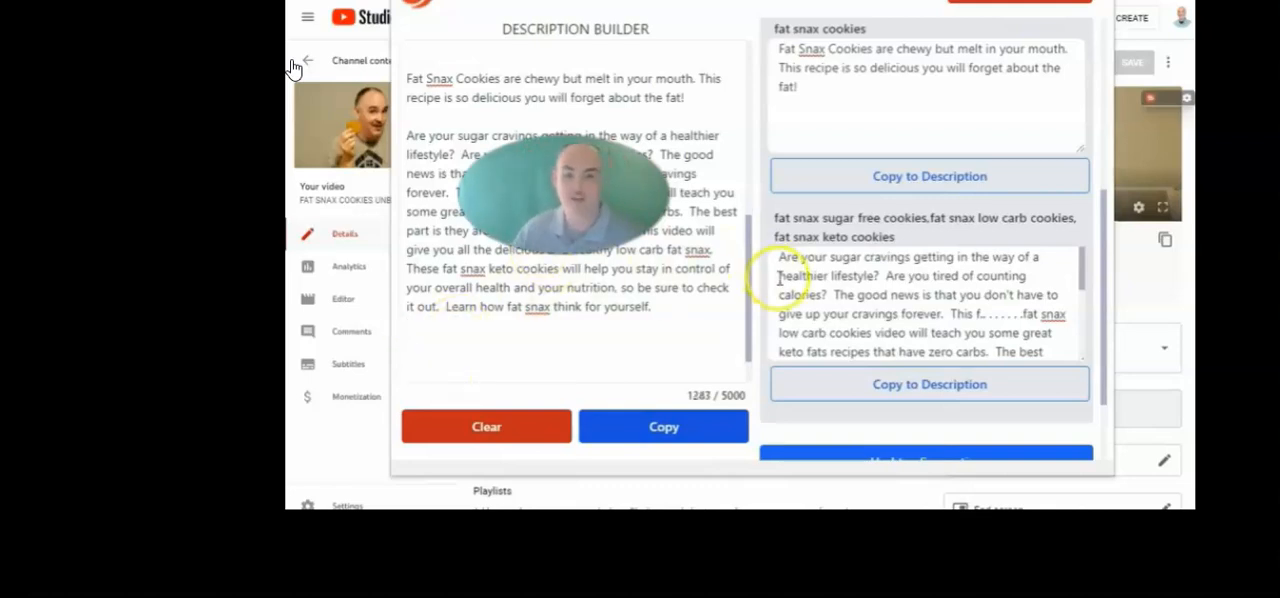
Add the tag "keto cookie review,keto cookies" and search for AI descriptions again
{"action": "scroll", "coordinate": [792, 272], "scroll_direction": "up", "scroll_amount": 3}
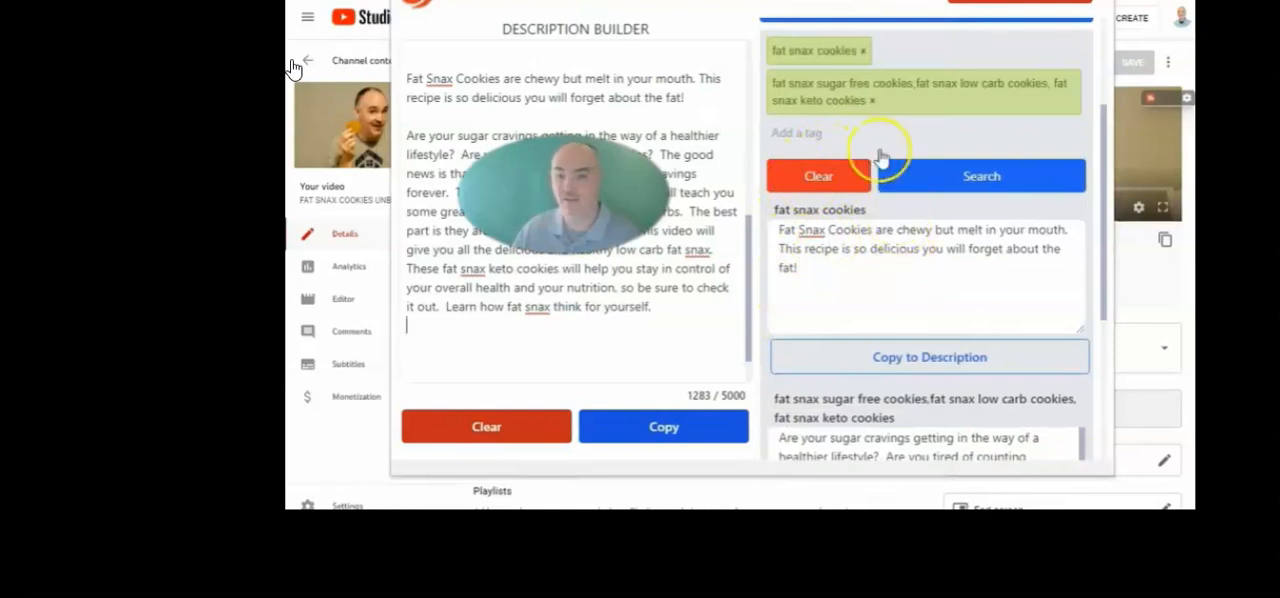
{"action": "left_click", "coordinate": [820, 133]}
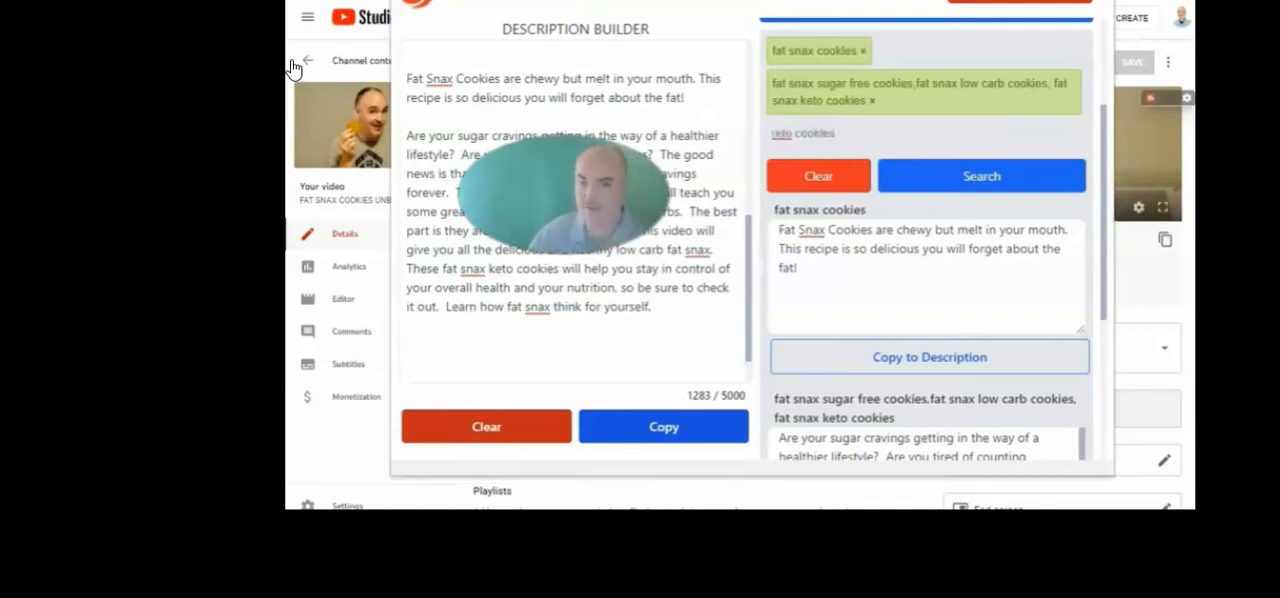
{"action": "key", "text": "Return"}
{"action": "left_click", "coordinate": [985, 186]}
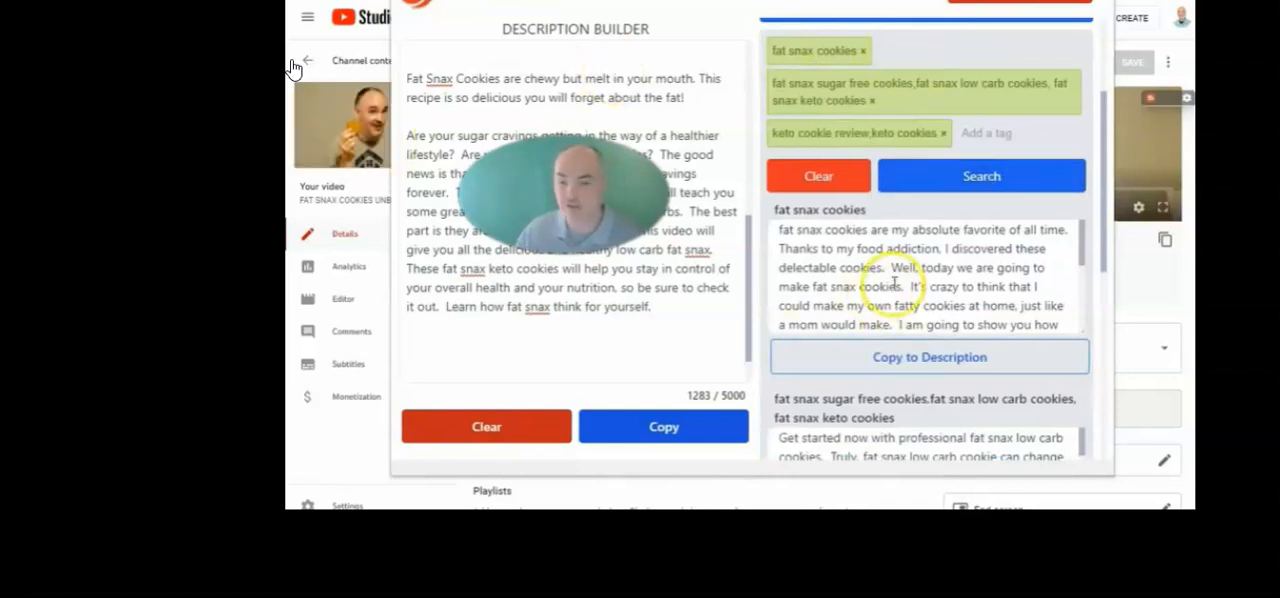
Copy the newly generated fat snax cookies text into the description
{"action": "scroll", "coordinate": [895, 286], "scroll_direction": "up", "scroll_amount": 1}
{"action": "scroll", "coordinate": [893, 288], "scroll_direction": "down", "scroll_amount": 3}
{"action": "left_click_drag", "start_coordinate": [782, 141], "coordinate": [797, 145]}
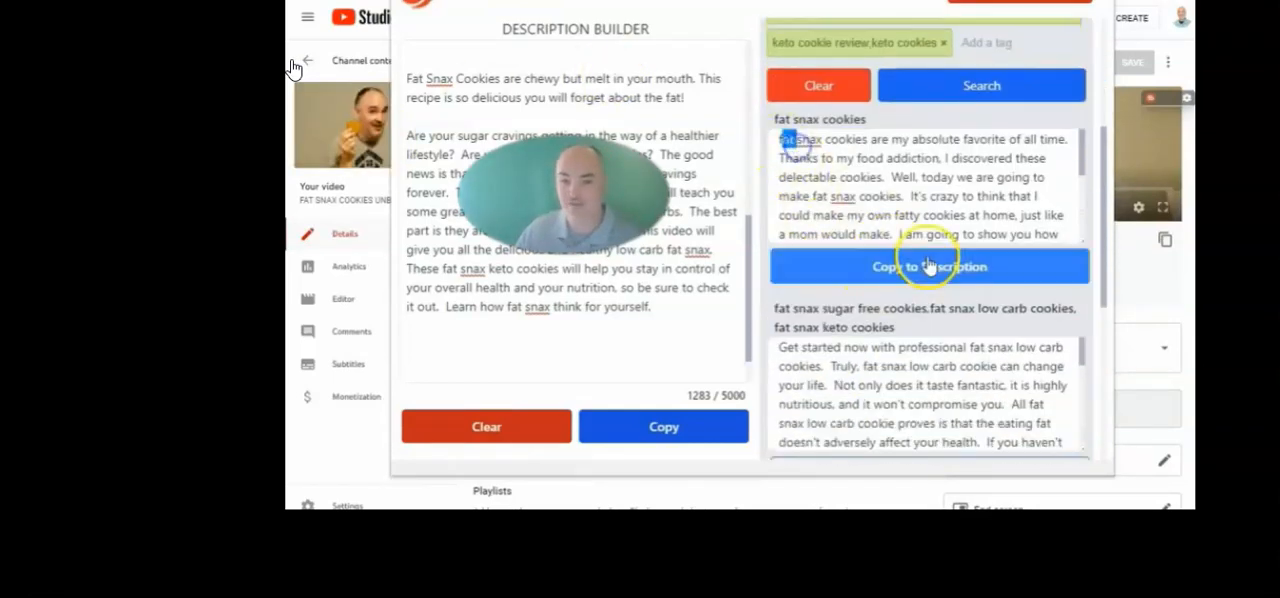
{"action": "left_click", "coordinate": [860, 268]}
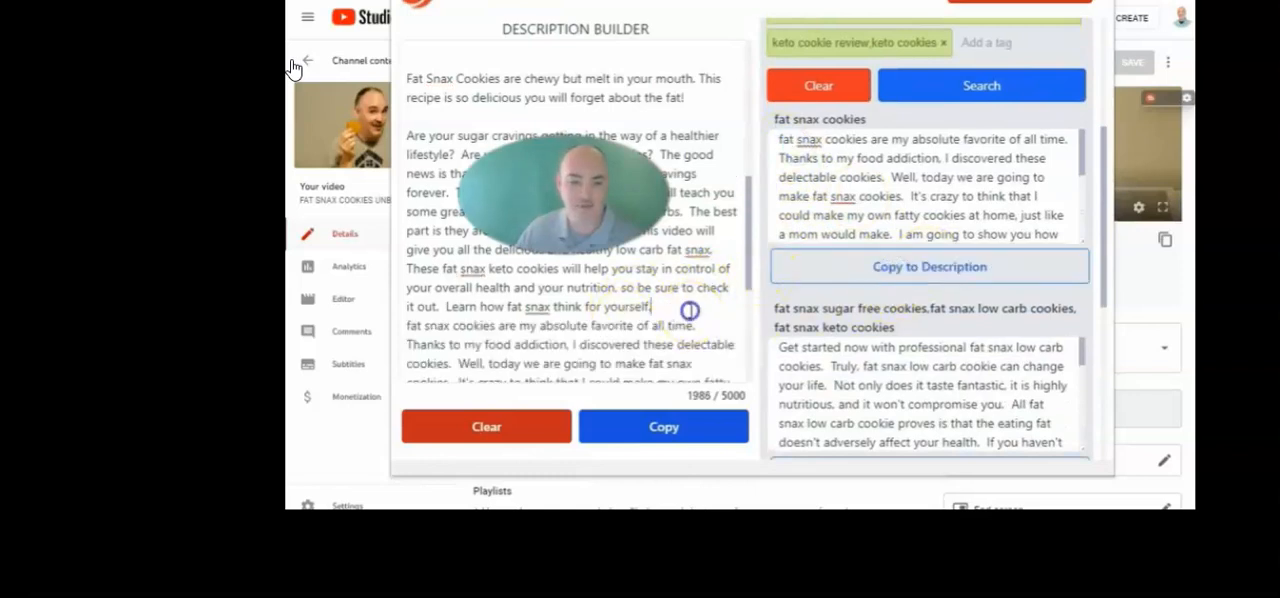
Separate the newly copied paragraph from the preceding text with two line breaks and capitalize its first word as "Fat"
{"action": "key", "text": "Return"}
{"action": "key", "text": "Return"}
{"action": "scroll", "coordinate": [690, 311], "scroll_direction": "down", "scroll_amount": 2}
{"action": "key", "text": "Delete"}
{"action": "type", "text": "F"}
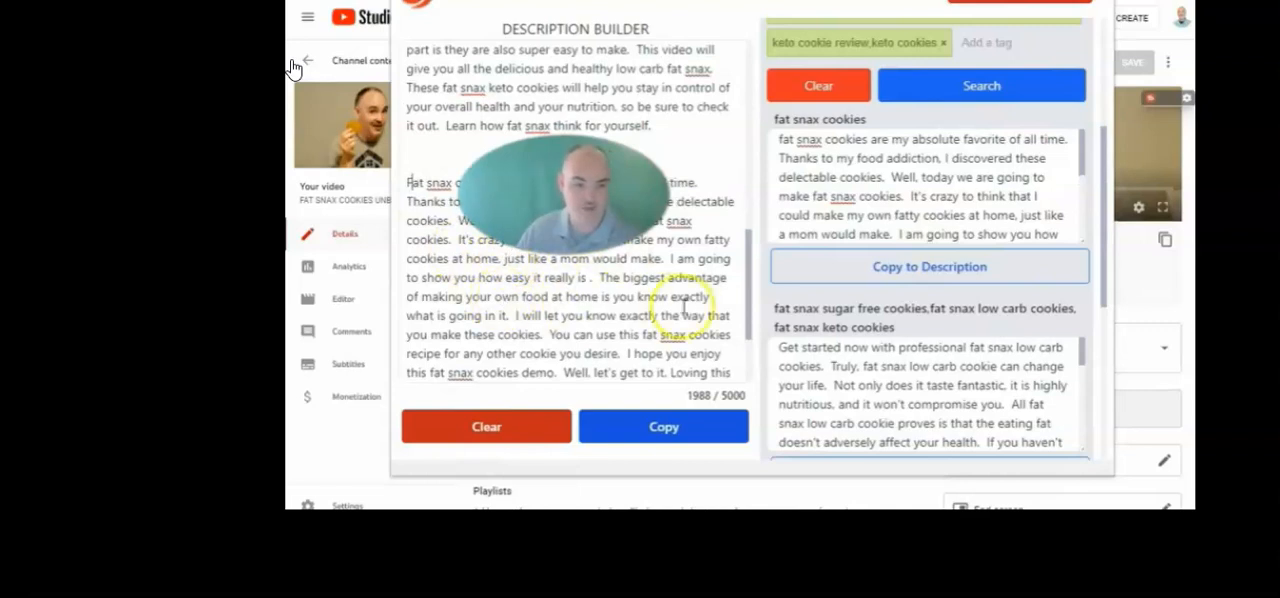
Copy the AI text generated for fat snax sugar free, low carb and keto cookies into the description and review the result
{"action": "scroll", "coordinate": [665, 308], "scroll_direction": "down", "scroll_amount": 2}
{"action": "scroll", "coordinate": [929, 363], "scroll_direction": "down", "scroll_amount": 5}
{"action": "scroll", "coordinate": [936, 306], "scroll_direction": "up", "scroll_amount": 3}
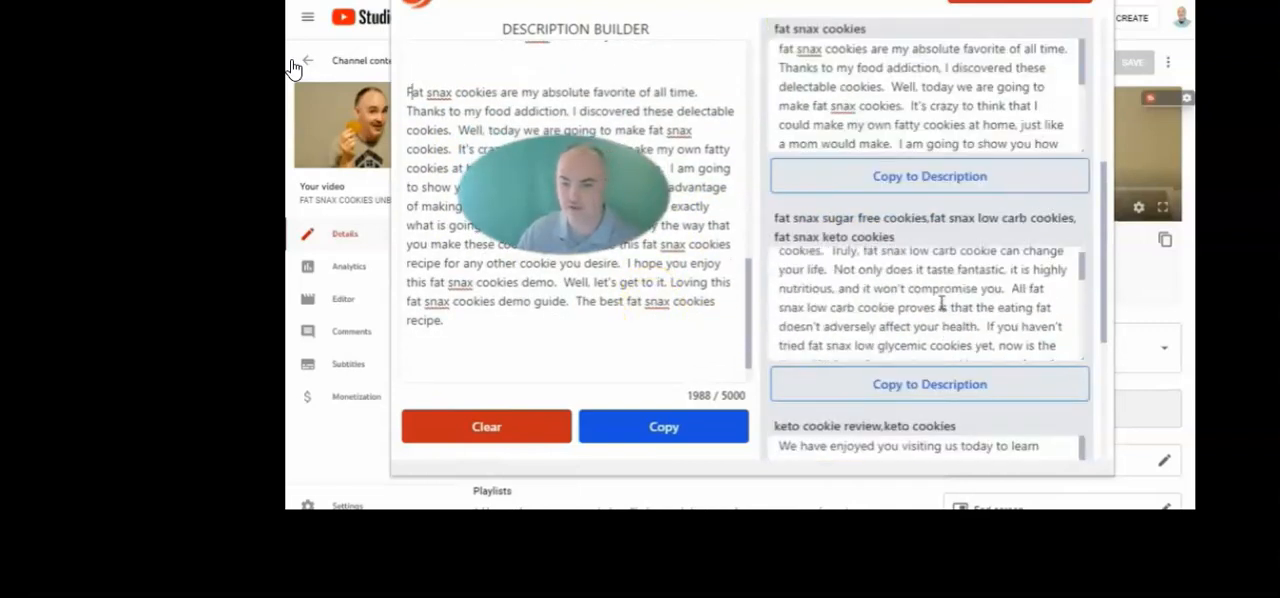
{"action": "scroll", "coordinate": [940, 330], "scroll_direction": "down", "scroll_amount": 3}
{"action": "scroll", "coordinate": [961, 316], "scroll_direction": "down", "scroll_amount": 3}
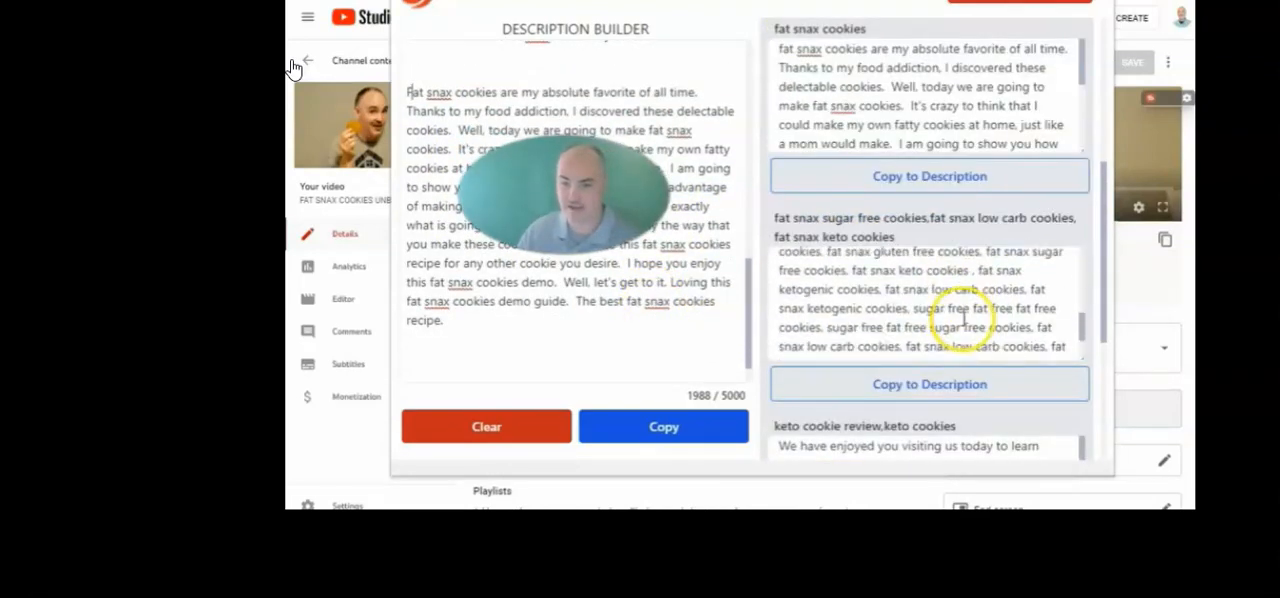
{"action": "scroll", "coordinate": [960, 310], "scroll_direction": "up", "scroll_amount": 6}
{"action": "left_click", "coordinate": [980, 386]}
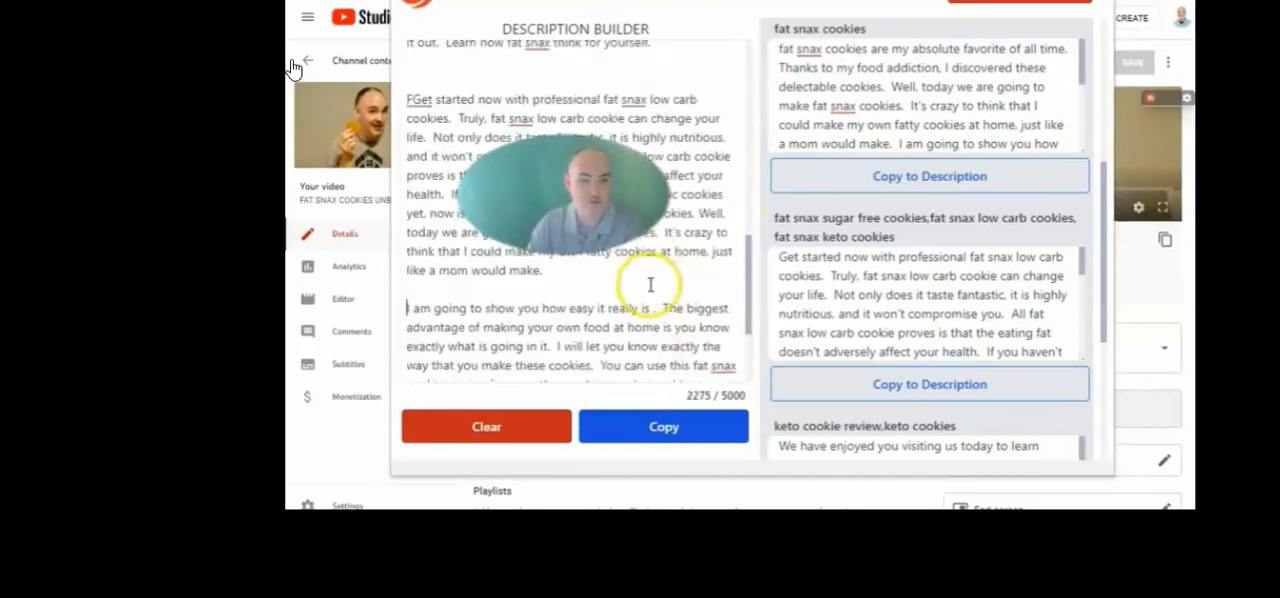
{"action": "scroll", "coordinate": [650, 265], "scroll_direction": "up", "scroll_amount": 6}
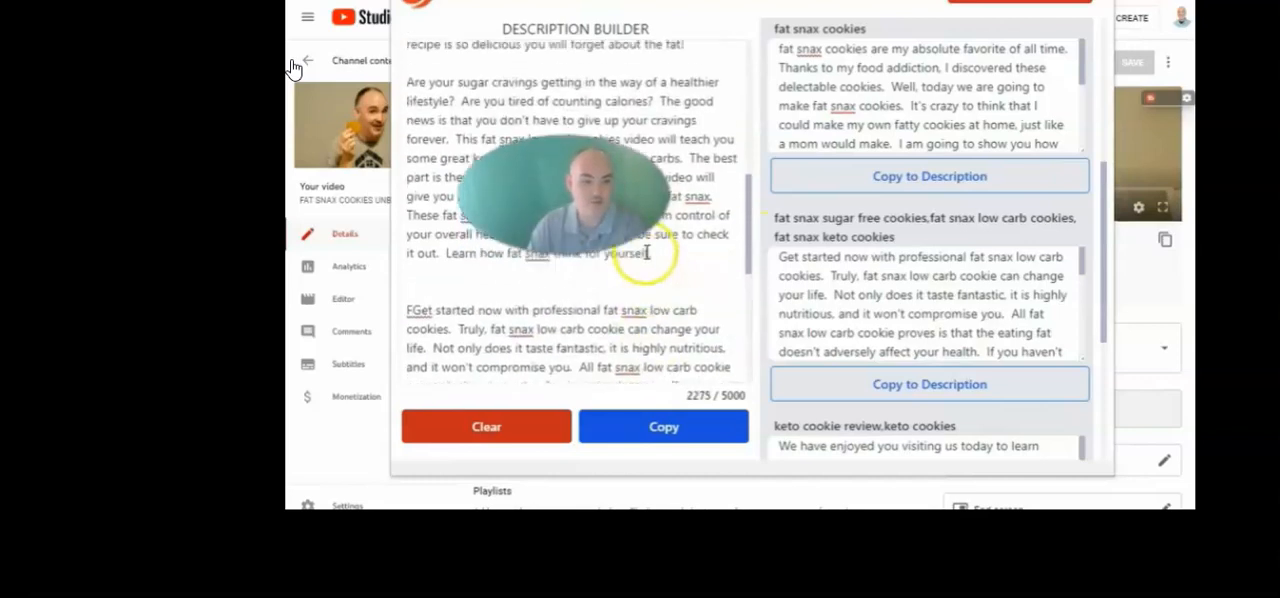
{"action": "scroll", "coordinate": [645, 241], "scroll_direction": "down", "scroll_amount": 2}
{"action": "scroll", "coordinate": [655, 240], "scroll_direction": "down", "scroll_amount": 8}
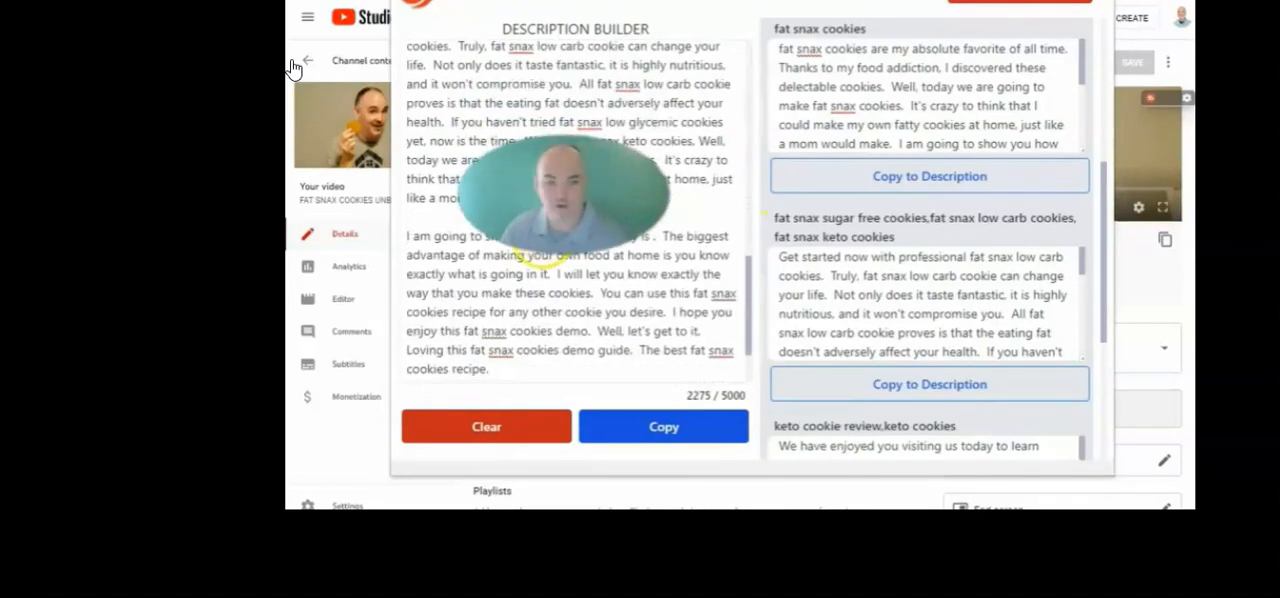
{"action": "scroll", "coordinate": [655, 240], "scroll_direction": "up", "scroll_amount": 5}
{"action": "scroll", "coordinate": [650, 250], "scroll_direction": "up", "scroll_amount": 5}
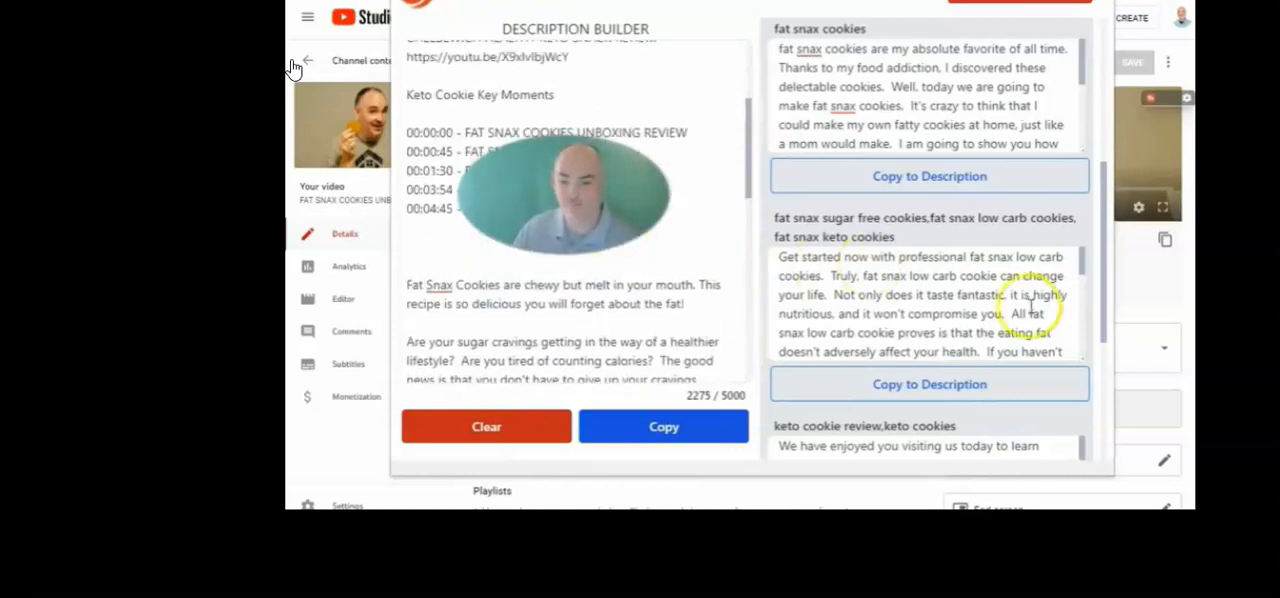
Search the hashtag suggestions for FATSNAXCOOKIE
{"action": "scroll", "coordinate": [1028, 300], "scroll_direction": "down", "scroll_amount": 3}
{"action": "scroll", "coordinate": [635, 258], "scroll_direction": "down", "scroll_amount": 1}
{"action": "scroll", "coordinate": [635, 258], "scroll_direction": "up", "scroll_amount": 3}
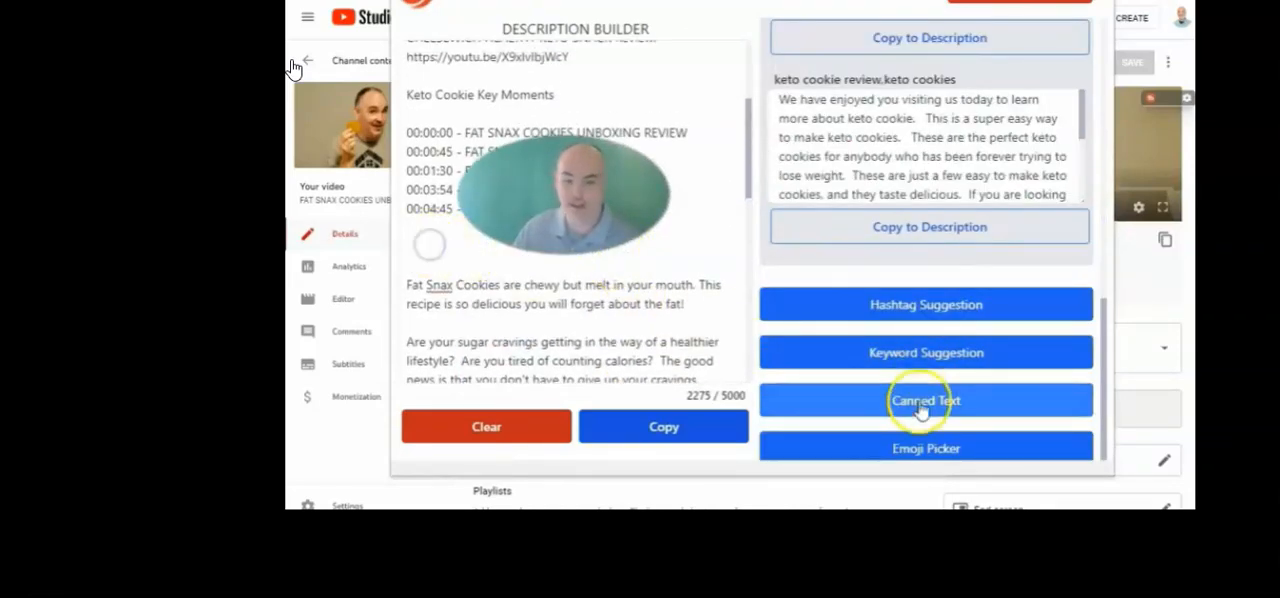
{"action": "left_click", "coordinate": [920, 306]}
{"action": "left_click", "coordinate": [1052, 240]}
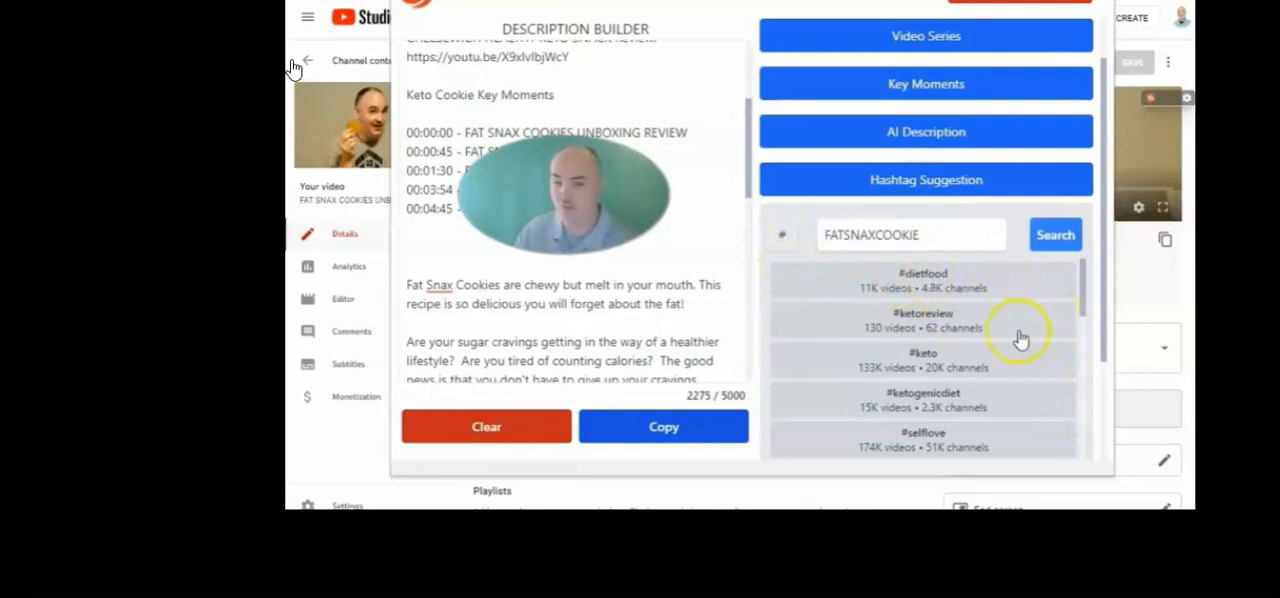
Add the suggested hashtags #ketosnacks, #ketocookies, #KetoCookie and #fatsnax to the description
{"action": "scroll", "coordinate": [1016, 338], "scroll_direction": "down", "scroll_amount": 2}
{"action": "scroll", "coordinate": [1031, 330], "scroll_direction": "down", "scroll_amount": 2}
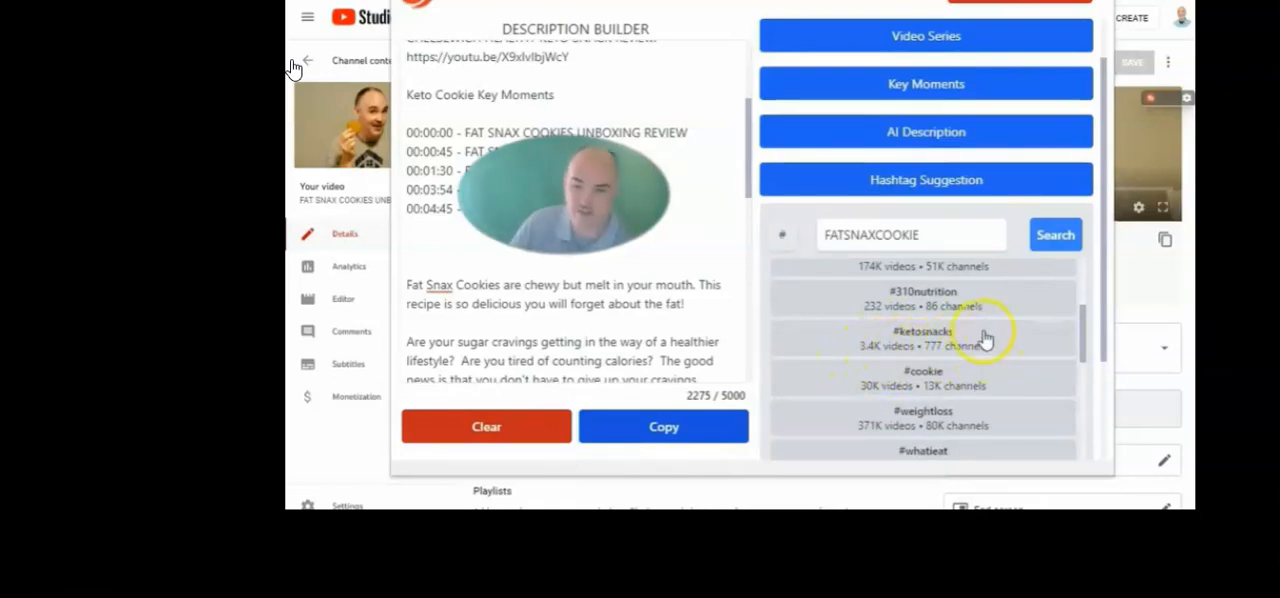
{"action": "left_click", "coordinate": [908, 350]}
{"action": "scroll", "coordinate": [1037, 338], "scroll_direction": "down", "scroll_amount": 5}
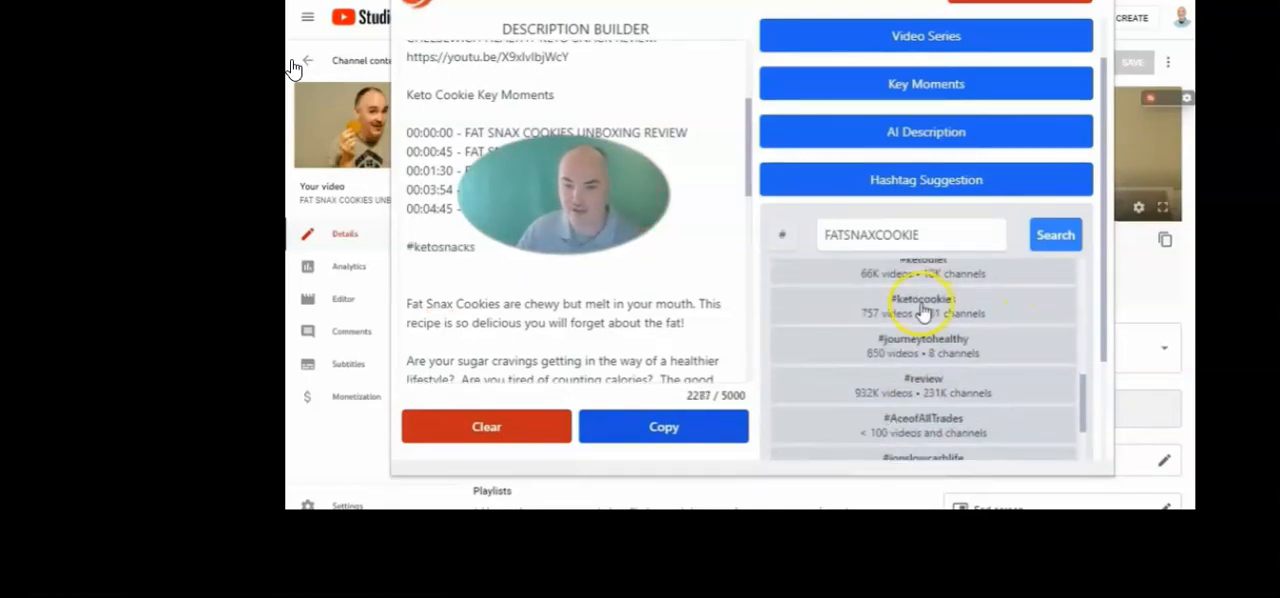
{"action": "scroll", "coordinate": [1015, 355], "scroll_direction": "down", "scroll_amount": 3}
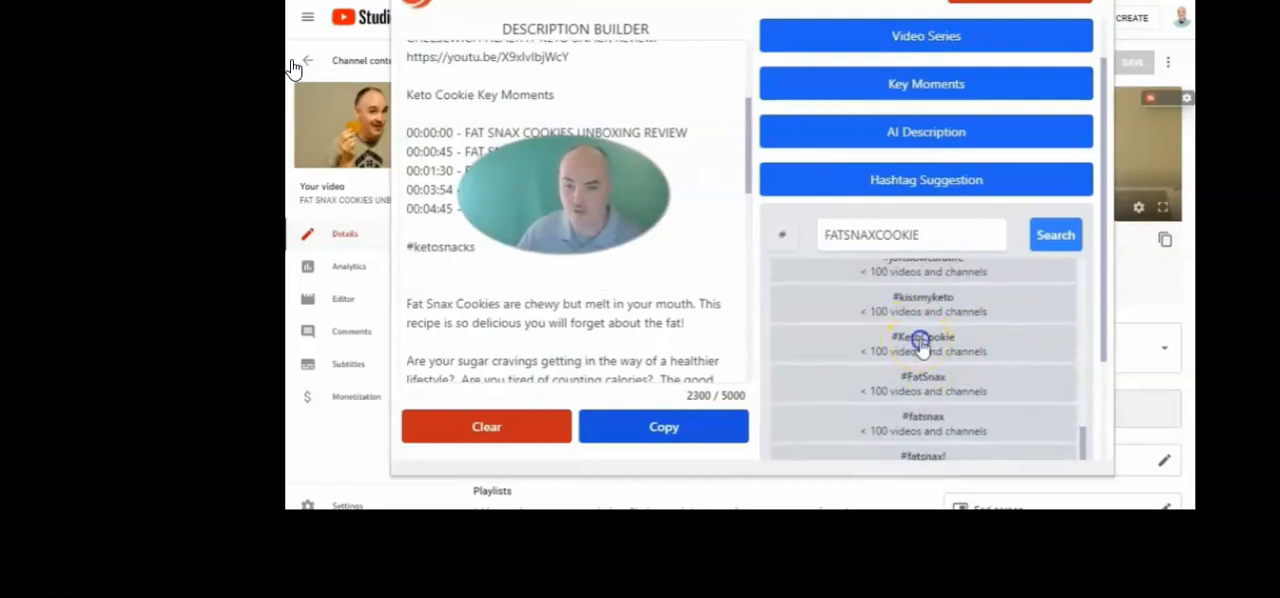
{"action": "left_click", "coordinate": [930, 390]}
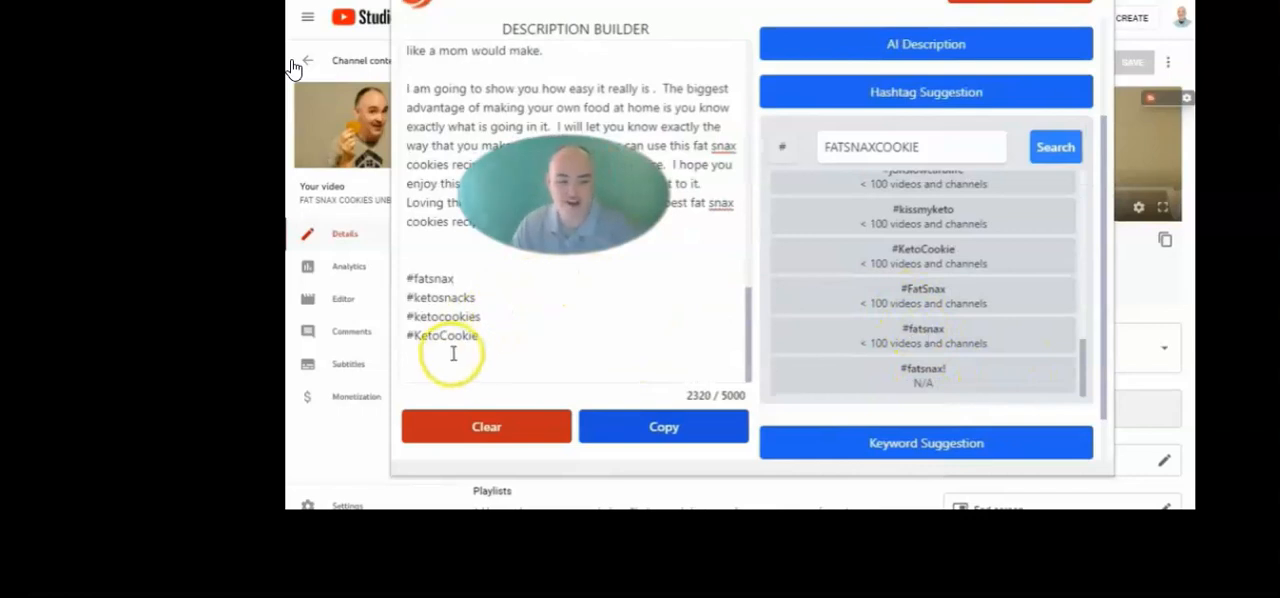
Highlight the four hashtags at the end of the description and look through the suggested hashtags
{"action": "left_click_drag", "start_coordinate": [491, 334], "coordinate": [391, 277]}
{"action": "left_click", "coordinate": [508, 303]}
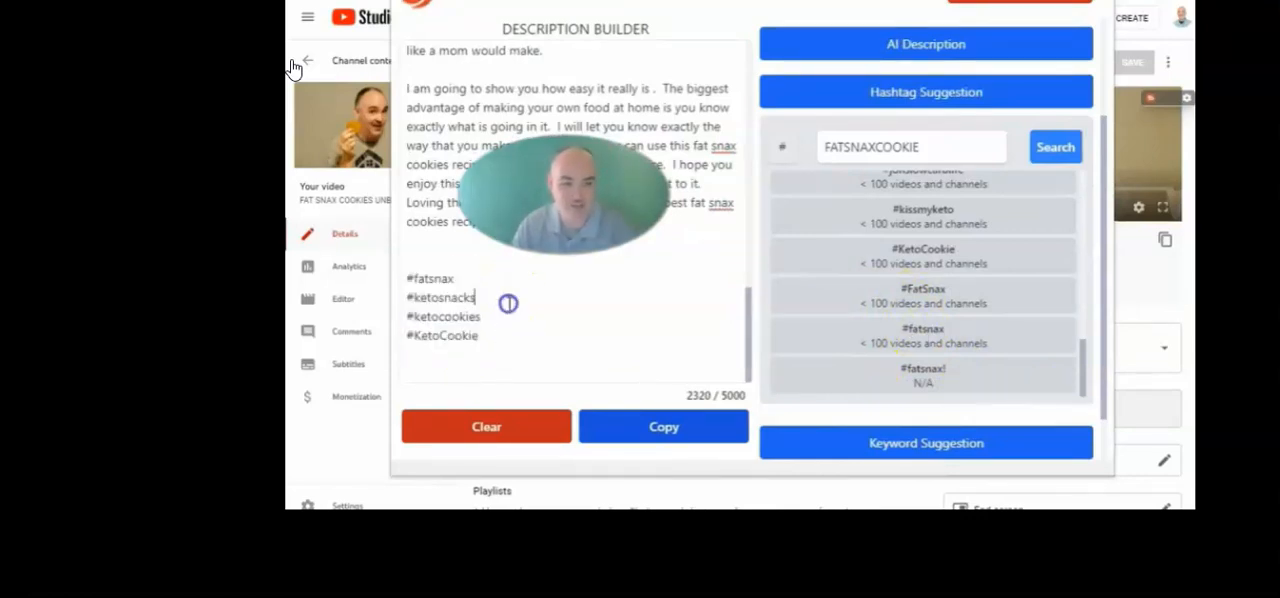
{"action": "left_click_drag", "start_coordinate": [495, 337], "coordinate": [400, 275]}
{"action": "scroll", "coordinate": [920, 323], "scroll_direction": "up", "scroll_amount": 2}
{"action": "scroll", "coordinate": [930, 325], "scroll_direction": "up", "scroll_amount": 6}
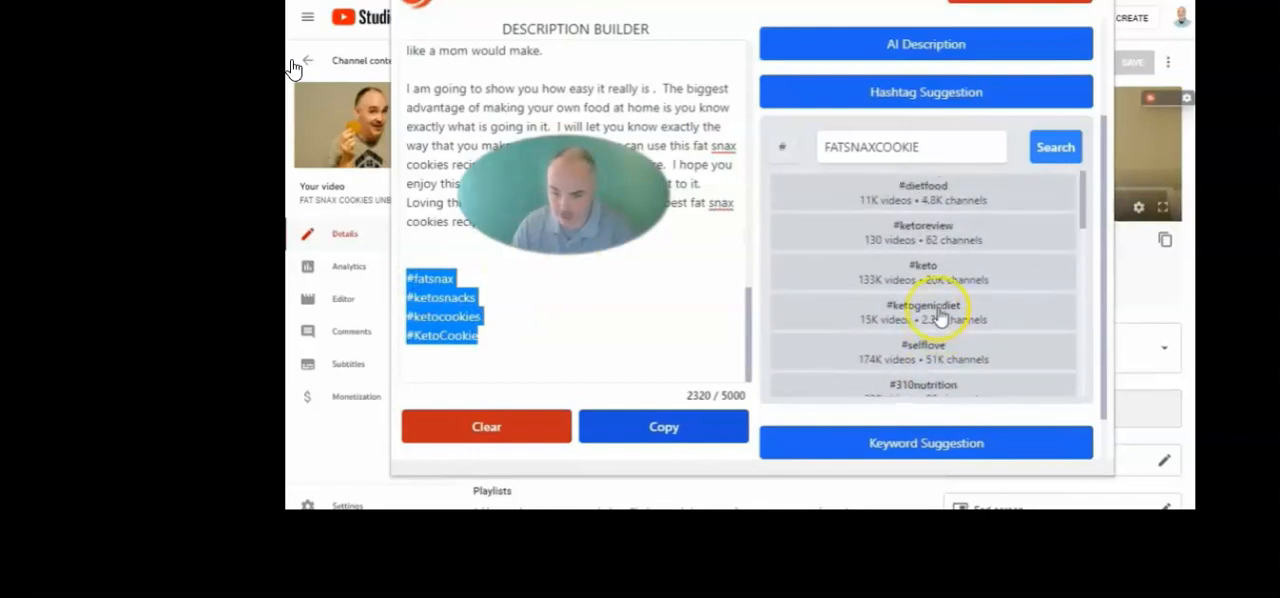
{"action": "scroll", "coordinate": [943, 313], "scroll_direction": "down", "scroll_amount": 8}
Search the hashtag suggestions for "ketocookie" instead
{"action": "left_click_drag", "start_coordinate": [918, 147], "coordinate": [820, 148]}
{"action": "type", "text": "keto"}
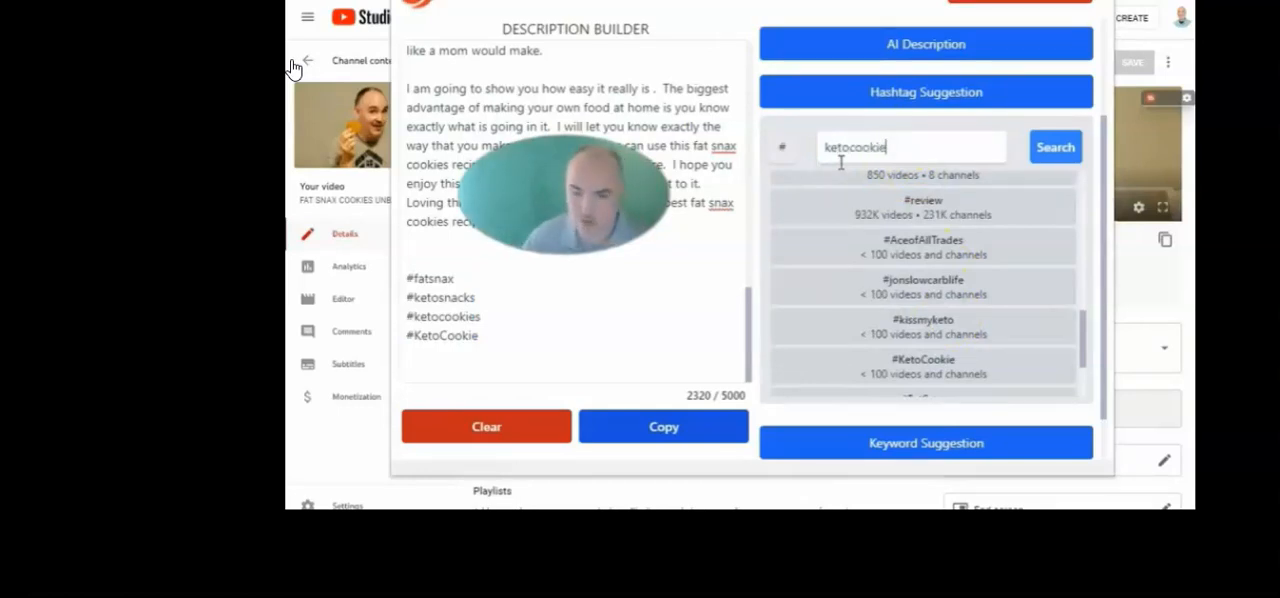
{"action": "type", "text": "cookie"}
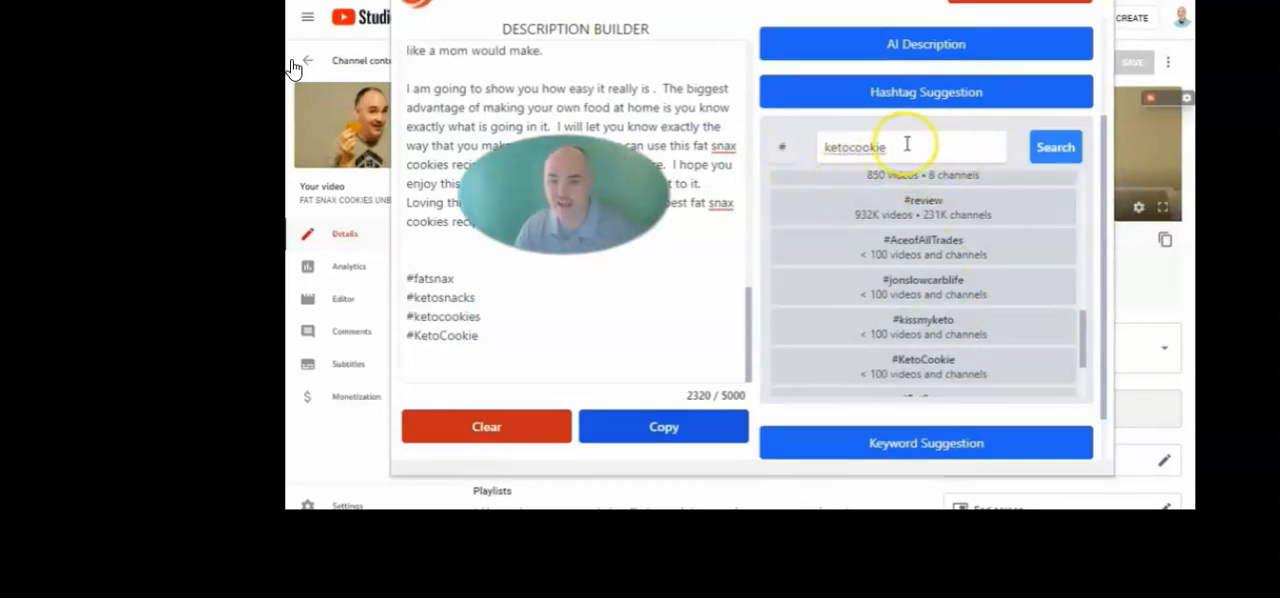
{"action": "left_click_drag", "start_coordinate": [906, 147], "coordinate": [831, 148]}
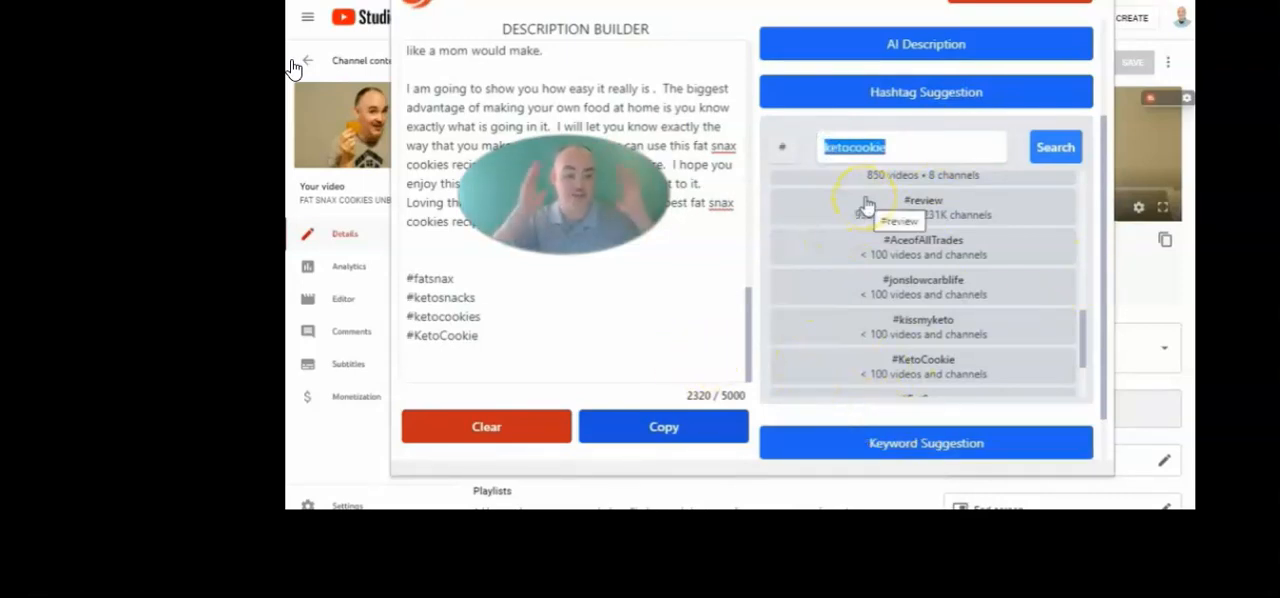
{"action": "left_click", "coordinate": [902, 205]}
{"action": "left_click", "coordinate": [1055, 147]}
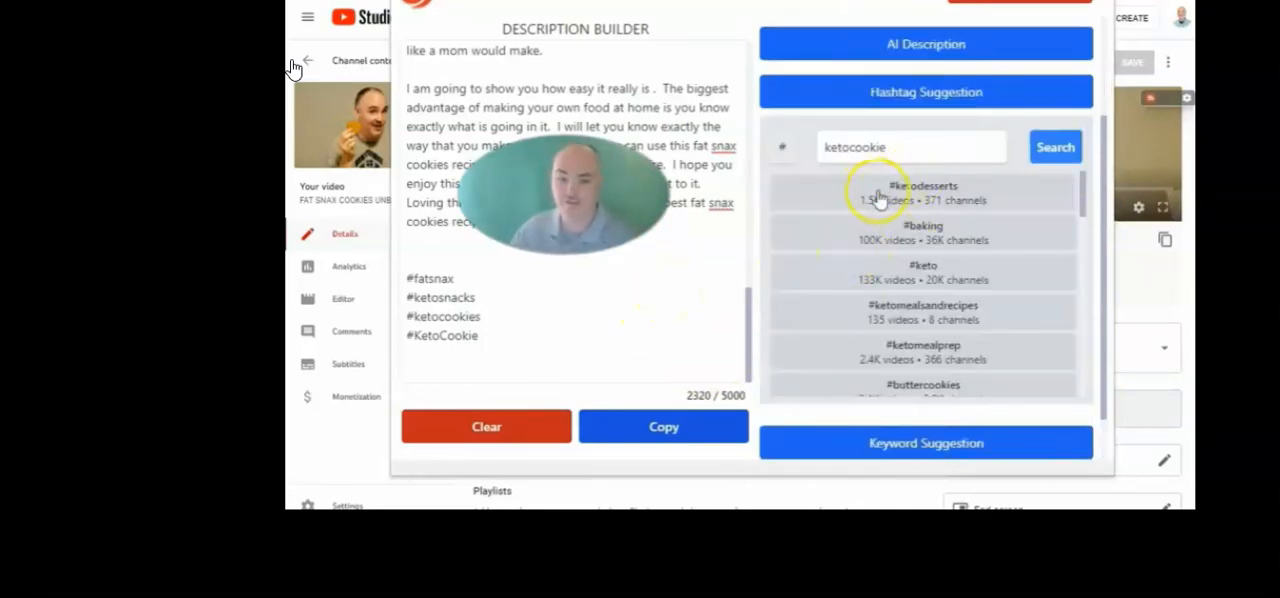
Insert the suggested hashtag #ketodesserts at the end of the description and start a new line below it
{"action": "left_click", "coordinate": [913, 203]}
{"action": "scroll", "coordinate": [980, 270], "scroll_direction": "down", "scroll_amount": 3}
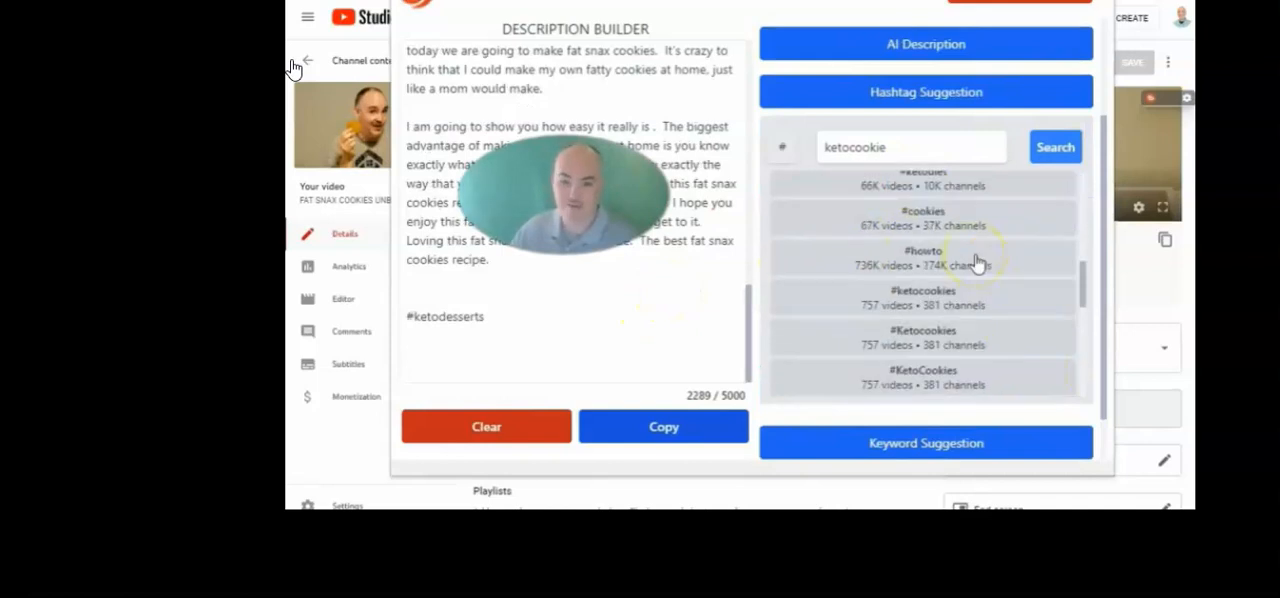
{"action": "scroll", "coordinate": [538, 314], "scroll_direction": "up", "scroll_amount": 10}
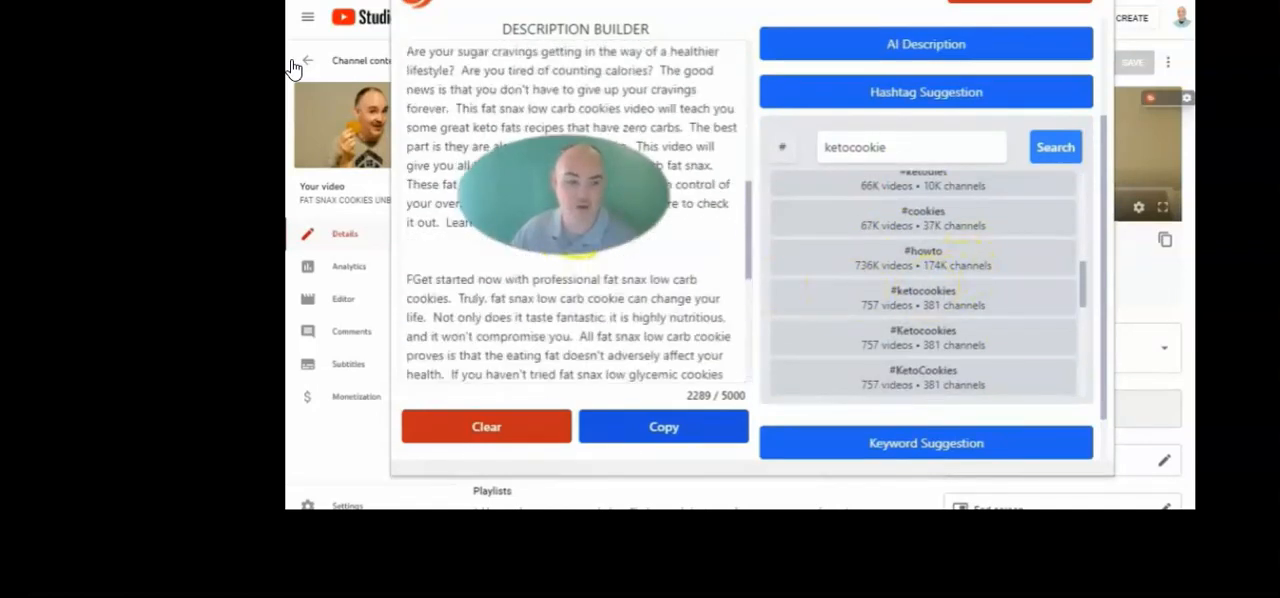
{"action": "scroll", "coordinate": [538, 314], "scroll_direction": "down", "scroll_amount": 10}
{"action": "left_click", "coordinate": [538, 314]}
{"action": "key", "text": "Return"}
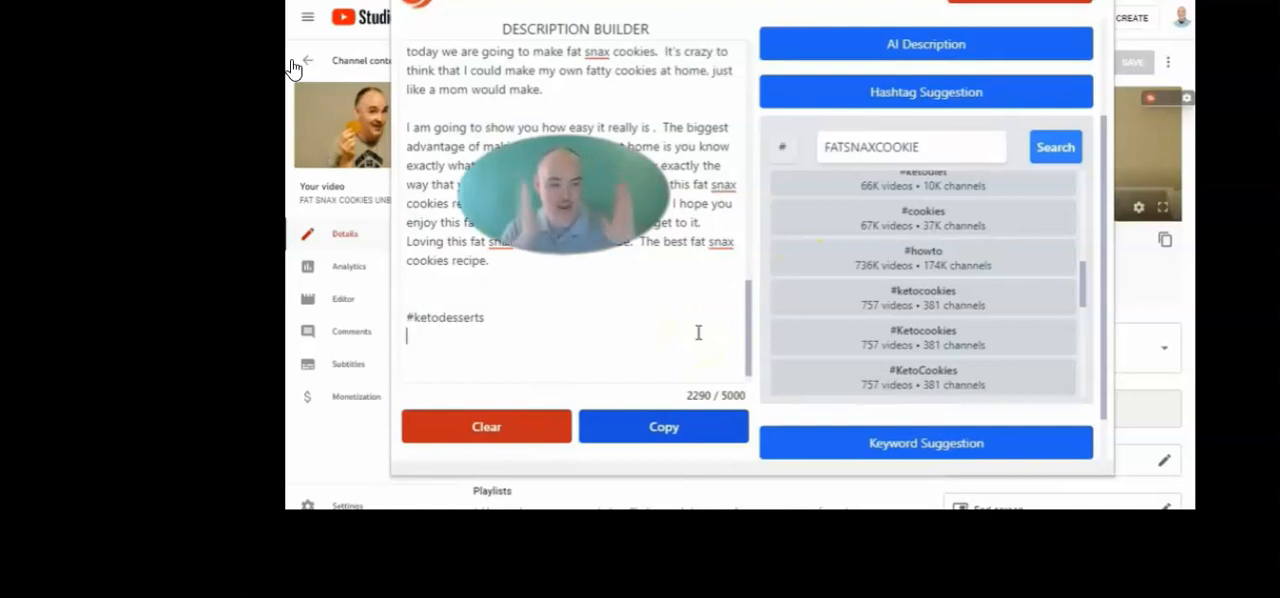
Complete the hashtag list with #ketocookies, #bestketocookies, #KetoCookie, #ketosnacks, #fatsnax and #fatsnaxreiew
{"action": "left_click", "coordinate": [409, 330]}
{"action": "left_click", "coordinate": [908, 330]}
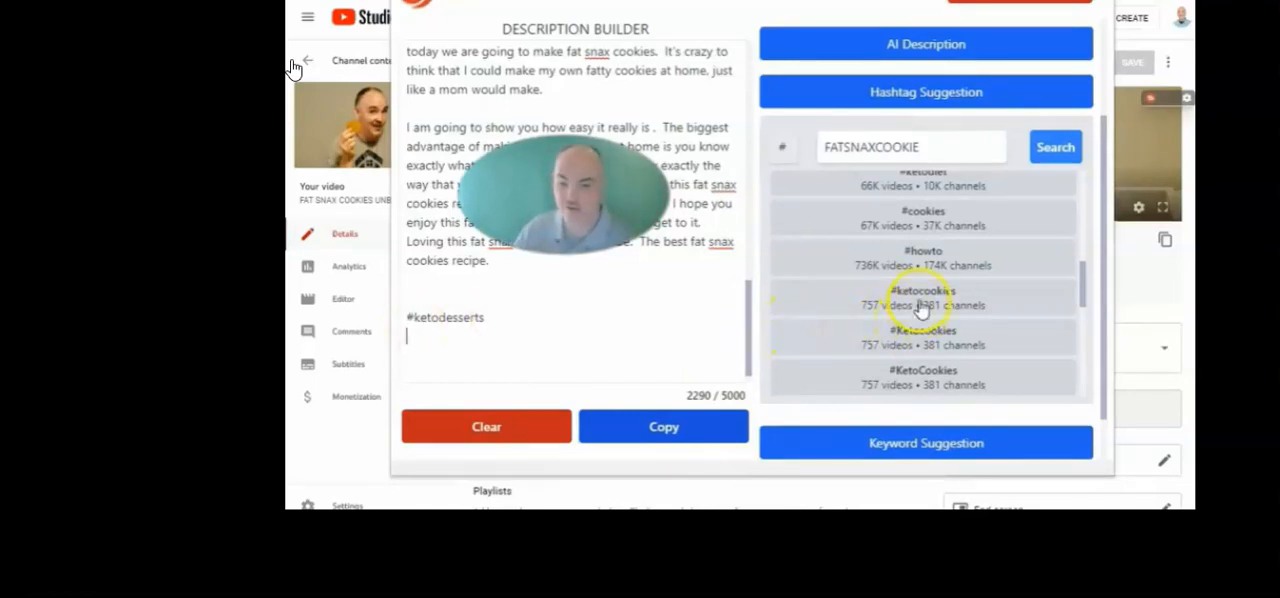
{"action": "left_click", "coordinate": [920, 305]}
{"action": "scroll", "coordinate": [1005, 300], "scroll_direction": "down", "scroll_amount": 5}
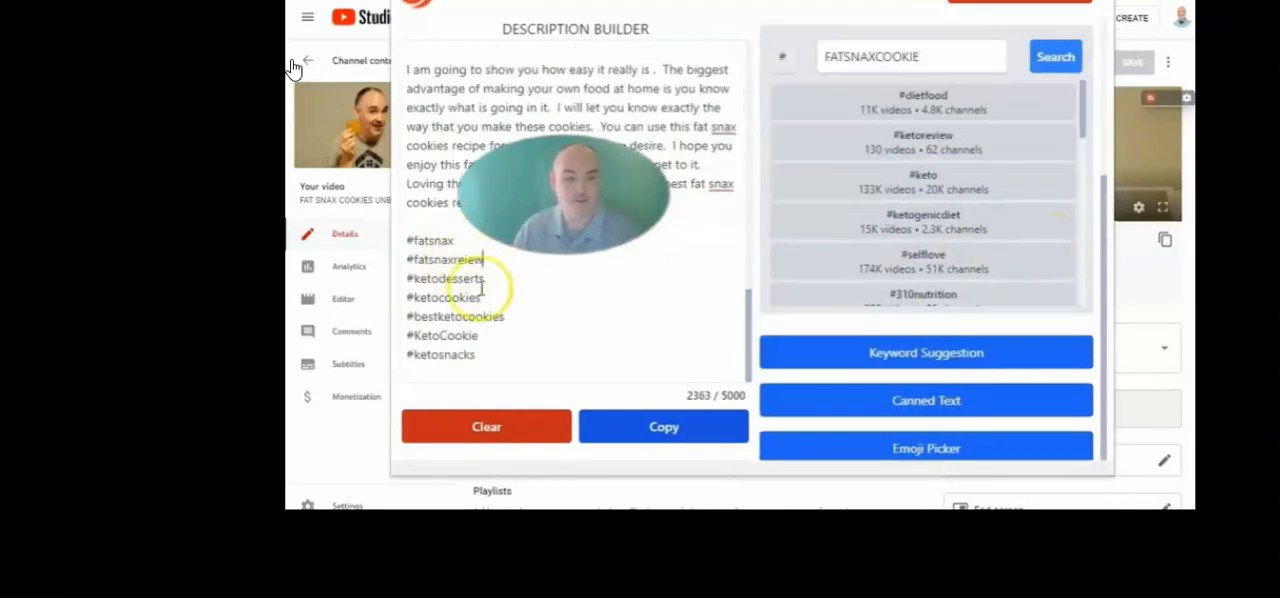
Insert three line breaks after the last hashtag, #ketosnacks, at the end of the description
{"action": "left_click_drag", "start_coordinate": [494, 360], "coordinate": [400, 238]}
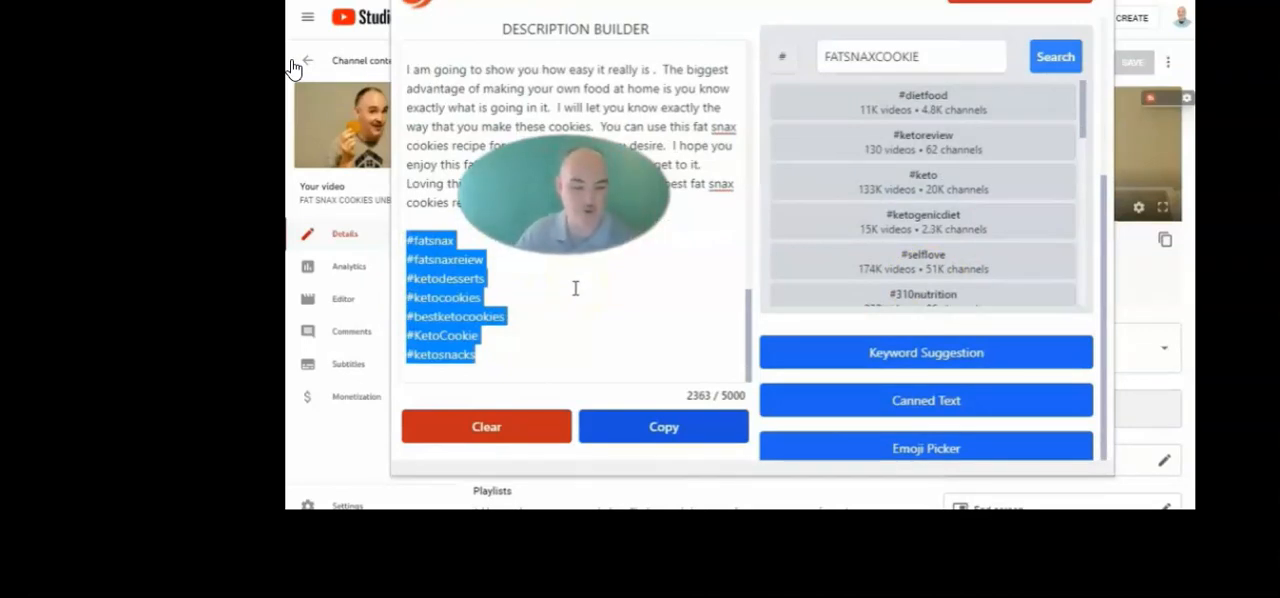
{"action": "scroll", "coordinate": [771, 277], "scroll_direction": "down", "scroll_amount": 2}
{"action": "left_click", "coordinate": [504, 358]}
{"action": "key", "text": "Return"}
{"action": "key", "text": "Return"}
{"action": "key", "text": "Return"}
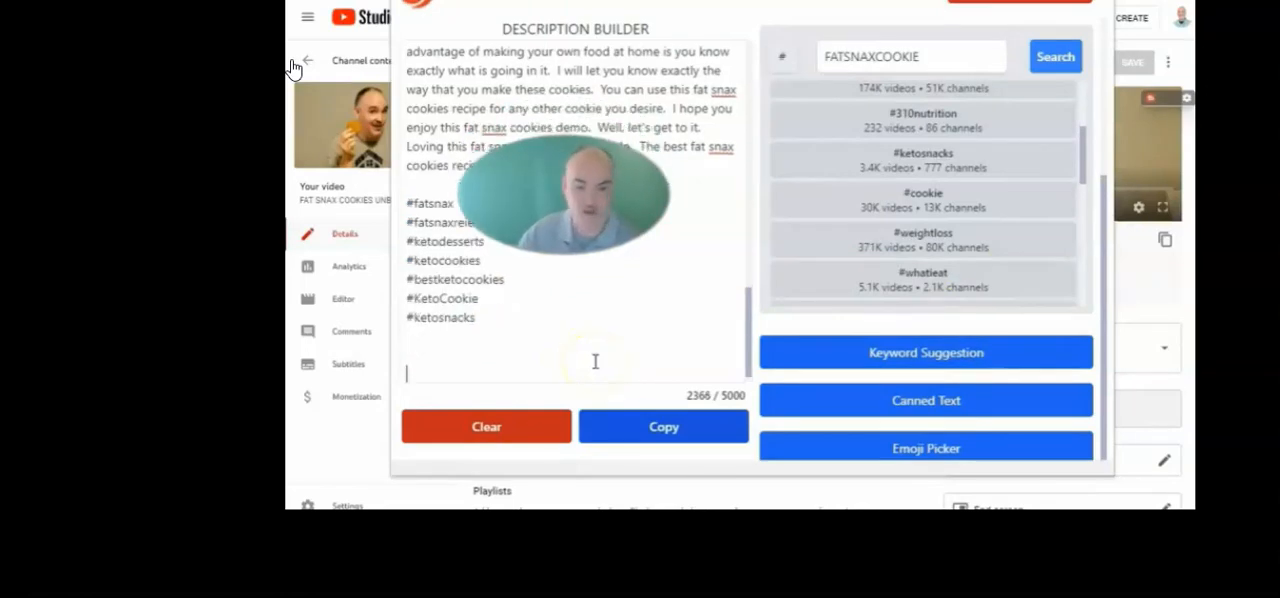
Bring up the keyword suggestions for FAT SNAX COOKIE and browse the list
{"action": "left_click", "coordinate": [910, 353]}
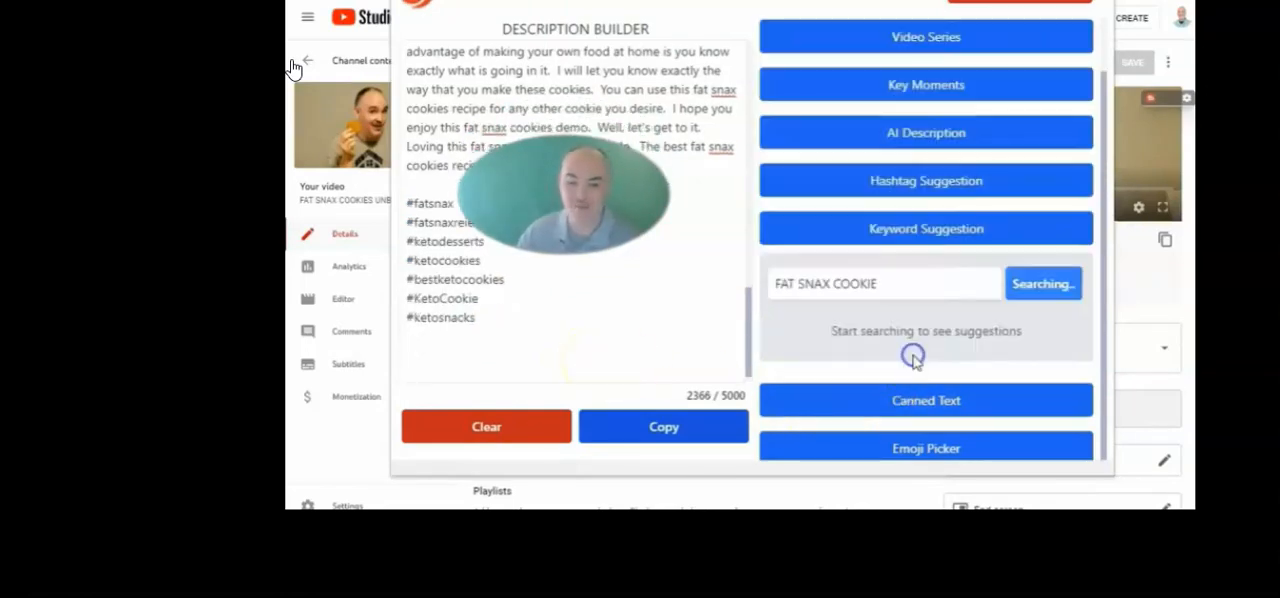
{"action": "left_click", "coordinate": [880, 280]}
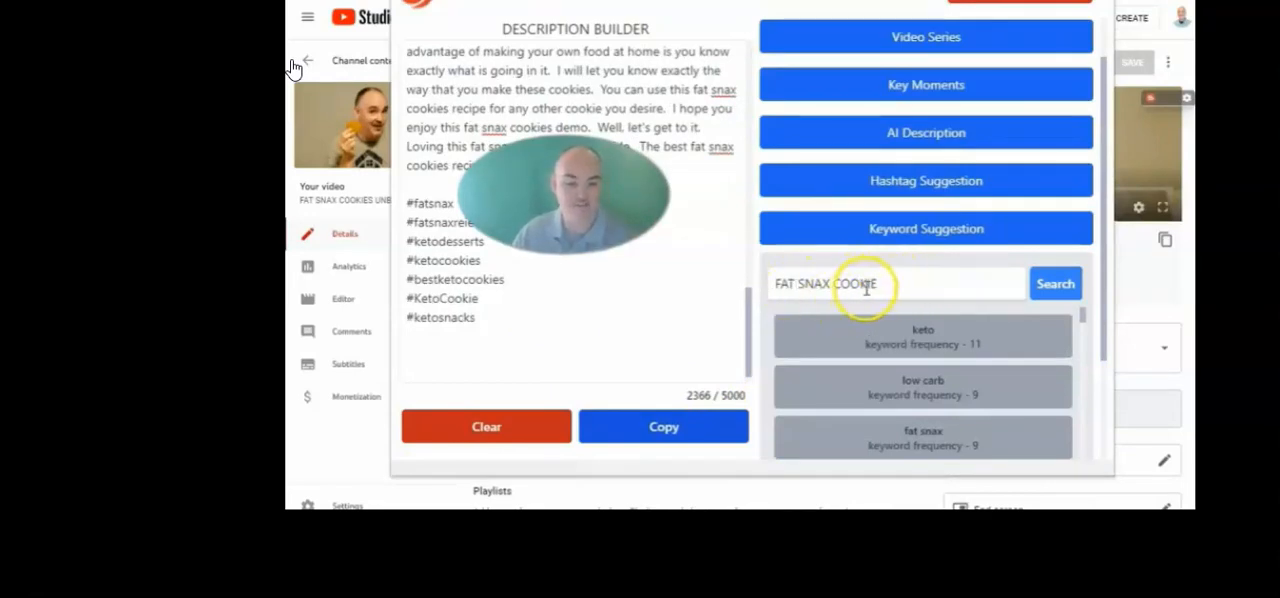
{"action": "left_click_drag", "start_coordinate": [895, 283], "coordinate": [737, 276]}
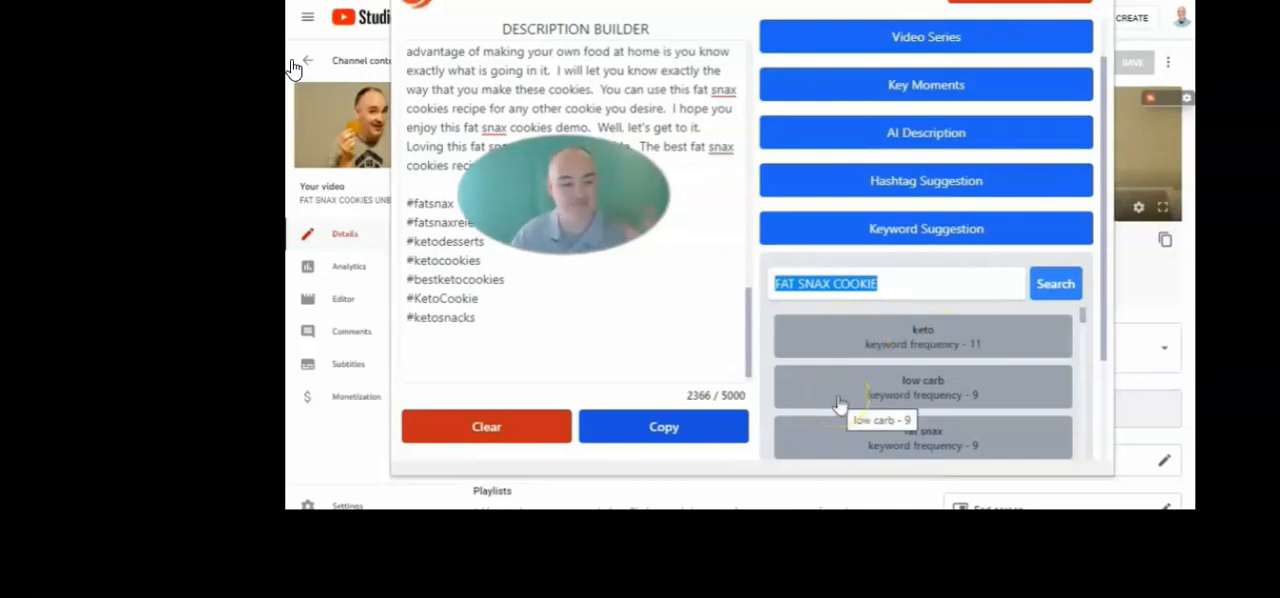
{"action": "scroll", "coordinate": [990, 375], "scroll_direction": "down", "scroll_amount": 2}
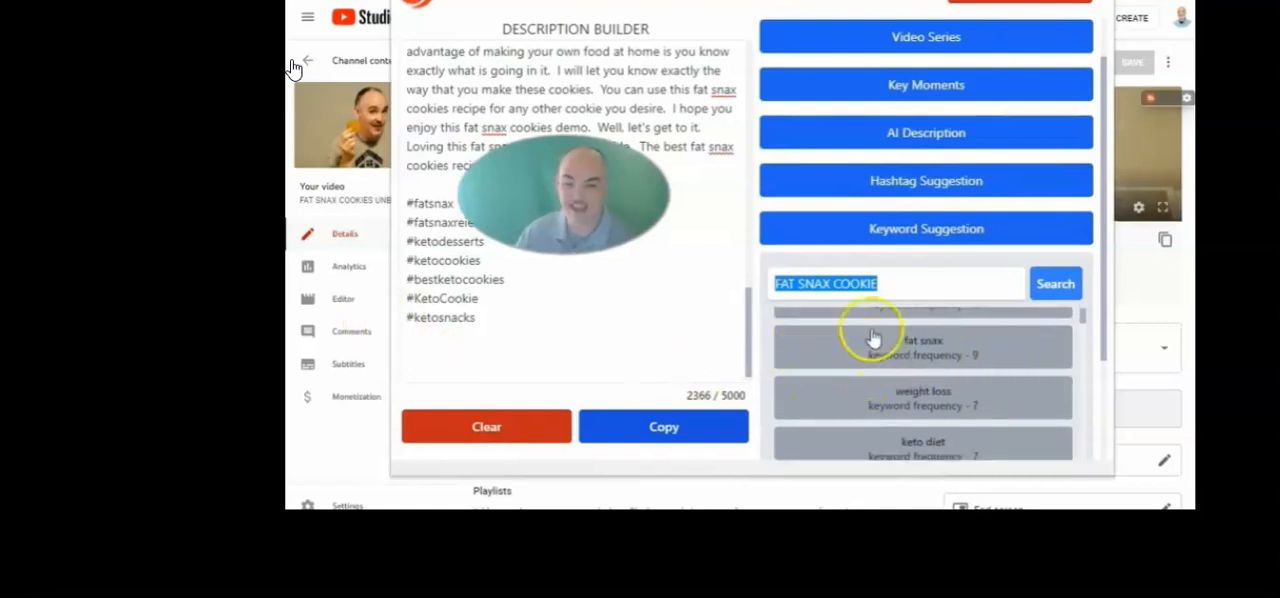
Add the suggested keywords fat snax, keto cookies and fat snax review below the hashtags, separated by commas
{"action": "left_click", "coordinate": [876, 345]}
{"action": "left_click", "coordinate": [921, 327]}
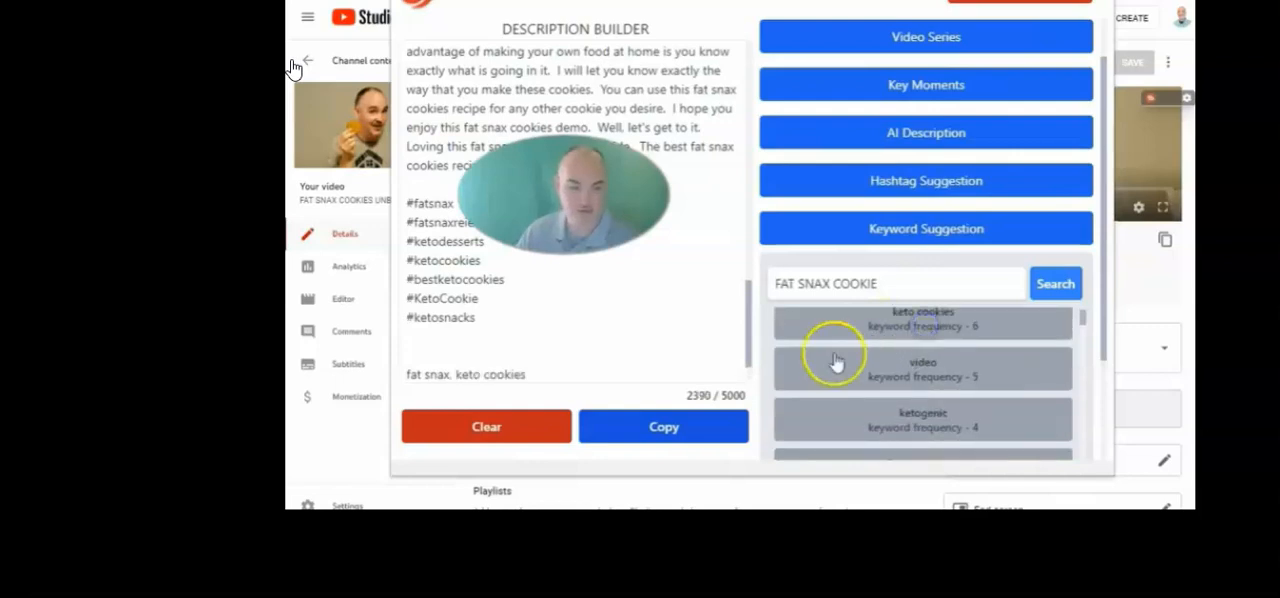
{"action": "left_click", "coordinate": [543, 374]}
{"action": "type", "text": ", keto cookies,fat snax review"}
{"action": "left_click", "coordinate": [930, 373]}
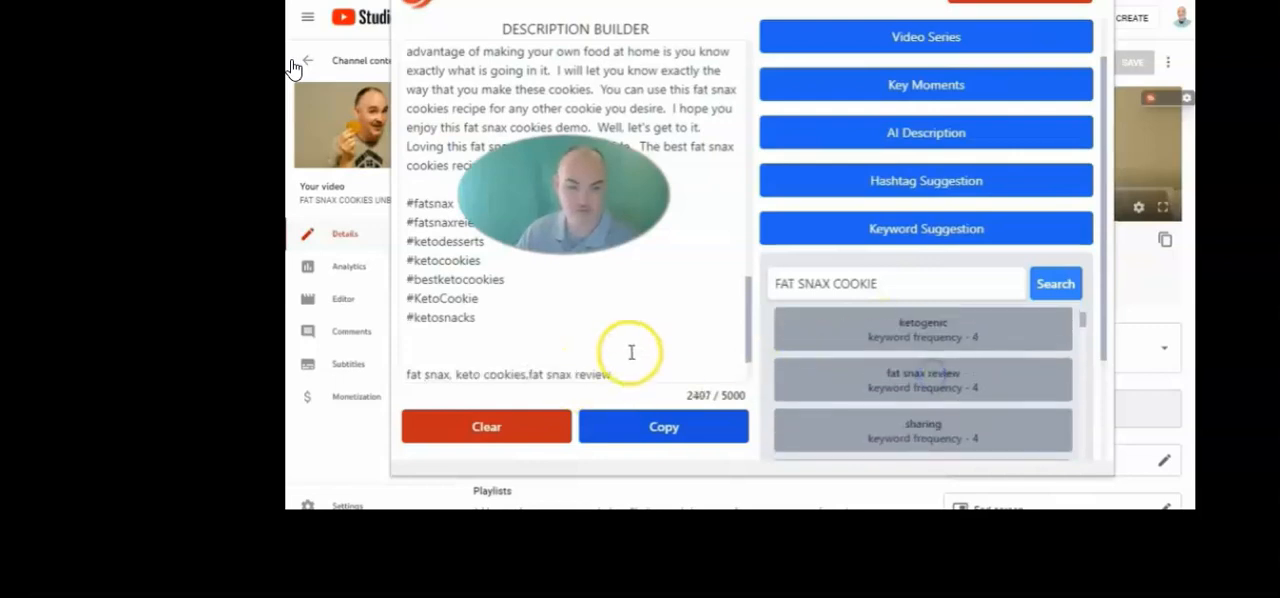
{"action": "left_click", "coordinate": [613, 372]}
{"action": "type", "text": ",fat snax review,"}
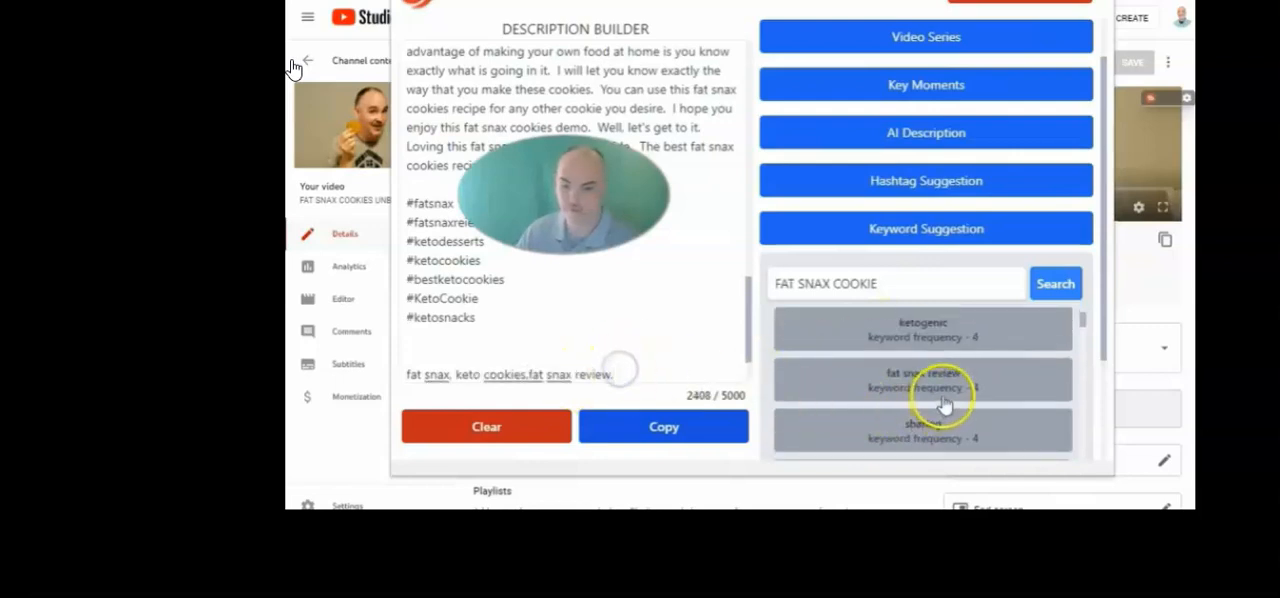
Append the suggested keywords keto cookie review, low carb cookies and keto snacks to the keyword line, separated by commas
{"action": "left_click", "coordinate": [930, 395]}
{"action": "left_click", "coordinate": [729, 374]}
{"action": "type", "text": ","}
{"action": "left_click", "coordinate": [923, 418]}
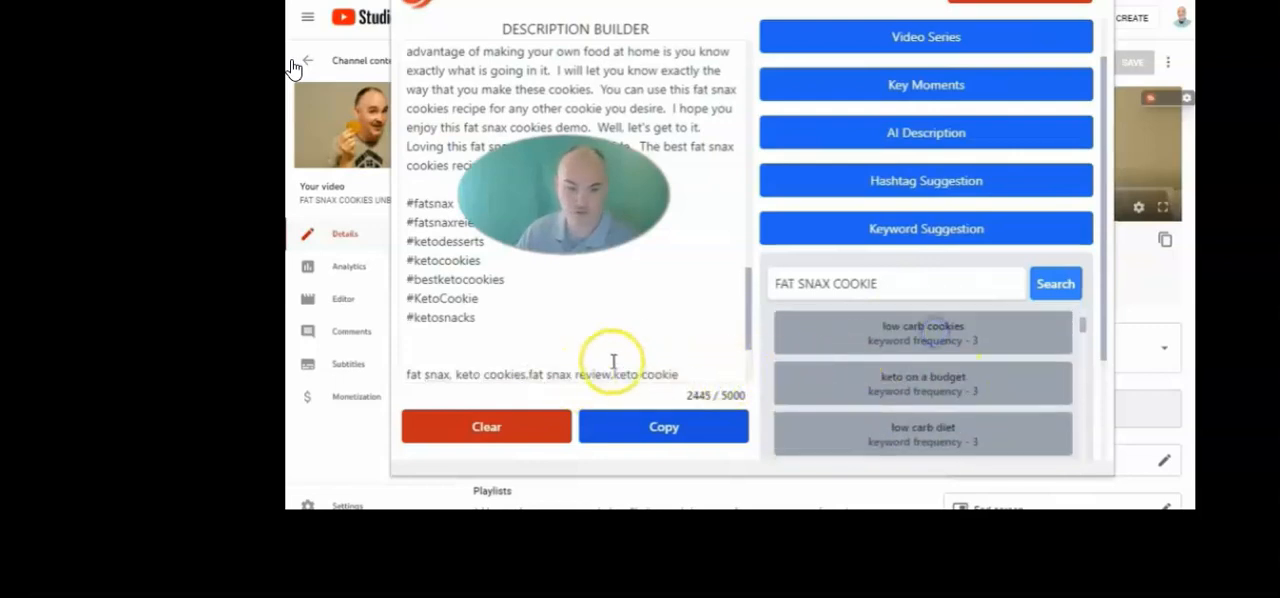
{"action": "left_click", "coordinate": [551, 304]}
{"action": "type", "text": ","}
{"action": "scroll", "coordinate": [934, 370], "scroll_direction": "down", "scroll_amount": 2}
{"action": "left_click", "coordinate": [934, 337]}
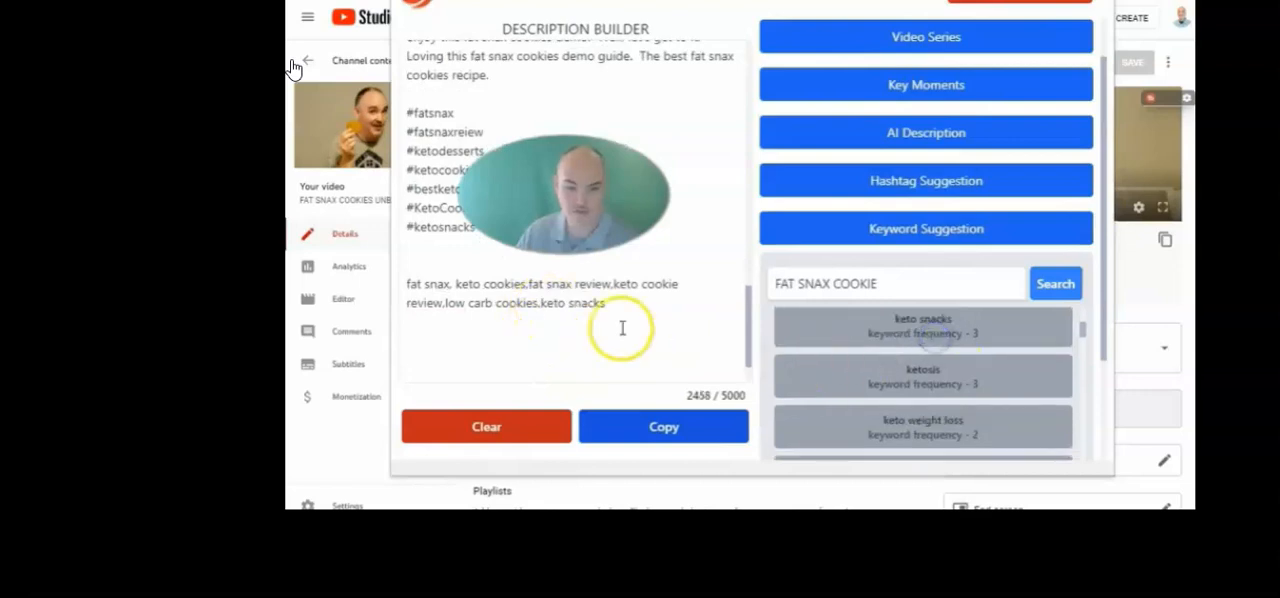
{"action": "left_click", "coordinate": [622, 327]}
{"action": "type", "text": ","}
Look through the keyword suggestions for FAT SNAX COOKIE and their keyword frequencies
{"action": "scroll", "coordinate": [909, 397], "scroll_direction": "down", "scroll_amount": 1}
{"action": "scroll", "coordinate": [960, 400], "scroll_direction": "up", "scroll_amount": 4}
{"action": "scroll", "coordinate": [965, 380], "scroll_direction": "up", "scroll_amount": 3}
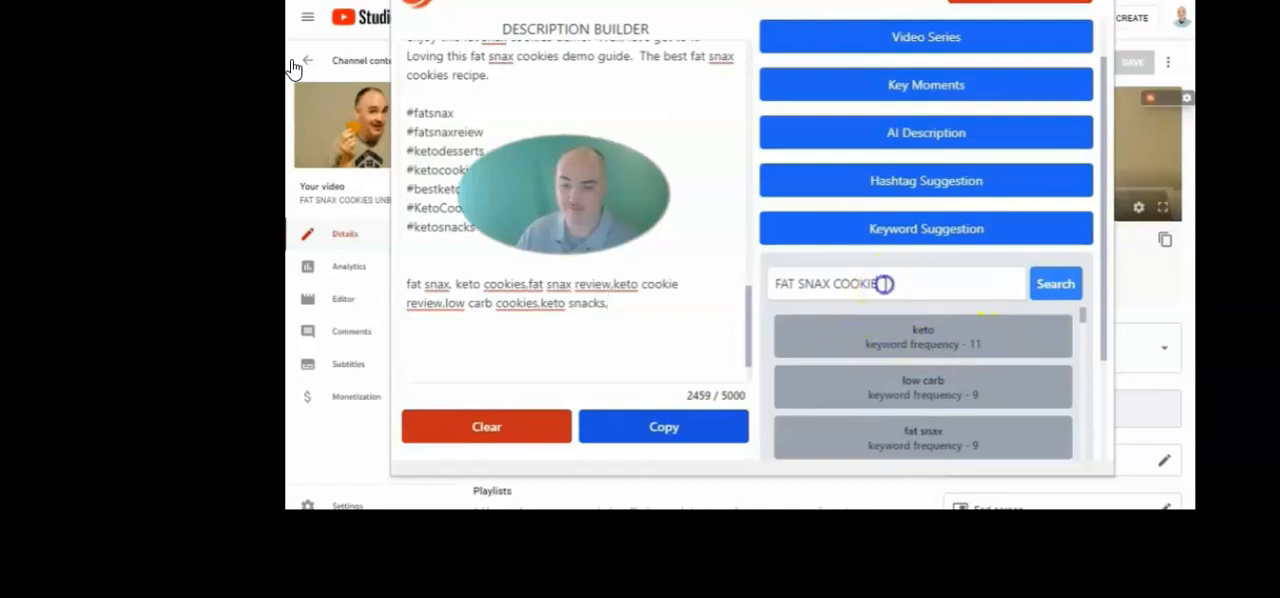
{"action": "left_click_drag", "start_coordinate": [883, 283], "coordinate": [774, 283]}
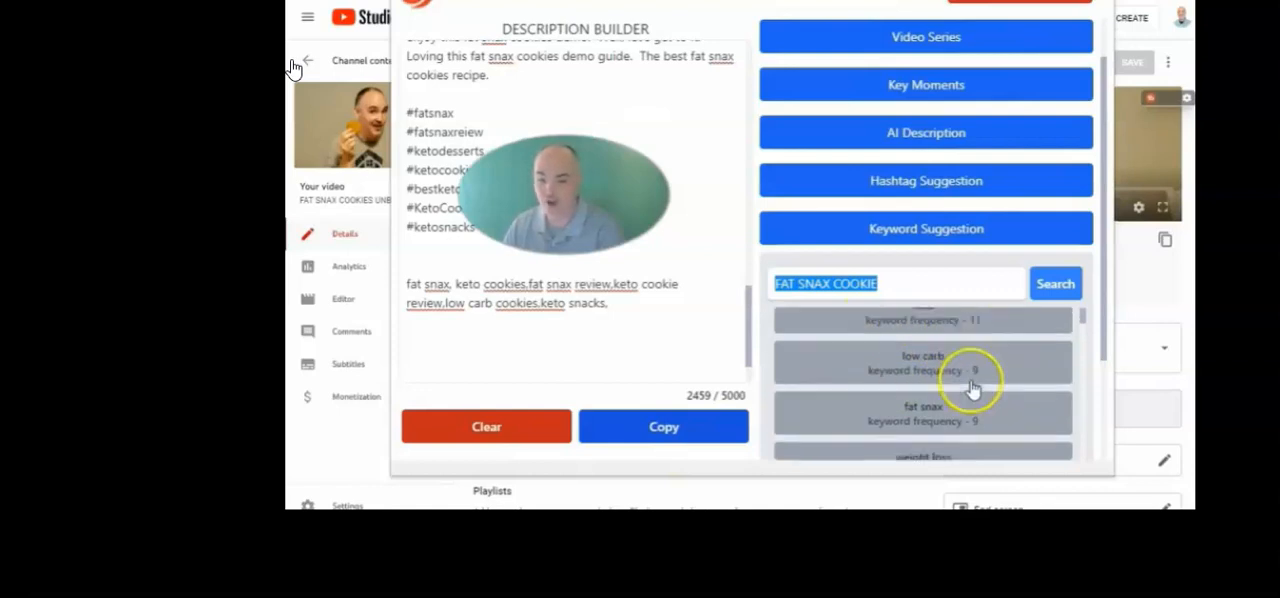
{"action": "scroll", "coordinate": [968, 374], "scroll_direction": "down", "scroll_amount": 2}
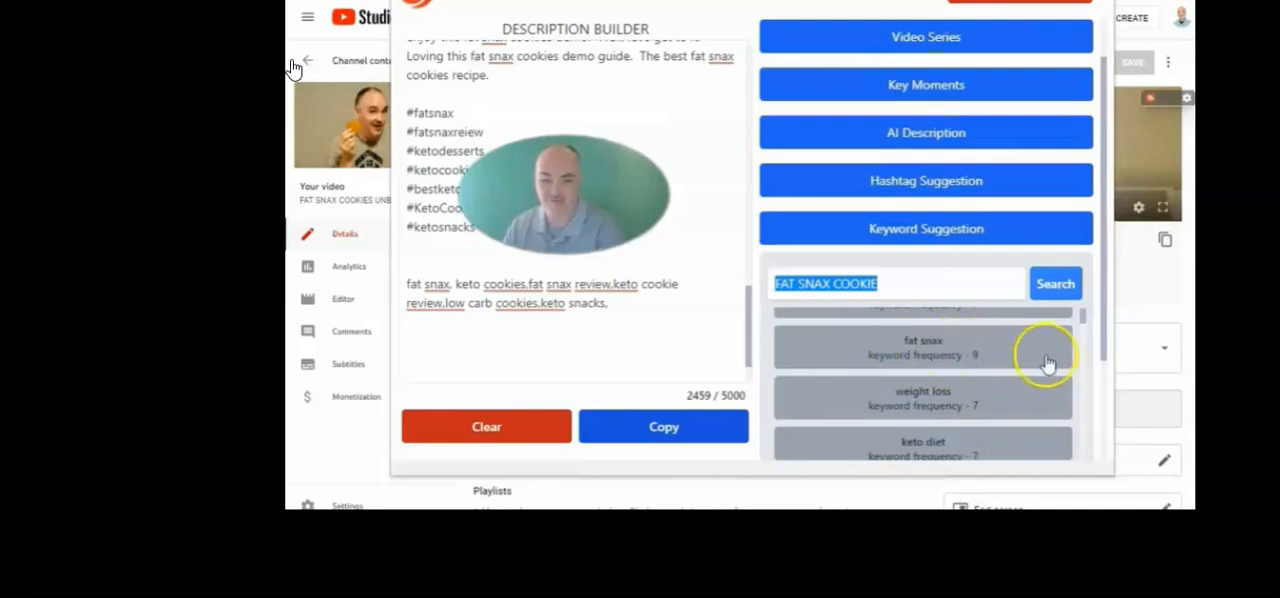
{"action": "scroll", "coordinate": [1040, 372], "scroll_direction": "down", "scroll_amount": 3}
{"action": "scroll", "coordinate": [997, 380], "scroll_direction": "down", "scroll_amount": 2}
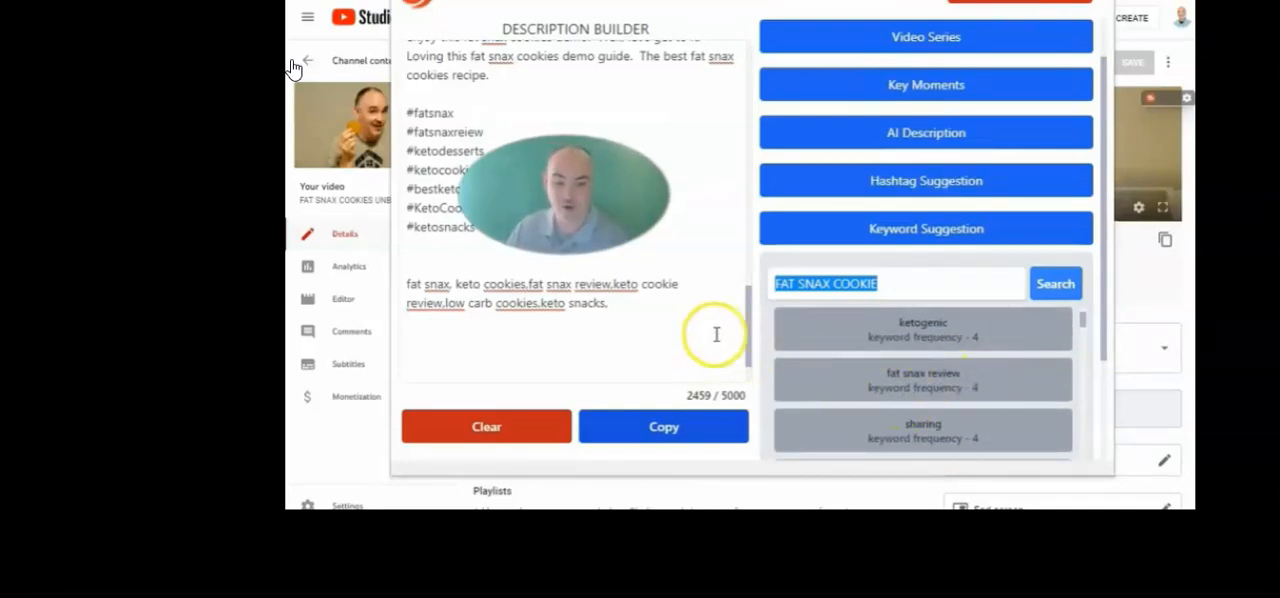
Append the suggested keywords best keto cookies and keto cookie to the keyword line, separated by commas
{"action": "scroll", "coordinate": [890, 395], "scroll_direction": "down", "scroll_amount": 3}
{"action": "left_click", "coordinate": [883, 400]}
{"action": "left_click", "coordinate": [707, 310]}
{"action": "type", "text": ","}
{"action": "scroll", "coordinate": [937, 345], "scroll_direction": "down", "scroll_amount": 2}
{"action": "left_click", "coordinate": [937, 319]}
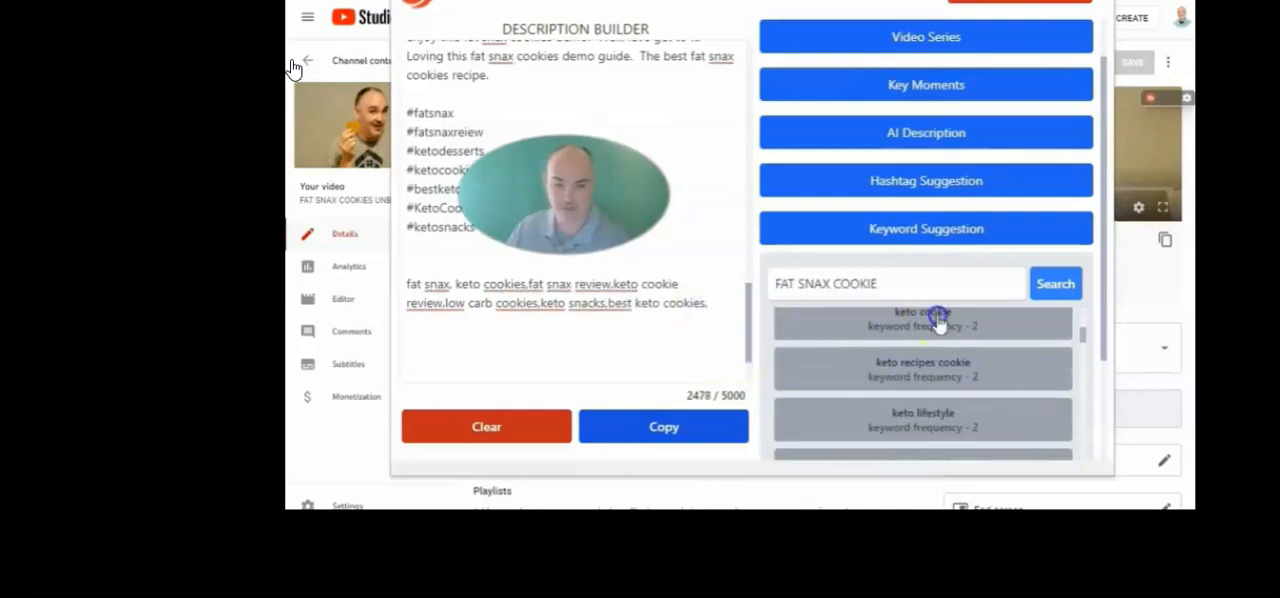
{"action": "left_click", "coordinate": [485, 322]}
{"action": "type", "text": ","}
Append the suggested keywords fat snax cookies and fat snax cookie review to the keyword line, separated by commas
{"action": "scroll", "coordinate": [925, 400], "scroll_direction": "down", "scroll_amount": 2}
{"action": "left_click", "coordinate": [930, 425]}
{"action": "left_click", "coordinate": [600, 330]}
{"action": "type", "text": ",fat snax cookies"}
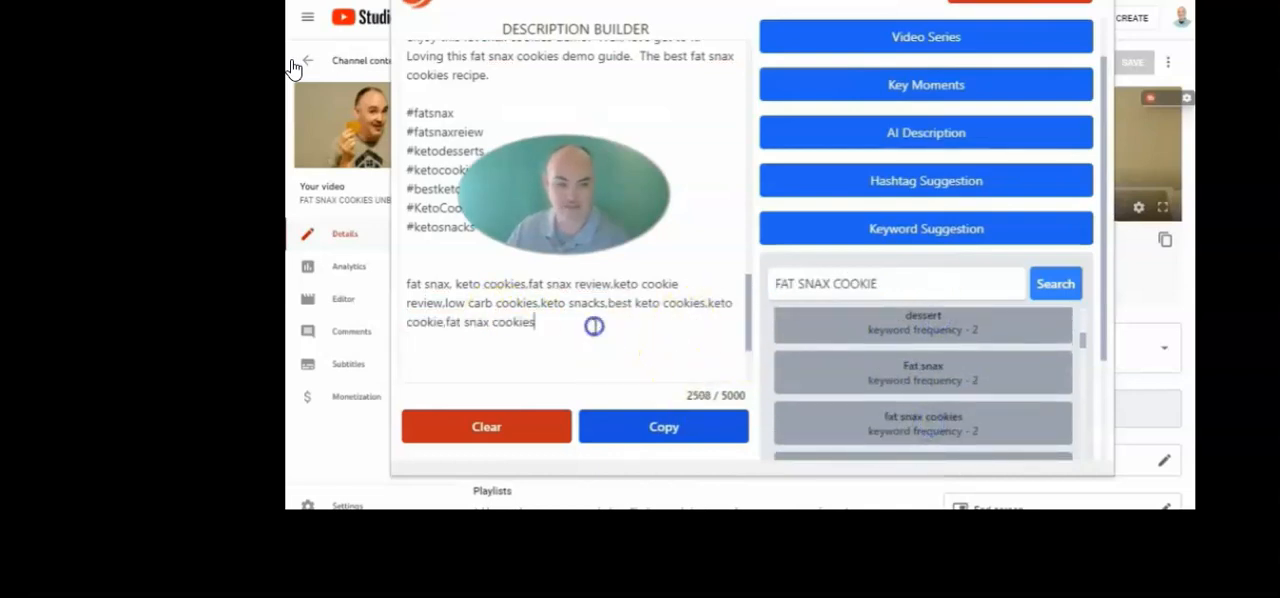
{"action": "scroll", "coordinate": [903, 380], "scroll_direction": "down", "scroll_amount": 2}
{"action": "left_click", "coordinate": [903, 374]}
{"action": "left_click", "coordinate": [675, 322]}
{"action": "type", "text": ",fat snax cookie review,"}
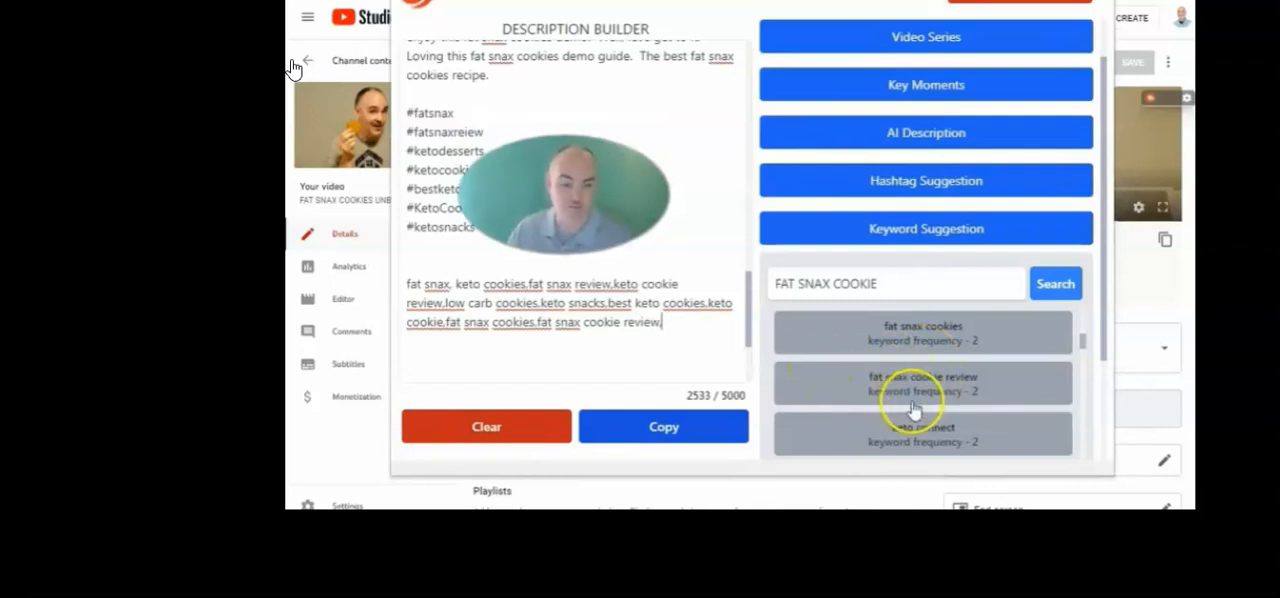
Append low carb desserts, low carb snacks, best keto cookie and keto chewy cookies to the keyword line, separated by commas, and highlight the whole list
{"action": "scroll", "coordinate": [1012, 388], "scroll_direction": "down", "scroll_amount": 2}
{"action": "scroll", "coordinate": [1012, 388], "scroll_direction": "down", "scroll_amount": 2}
{"action": "left_click", "coordinate": [894, 354]}
{"action": "scroll", "coordinate": [952, 375], "scroll_direction": "down", "scroll_amount": 1}
{"action": "left_click", "coordinate": [926, 311]}
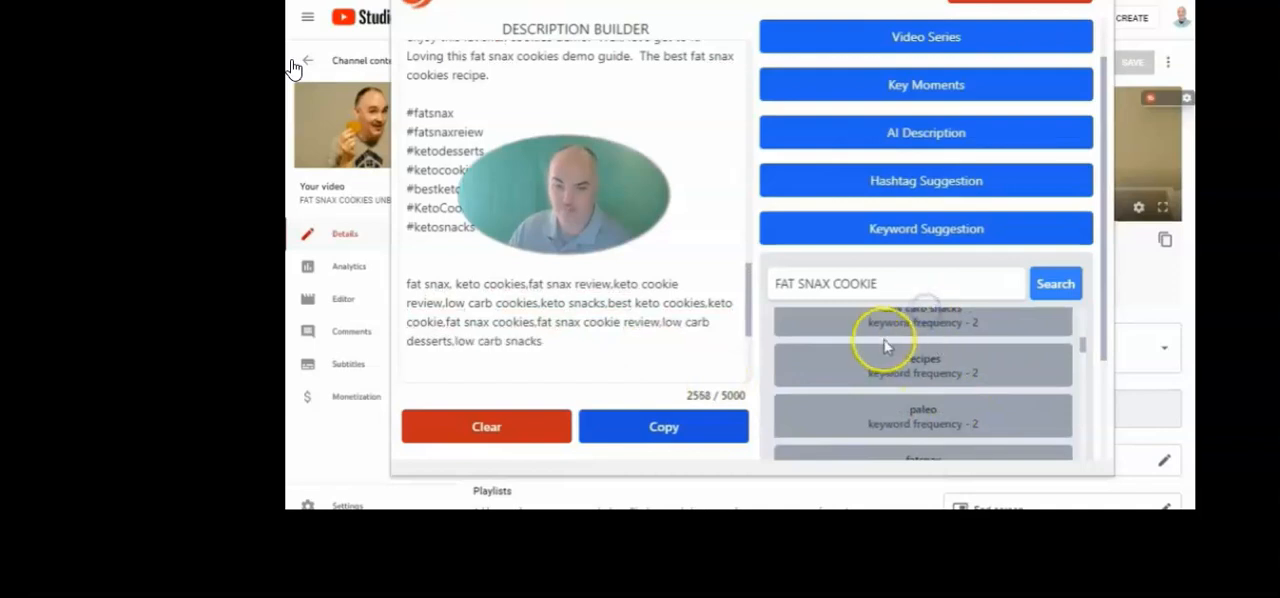
{"action": "scroll", "coordinate": [888, 350], "scroll_direction": "down", "scroll_amount": 4}
{"action": "left_click", "coordinate": [934, 410]}
{"action": "scroll", "coordinate": [930, 372], "scroll_direction": "down", "scroll_amount": 3}
{"action": "left_click", "coordinate": [900, 331]}
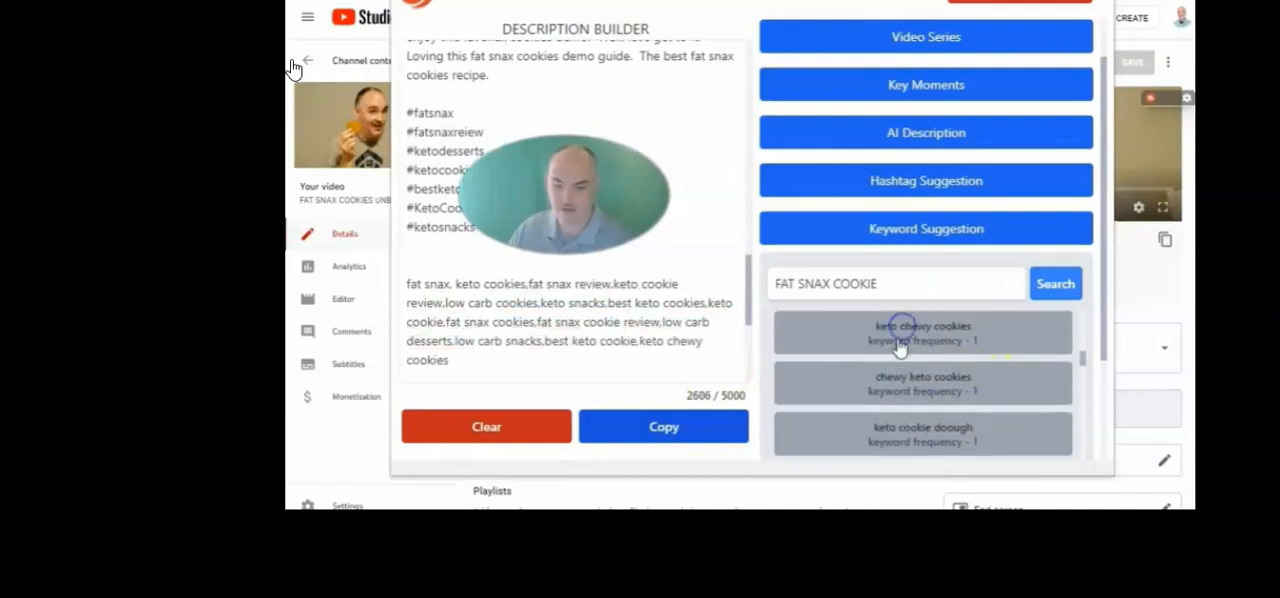
{"action": "left_click_drag", "start_coordinate": [463, 360], "coordinate": [403, 283]}
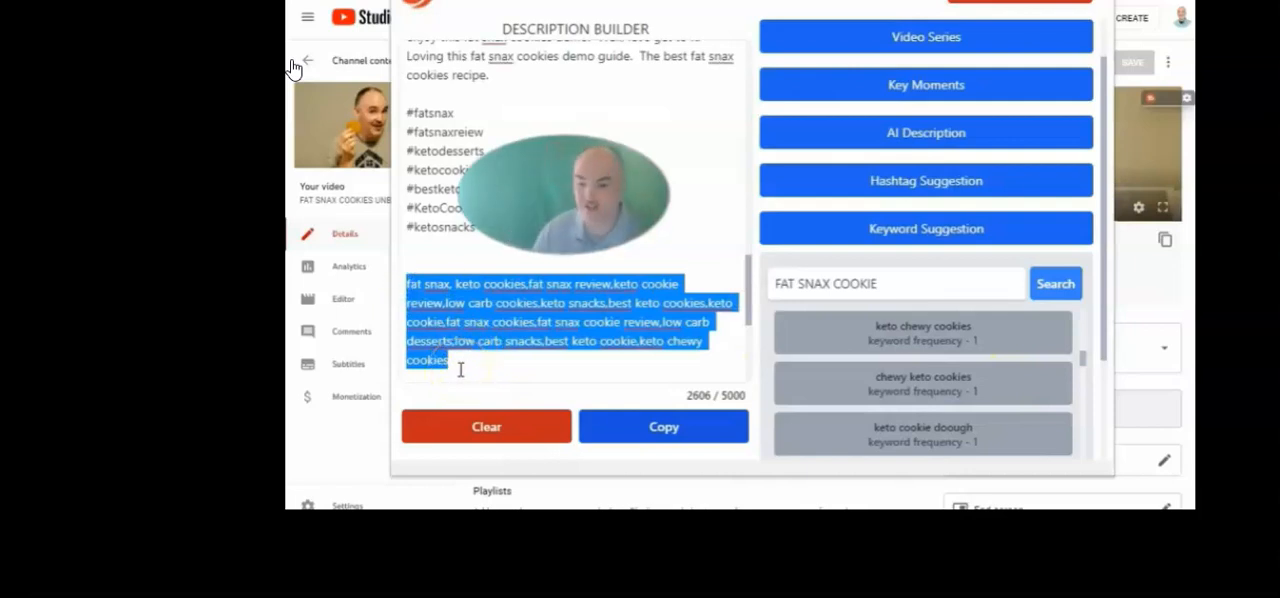
{"action": "scroll", "coordinate": [986, 249], "scroll_direction": "down", "scroll_amount": 5}
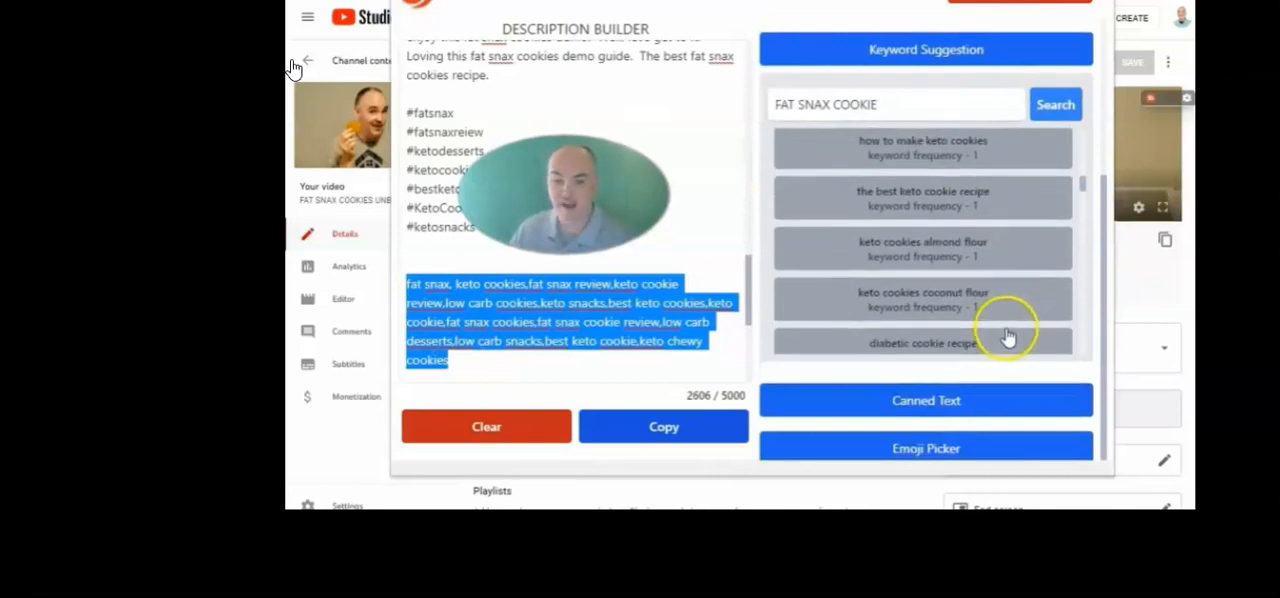
Add blank lines below the keyword list and an extra blank line between the hashtags and the keywords
{"action": "left_click", "coordinate": [477, 366]}
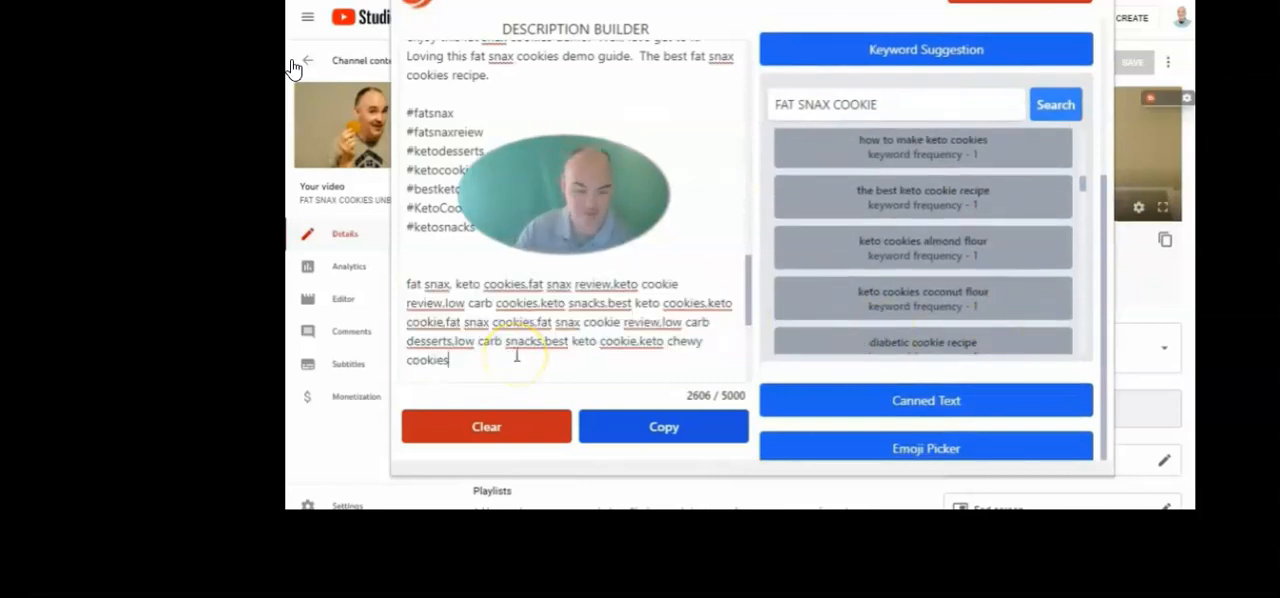
{"action": "key", "text": "Return"}
{"action": "key", "text": "Return"}
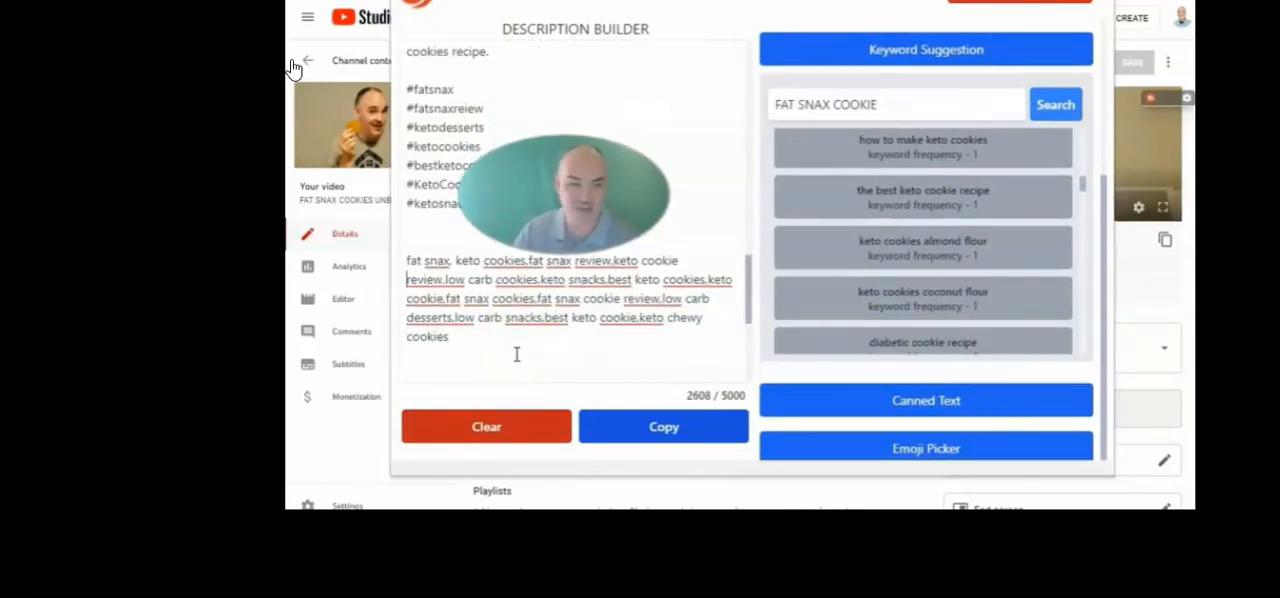
{"action": "scroll", "coordinate": [517, 354], "scroll_direction": "down", "scroll_amount": 2}
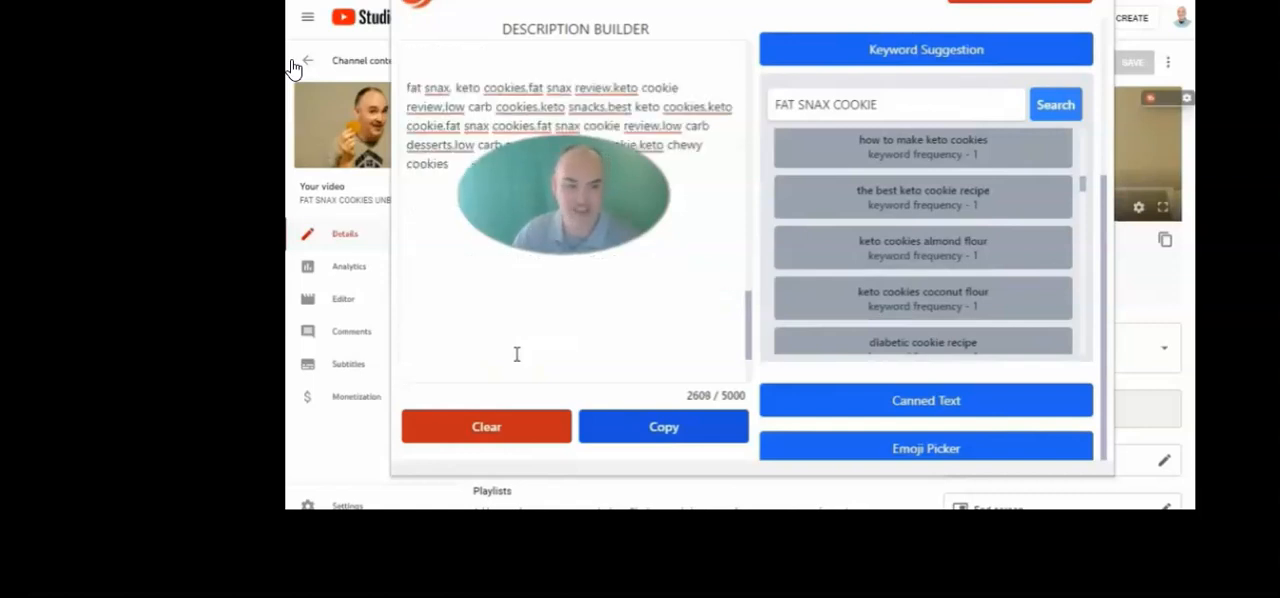
{"action": "scroll", "coordinate": [586, 257], "scroll_direction": "up", "scroll_amount": 2}
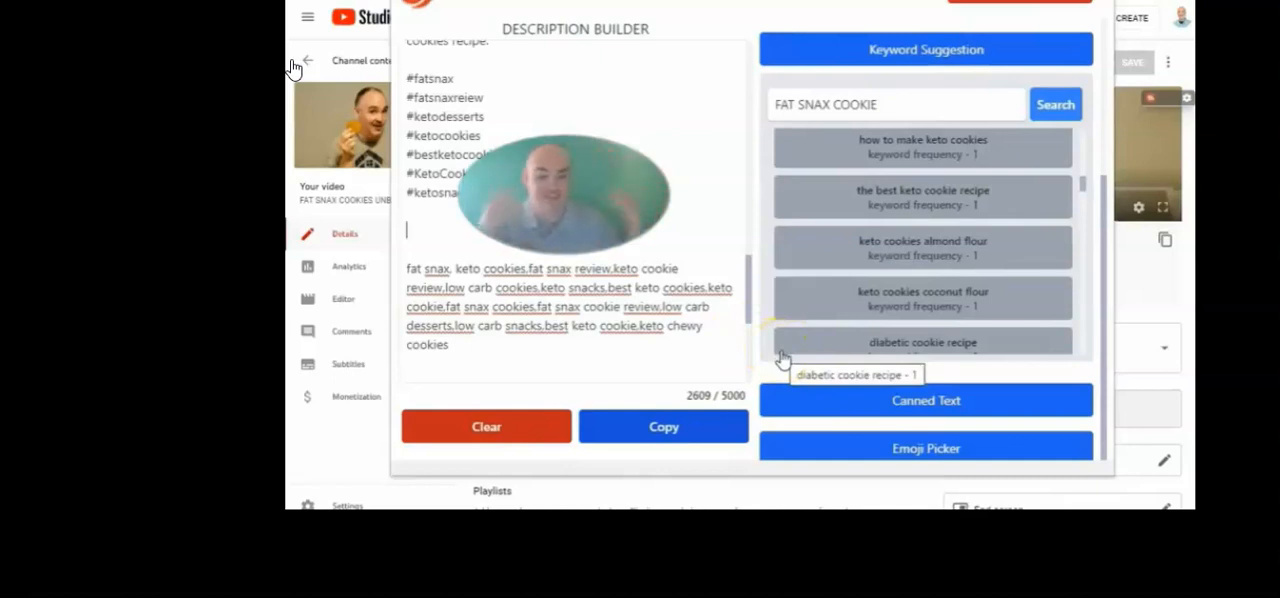
Insert the DISCOUNT YT COURSE canned text below the keyword list and highlight the inserted offer
{"action": "scroll", "coordinate": [935, 335], "scroll_direction": "down", "scroll_amount": 5}
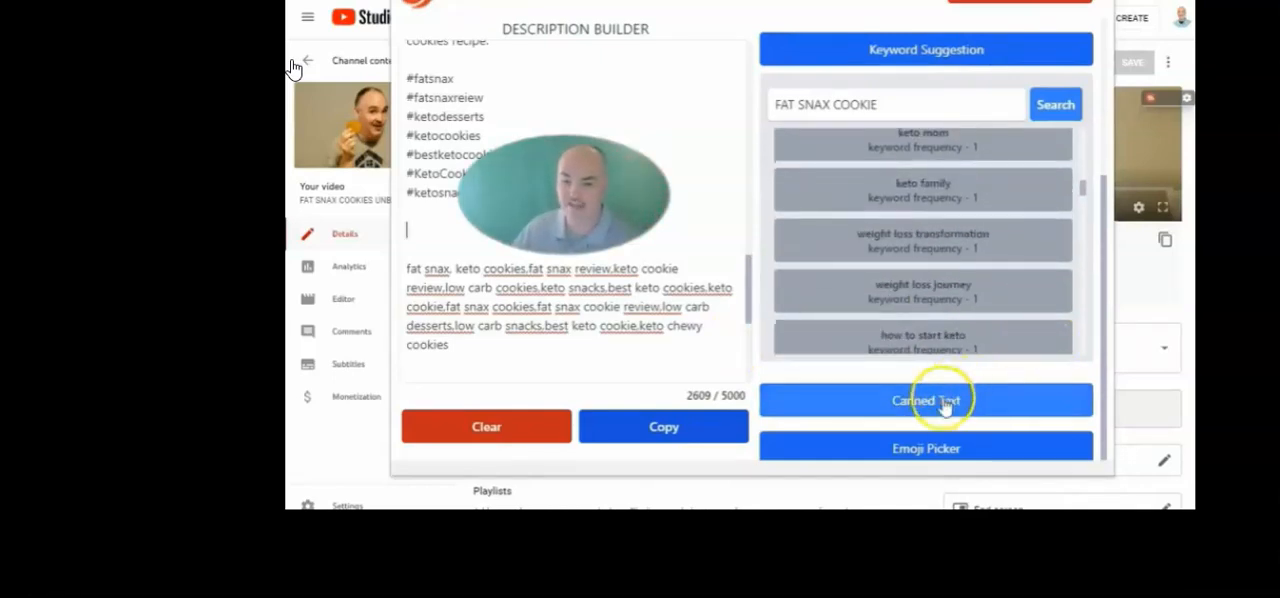
{"action": "left_click", "coordinate": [943, 402]}
{"action": "scroll", "coordinate": [860, 280], "scroll_direction": "down", "scroll_amount": 2}
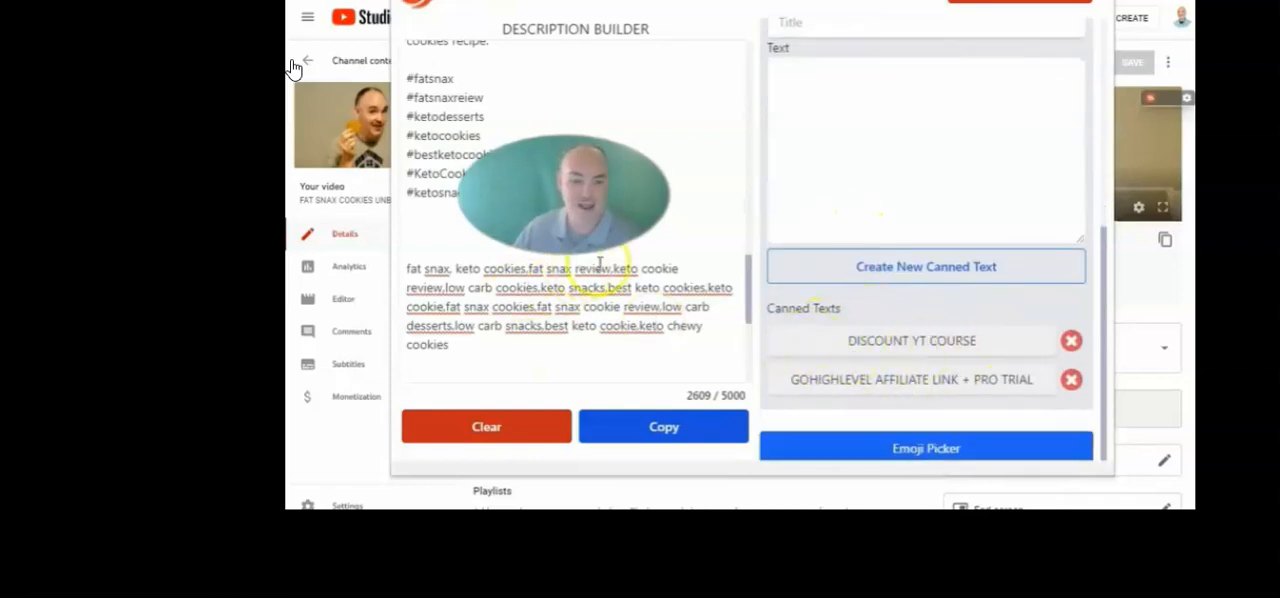
{"action": "scroll", "coordinate": [600, 262], "scroll_direction": "down", "scroll_amount": 2}
{"action": "left_click", "coordinate": [466, 283]}
{"action": "left_click", "coordinate": [866, 340]}
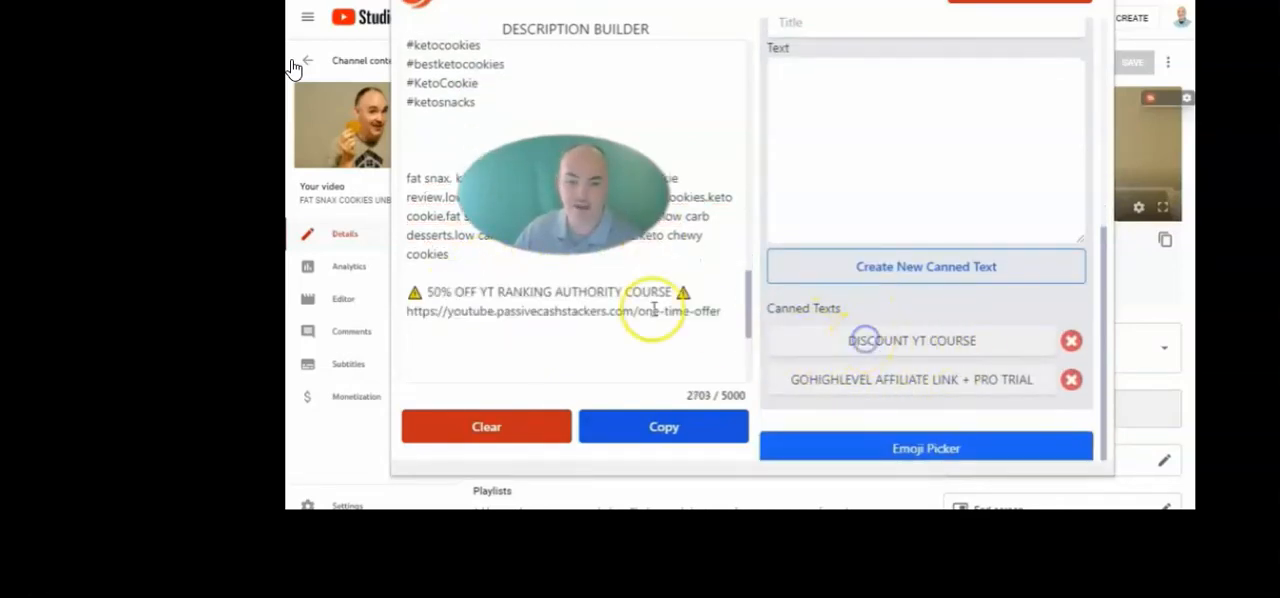
{"action": "left_click_drag", "start_coordinate": [490, 325], "coordinate": [383, 288]}
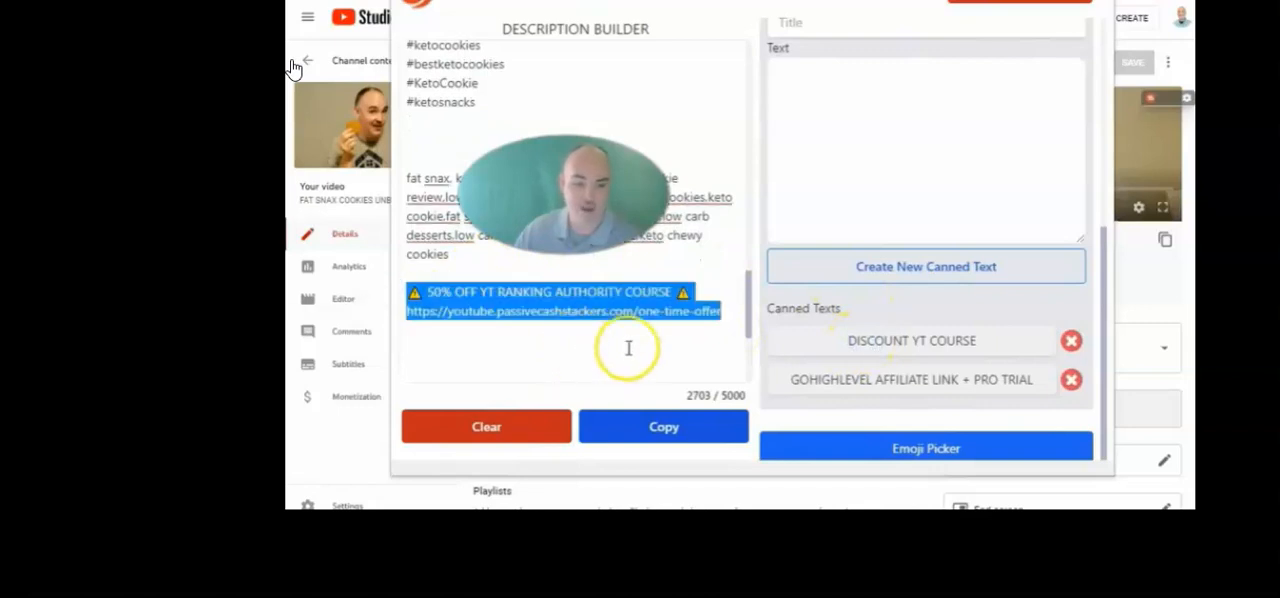
Create a new canned text titled Affiliate disclaimer, with the copied FTC affiliate disclaimer as its text
{"action": "scroll", "coordinate": [860, 340], "scroll_direction": "up", "scroll_amount": 2}
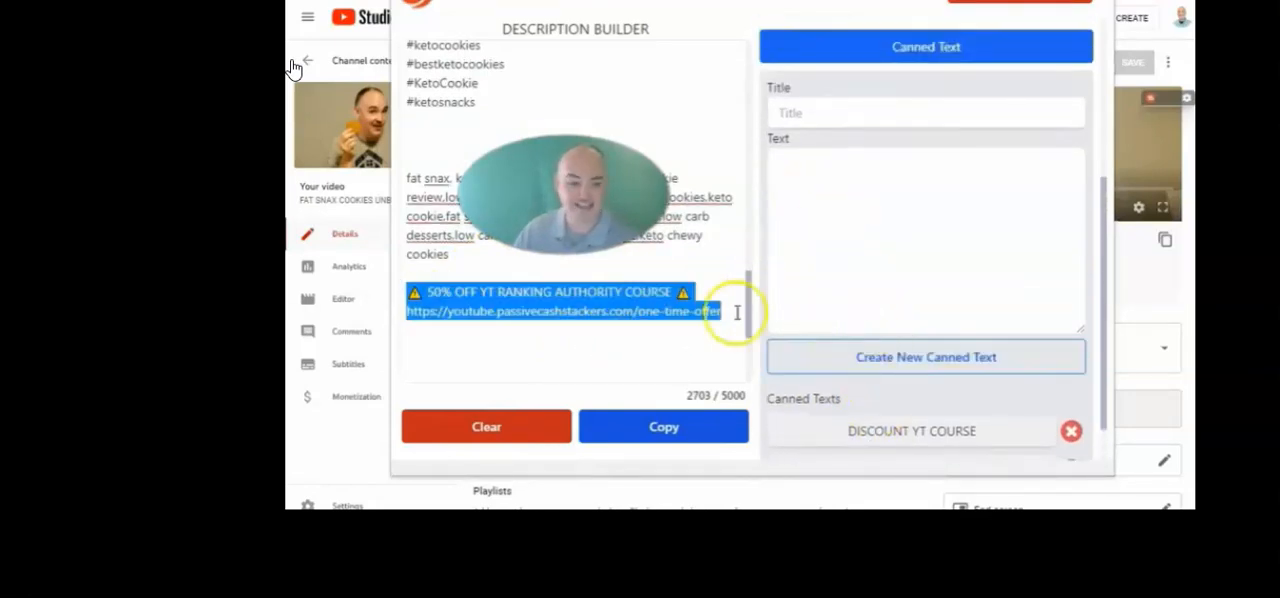
{"action": "left_click", "coordinate": [820, 164]}
{"action": "key", "text": "ctrl+v"}
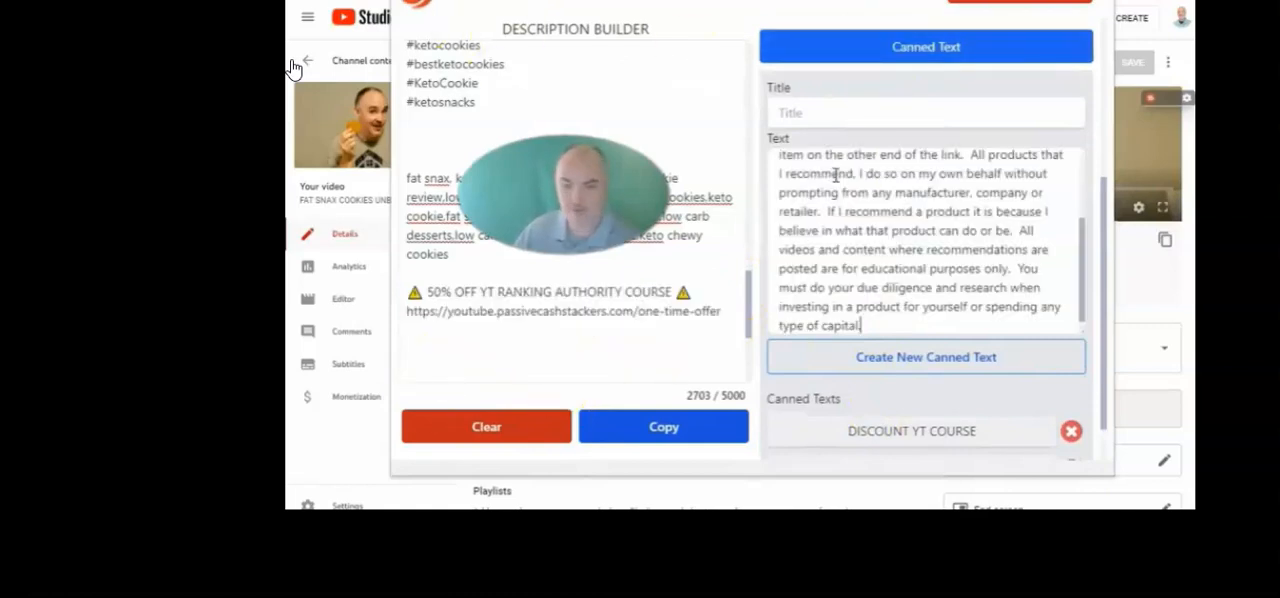
{"action": "scroll", "coordinate": [888, 252], "scroll_direction": "up", "scroll_amount": 6}
{"action": "scroll", "coordinate": [888, 252], "scroll_direction": "down", "scroll_amount": 2}
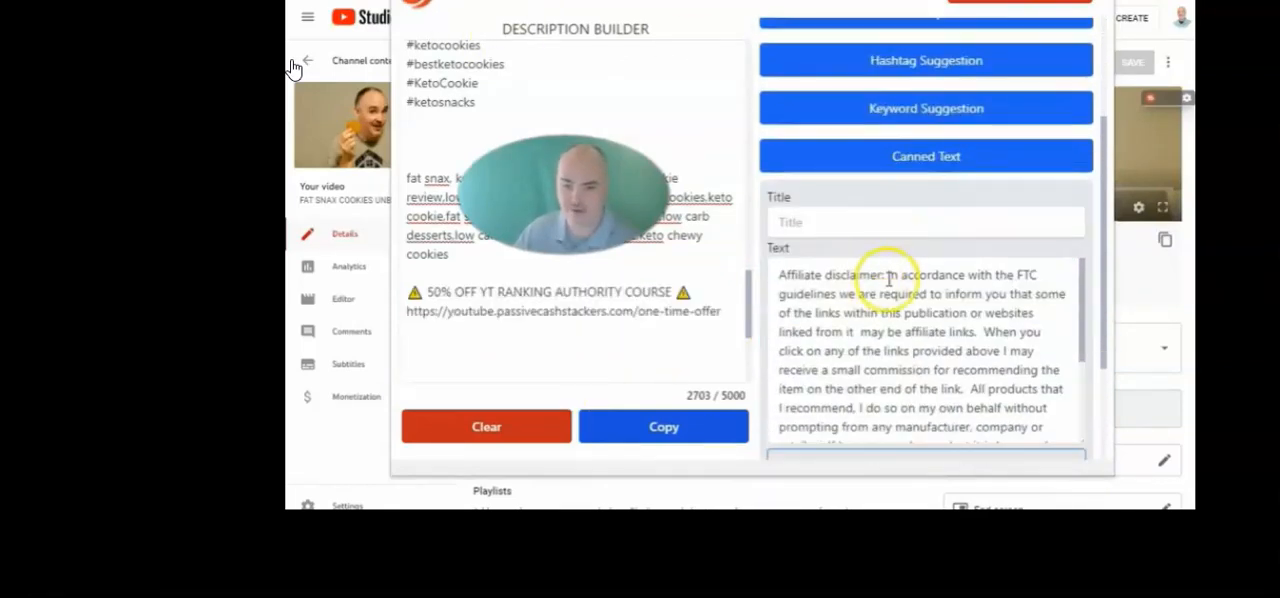
{"action": "left_click_drag", "start_coordinate": [884, 273], "coordinate": [802, 275]}
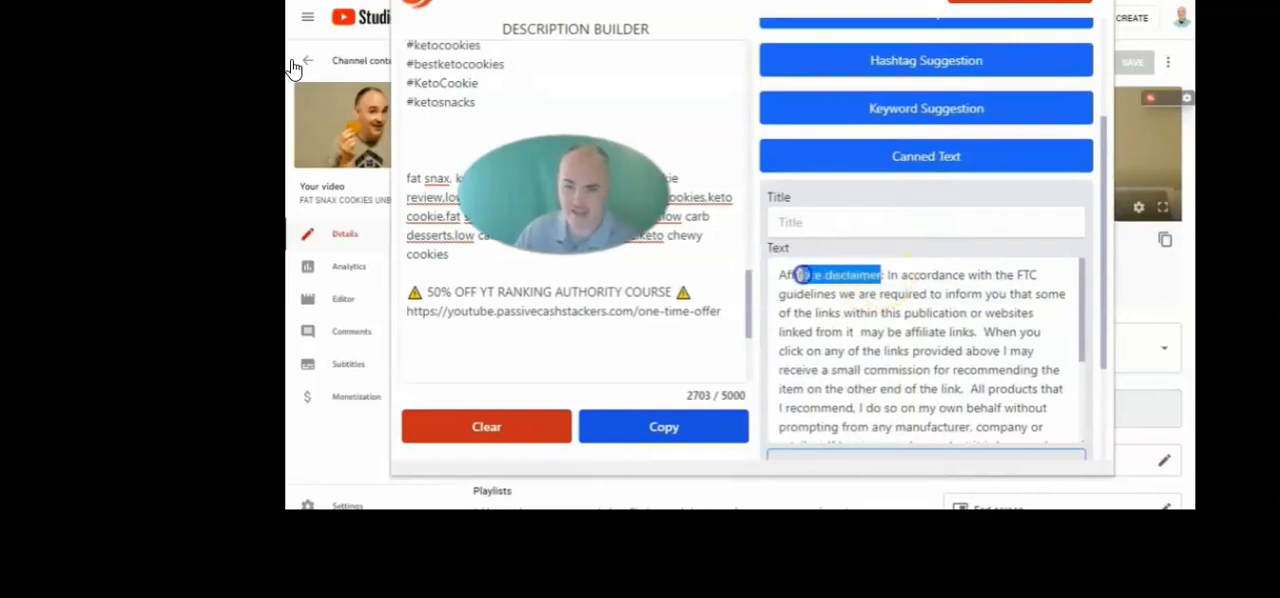
{"action": "left_click", "coordinate": [804, 222]}
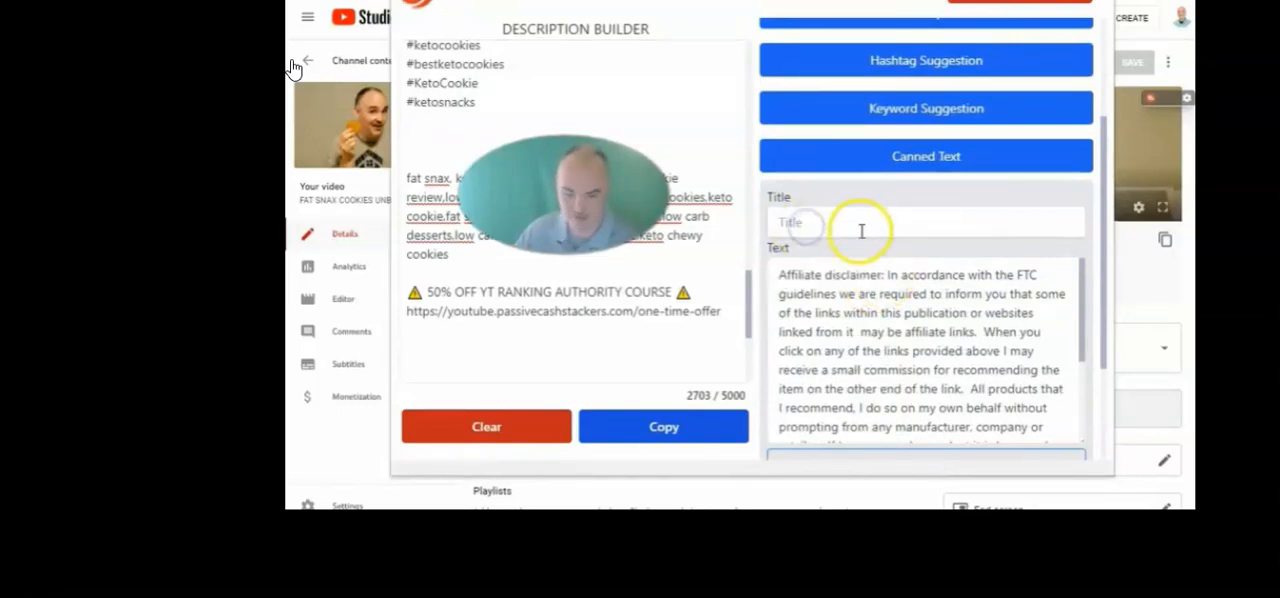
{"action": "scroll", "coordinate": [878, 200], "scroll_direction": "down", "scroll_amount": 3}
{"action": "left_click", "coordinate": [985, 286]}
{"action": "scroll", "coordinate": [943, 225], "scroll_direction": "down", "scroll_amount": 3}
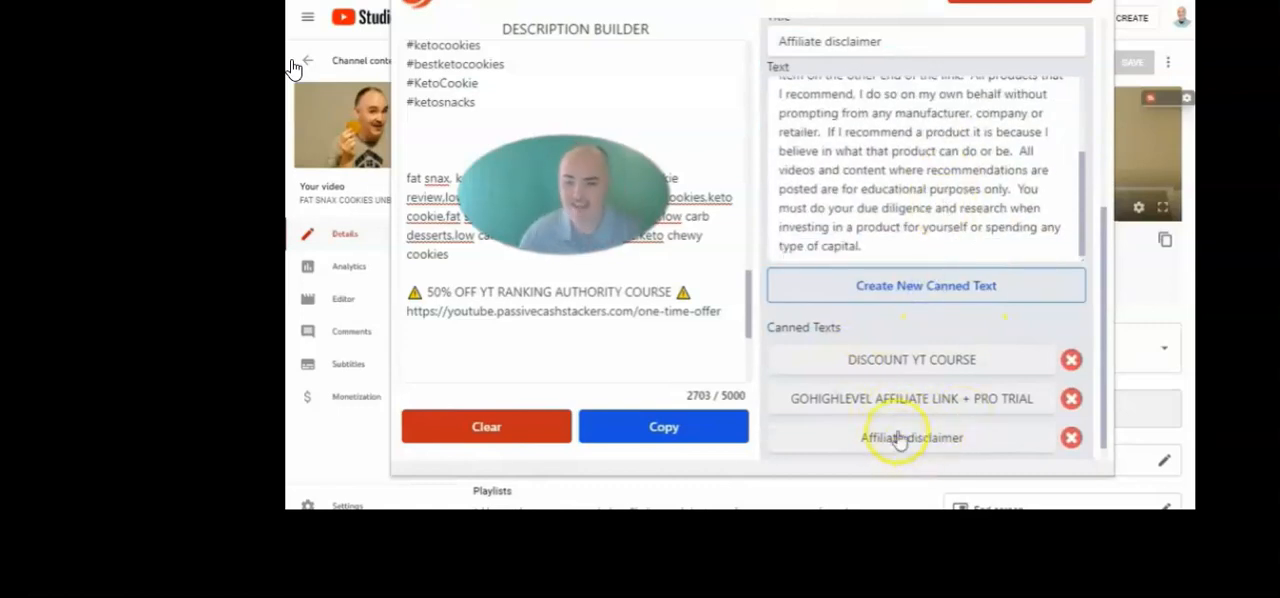
Insert the Affiliate disclaimer canned text below the course offer link in the description
{"action": "left_click", "coordinate": [675, 359]}
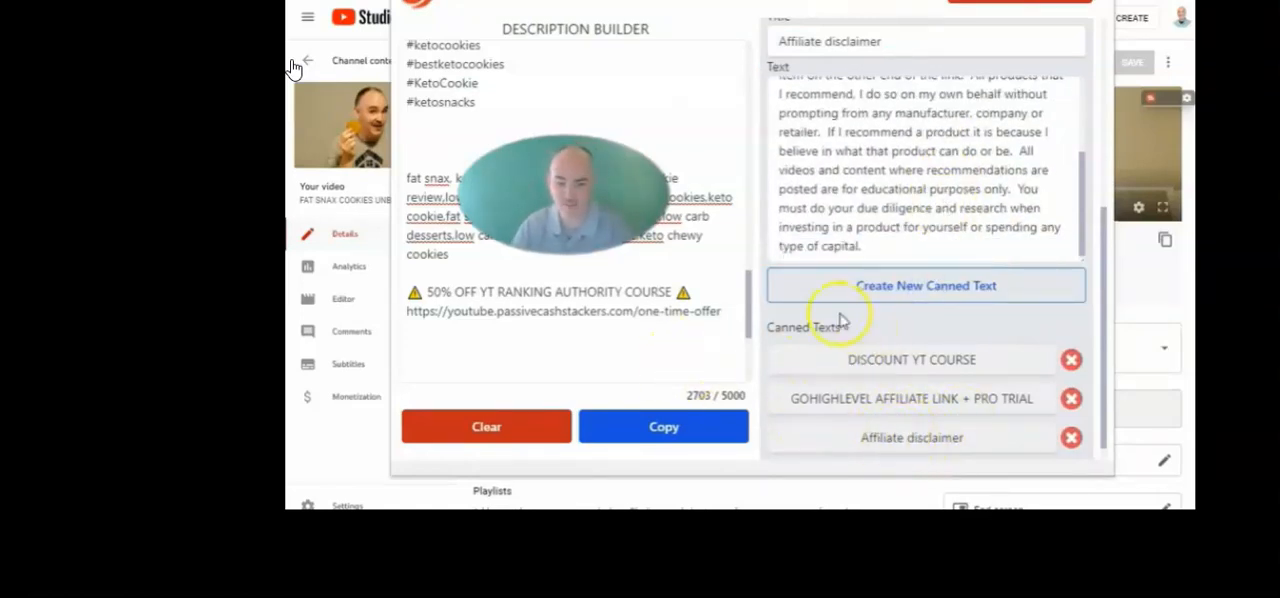
{"action": "scroll", "coordinate": [840, 320], "scroll_direction": "down", "scroll_amount": 1}
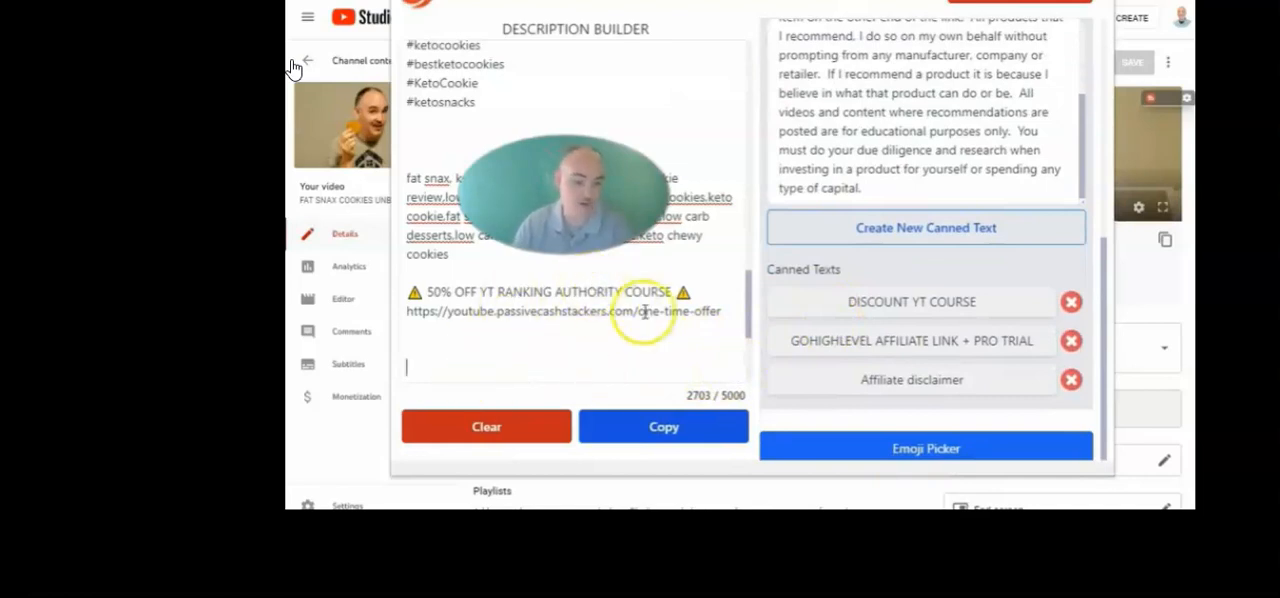
{"action": "left_click", "coordinate": [889, 380]}
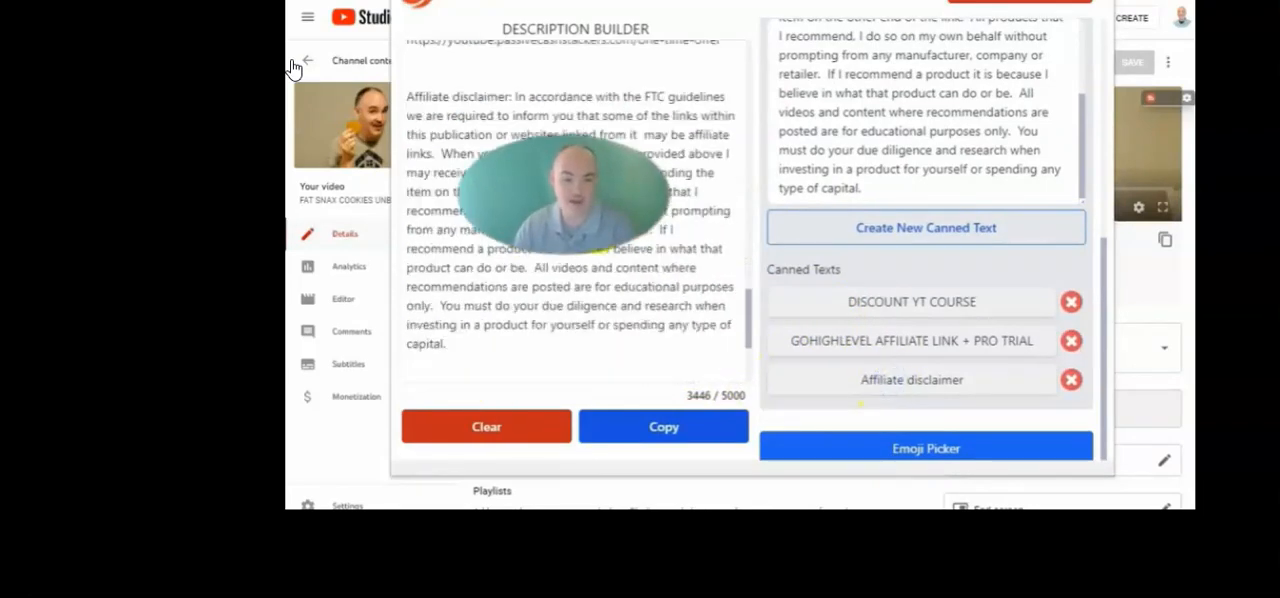
Put the Affiliate disclaimer heading on its own line and remove the leading space before the disclaimer's body text
{"action": "left_click_drag", "start_coordinate": [512, 98], "coordinate": [399, 105]}
{"action": "left_click", "coordinate": [507, 98]}
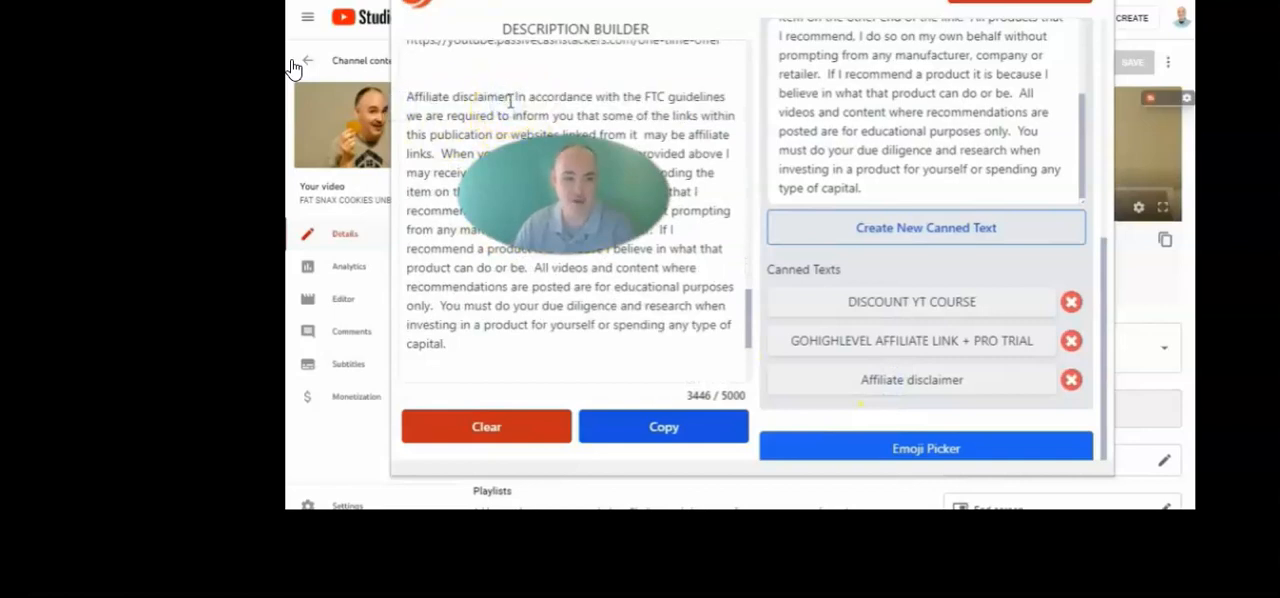
{"action": "key", "text": "Return"}
{"action": "scroll", "coordinate": [571, 97], "scroll_direction": "up", "scroll_amount": 3}
{"action": "scroll", "coordinate": [571, 100], "scroll_direction": "down", "scroll_amount": 1}
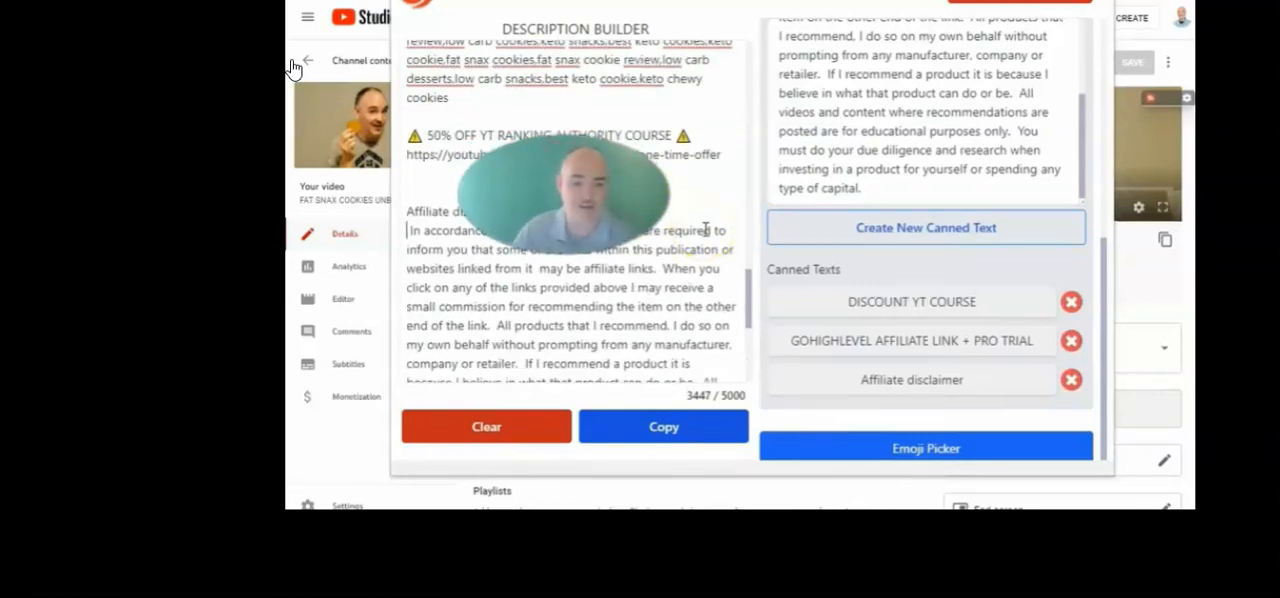
{"action": "key", "text": "Delete"}
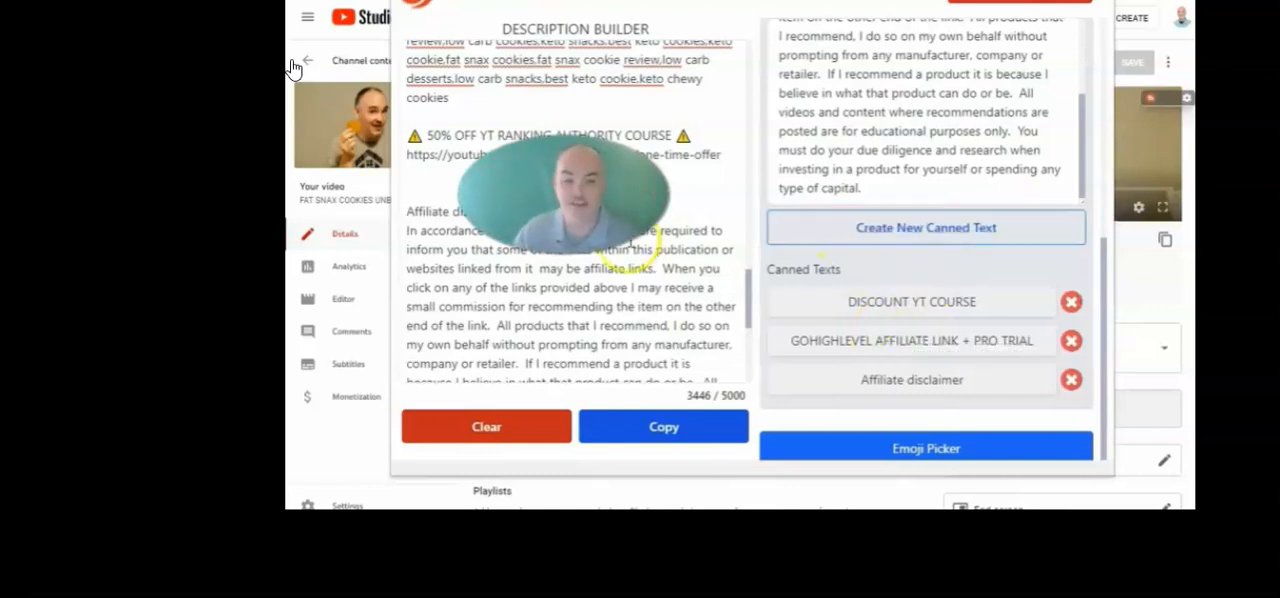
Start a new canned text with the copied LETS GET SOCIAL block of contact and social media links
{"action": "scroll", "coordinate": [575, 250], "scroll_direction": "up", "scroll_amount": 8}
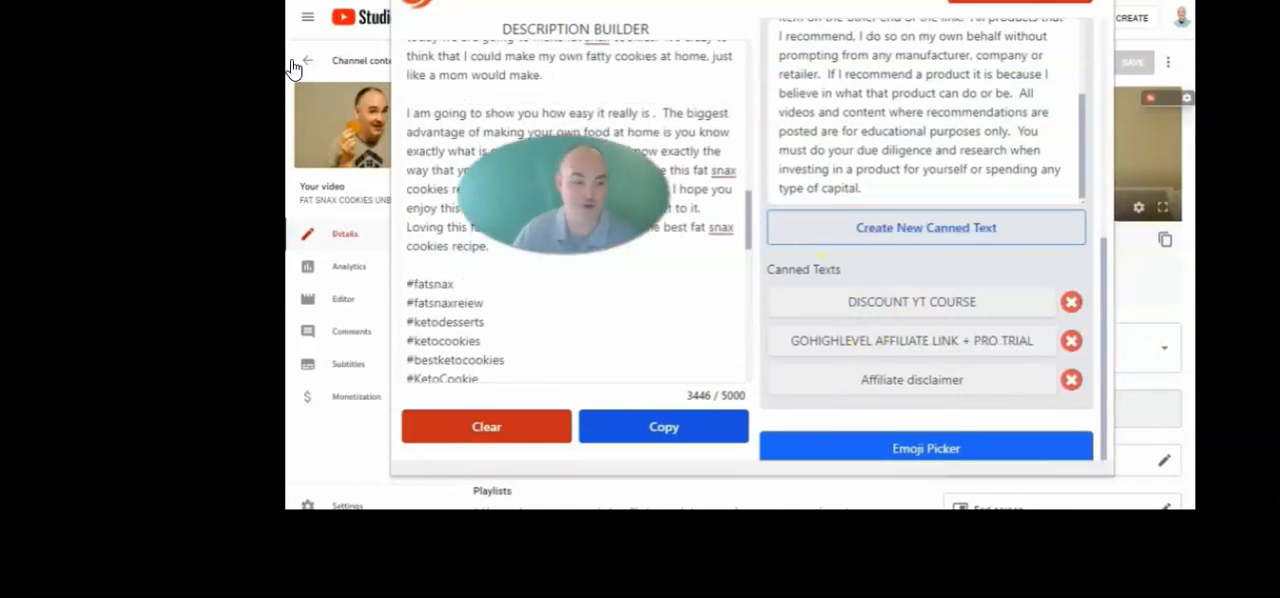
{"action": "left_click", "coordinate": [821, 238]}
{"action": "left_click", "coordinate": [834, 181]}
{"action": "key", "text": "ctrl+v"}
{"action": "scroll", "coordinate": [808, 249], "scroll_direction": "up", "scroll_amount": 5}
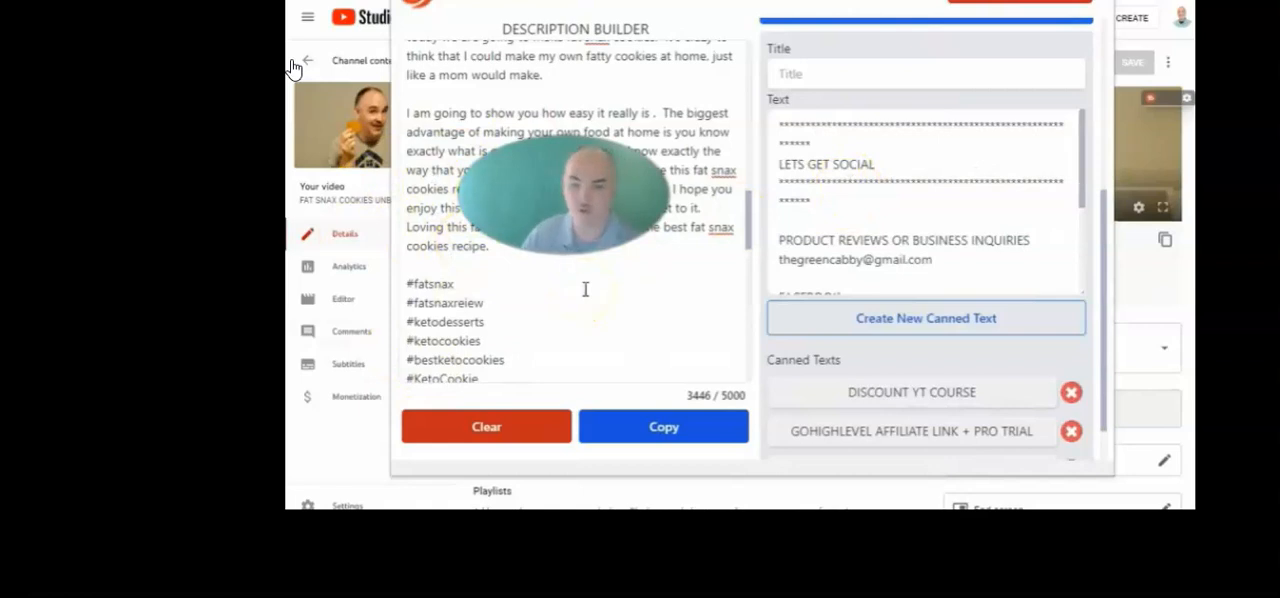
Shorten both asterisk divider rows to one line each, title the canned text GC SOCIAL LINKS and save it
{"action": "left_click_drag", "start_coordinate": [819, 143], "coordinate": [778, 143]}
{"action": "key", "text": "BackSpace"}
{"action": "left_click_drag", "start_coordinate": [809, 181], "coordinate": [778, 181]}
{"action": "key", "text": "BackSpace"}
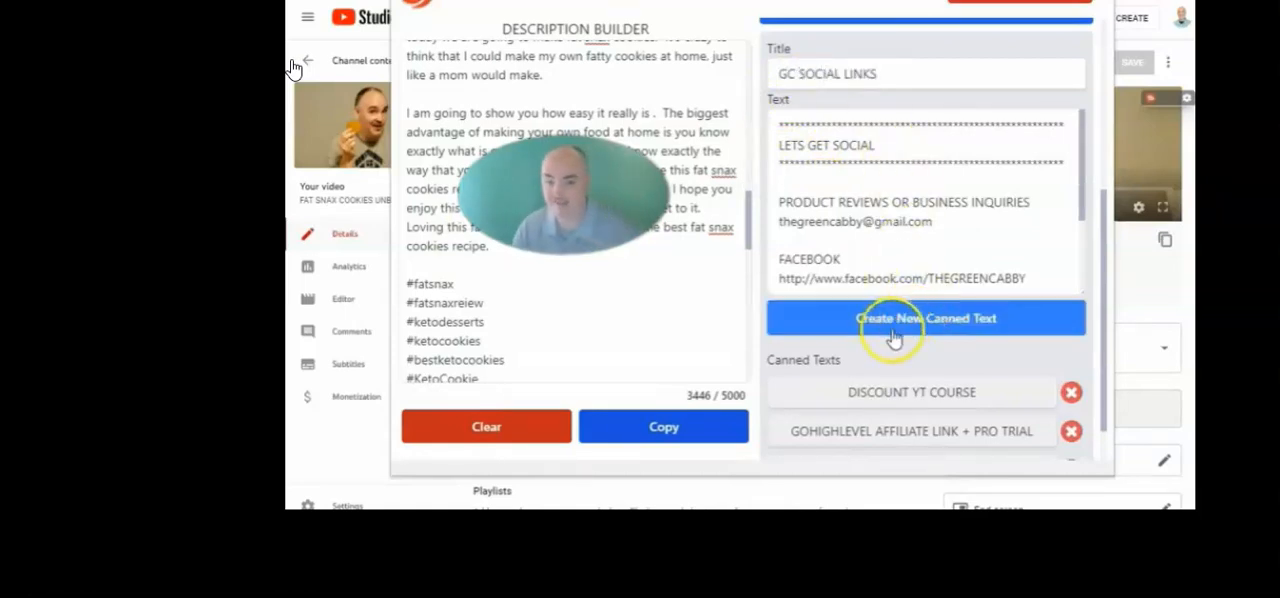
Insert the GC SOCIAL LINKS canned text directly below the key moments in the description and review the inserted block
{"action": "scroll", "coordinate": [604, 240], "scroll_direction": "down", "scroll_amount": 3}
{"action": "scroll", "coordinate": [608, 238], "scroll_direction": "down", "scroll_amount": 1}
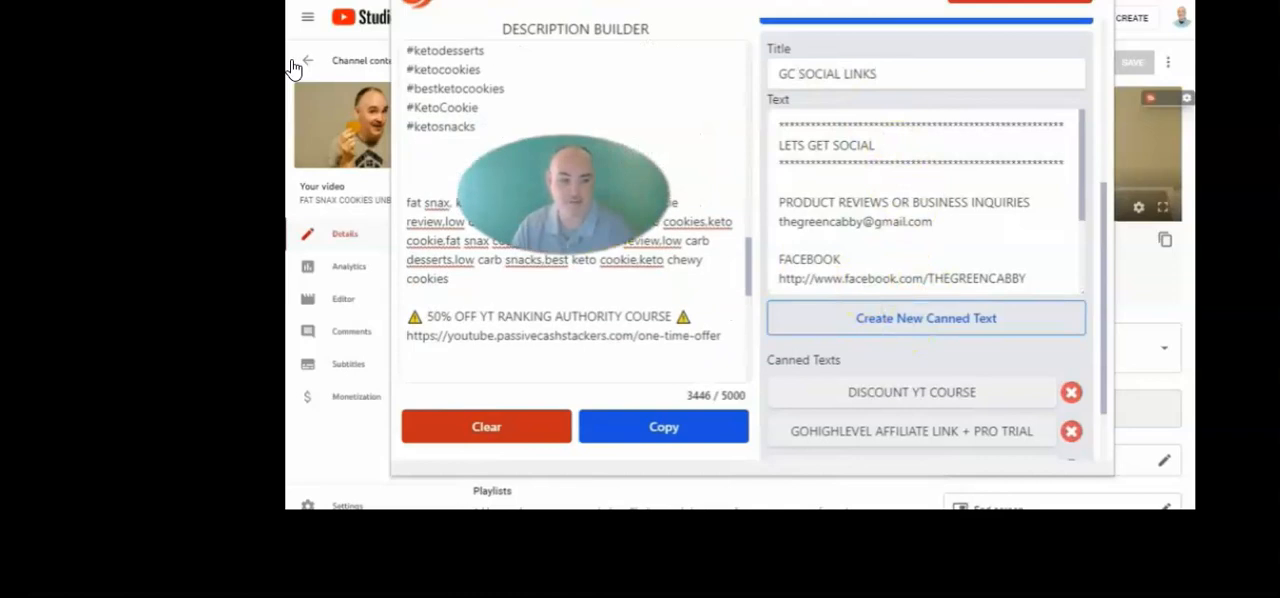
{"action": "scroll", "coordinate": [570, 222], "scroll_direction": "up", "scroll_amount": 10}
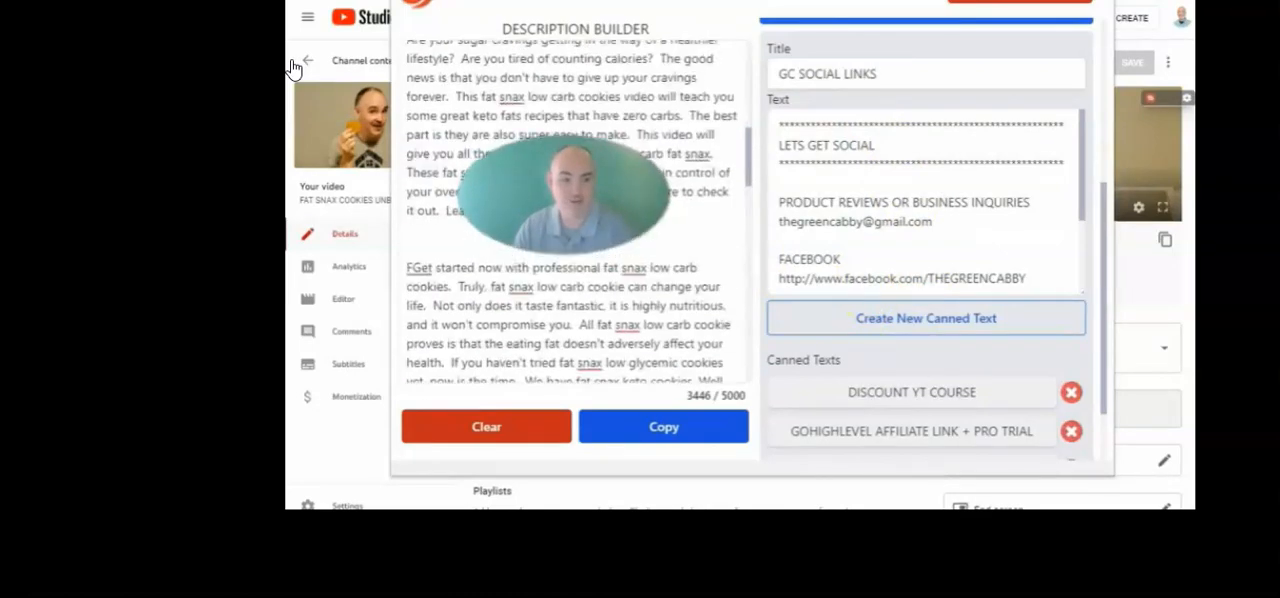
{"action": "scroll", "coordinate": [912, 380], "scroll_direction": "down", "scroll_amount": 2}
{"action": "left_click", "coordinate": [912, 380]}
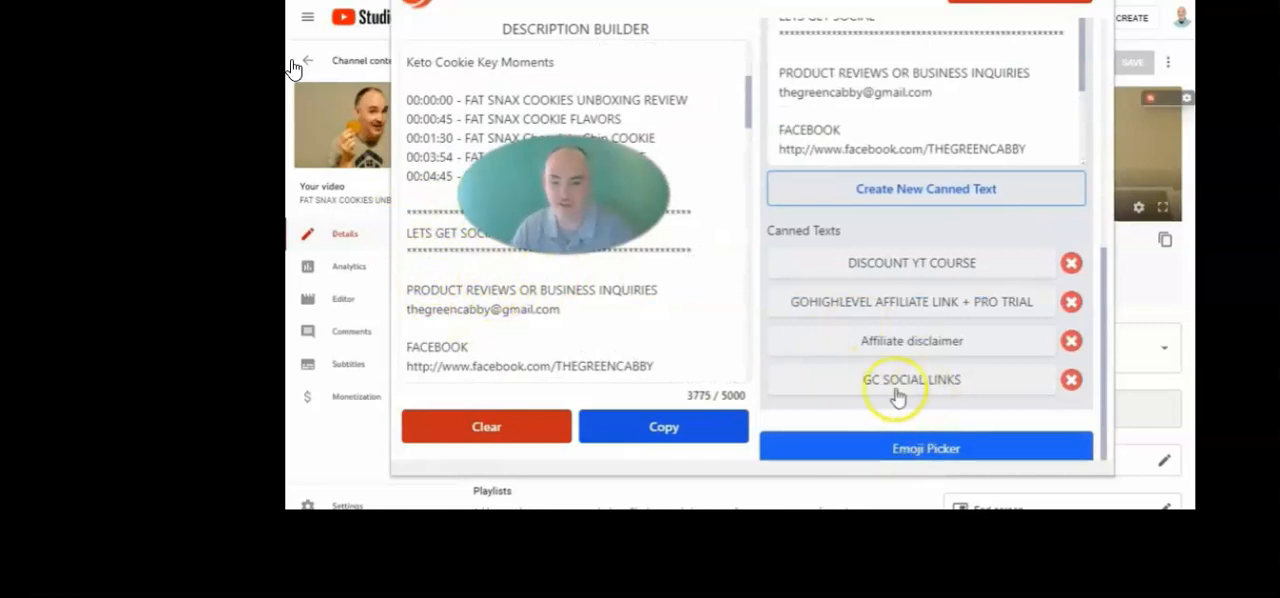
{"action": "scroll", "coordinate": [584, 287], "scroll_direction": "down", "scroll_amount": 1}
{"action": "scroll", "coordinate": [584, 287], "scroll_direction": "down", "scroll_amount": 2}
{"action": "scroll", "coordinate": [573, 277], "scroll_direction": "up", "scroll_amount": 3}
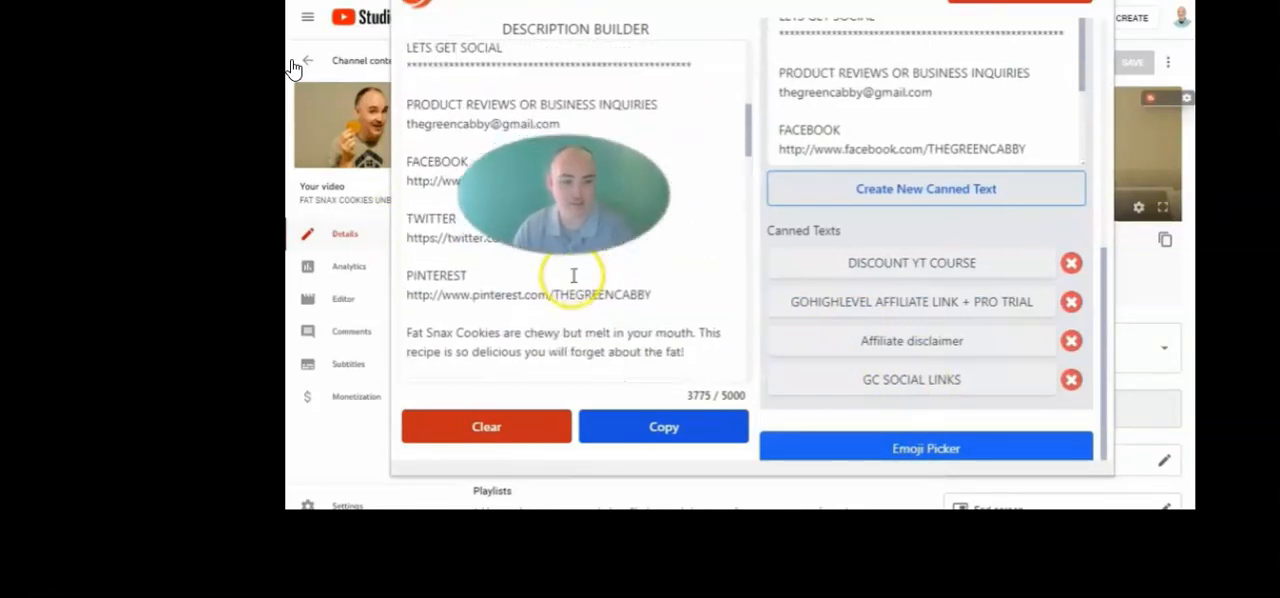
{"action": "scroll", "coordinate": [575, 277], "scroll_direction": "up", "scroll_amount": 2}
{"action": "scroll", "coordinate": [625, 345], "scroll_direction": "up", "scroll_amount": 1}
{"action": "scroll", "coordinate": [571, 223], "scroll_direction": "down", "scroll_amount": 3}
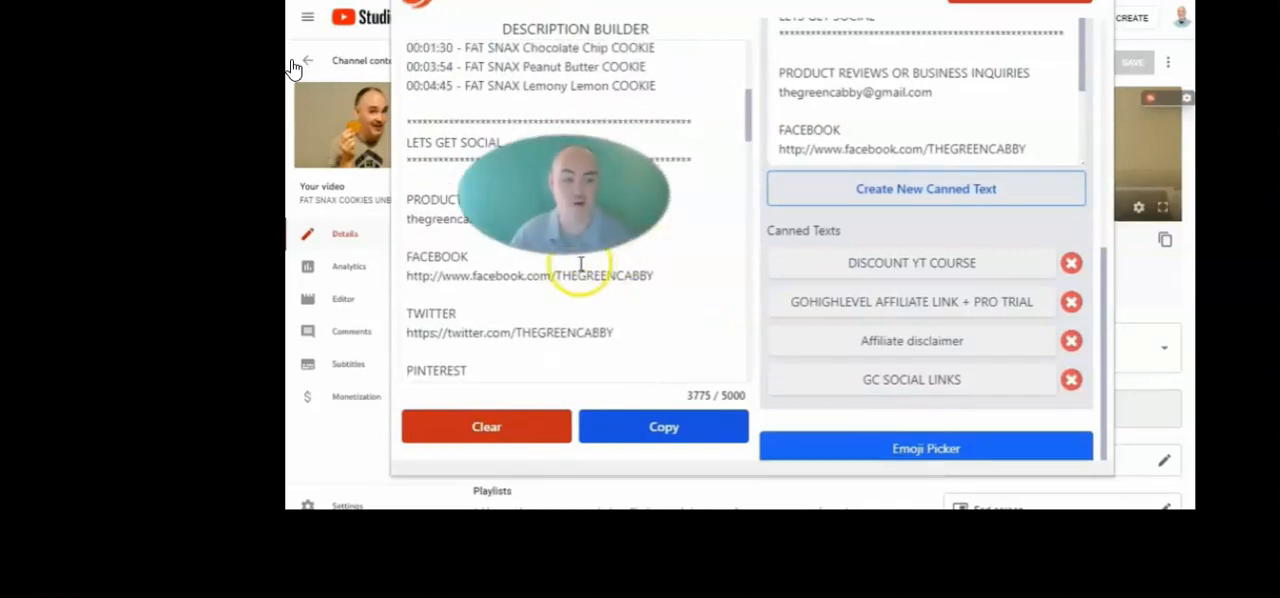
Open the emoji picker and look through its categories from smileys and animals to flags
{"action": "scroll", "coordinate": [529, 286], "scroll_direction": "down", "scroll_amount": 2}
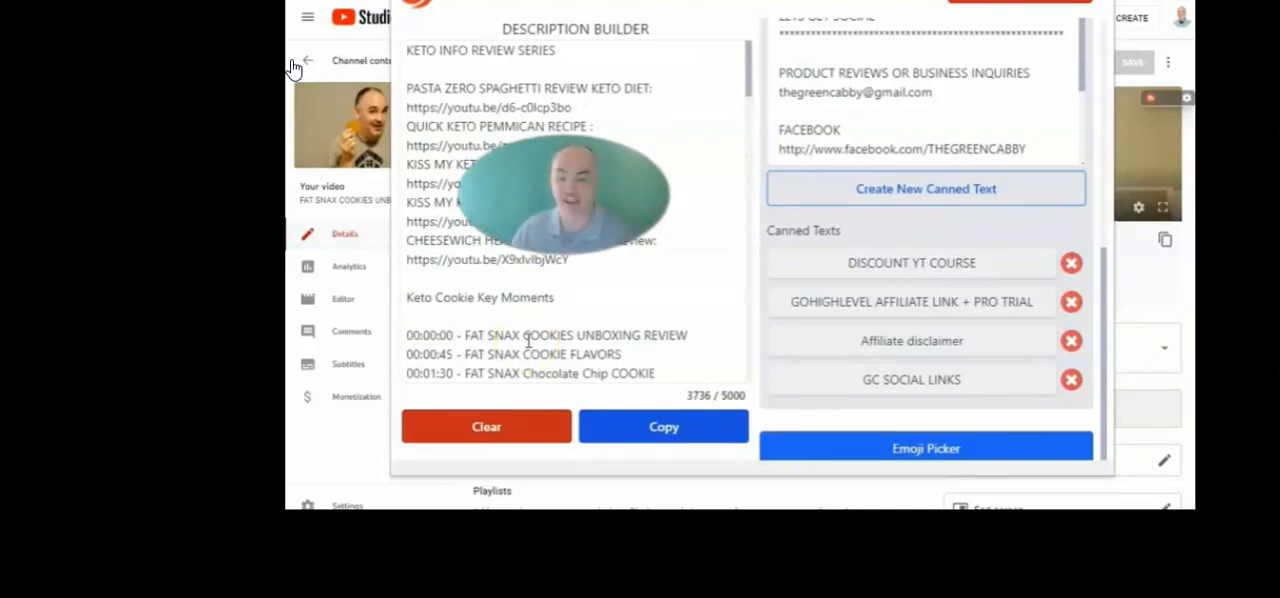
{"action": "left_click", "coordinate": [912, 452]}
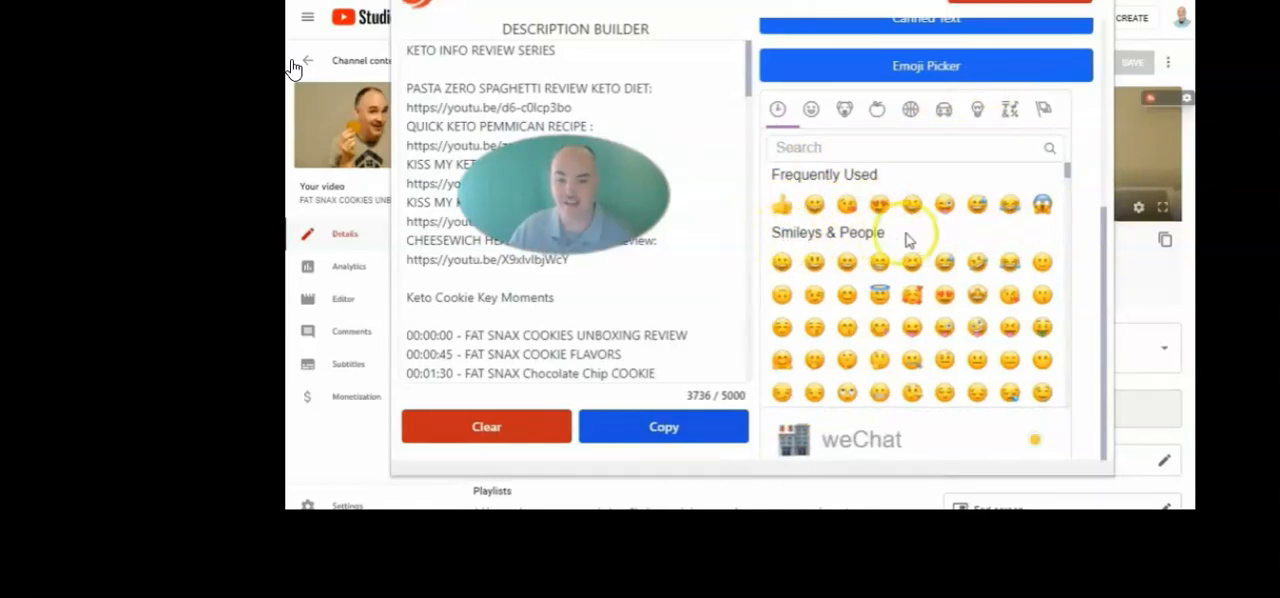
{"action": "scroll", "coordinate": [910, 240], "scroll_direction": "down", "scroll_amount": 5}
{"action": "left_click", "coordinate": [846, 111]}
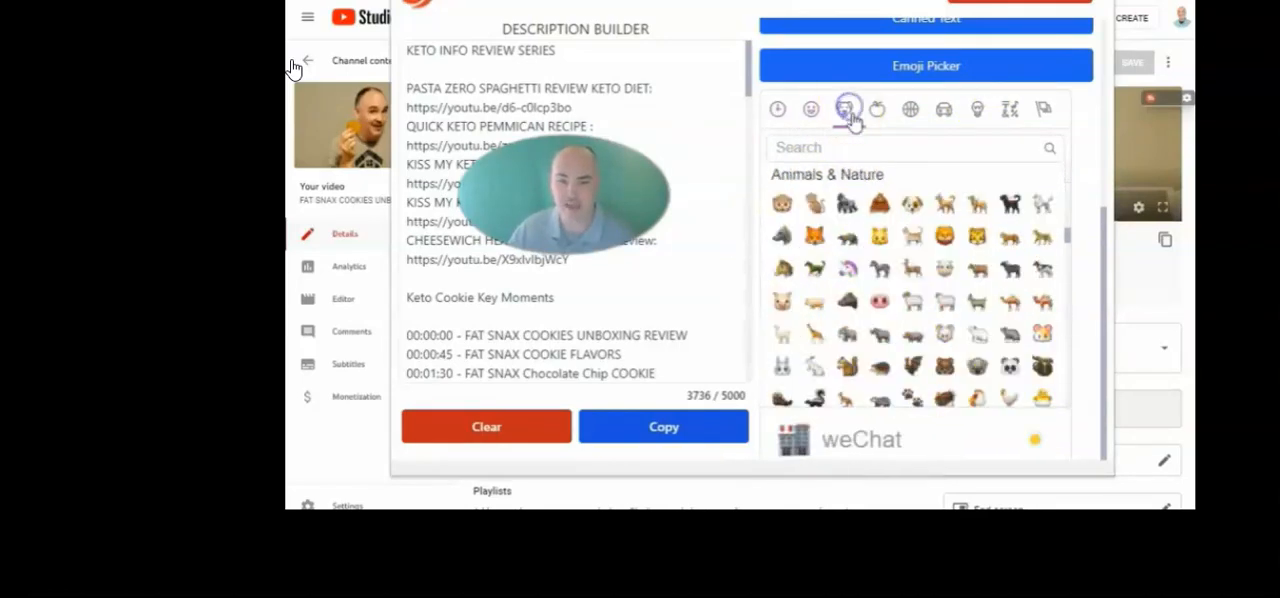
{"action": "left_click", "coordinate": [878, 110]}
{"action": "left_click", "coordinate": [910, 110]}
{"action": "left_click", "coordinate": [943, 112]}
{"action": "left_click", "coordinate": [977, 109]}
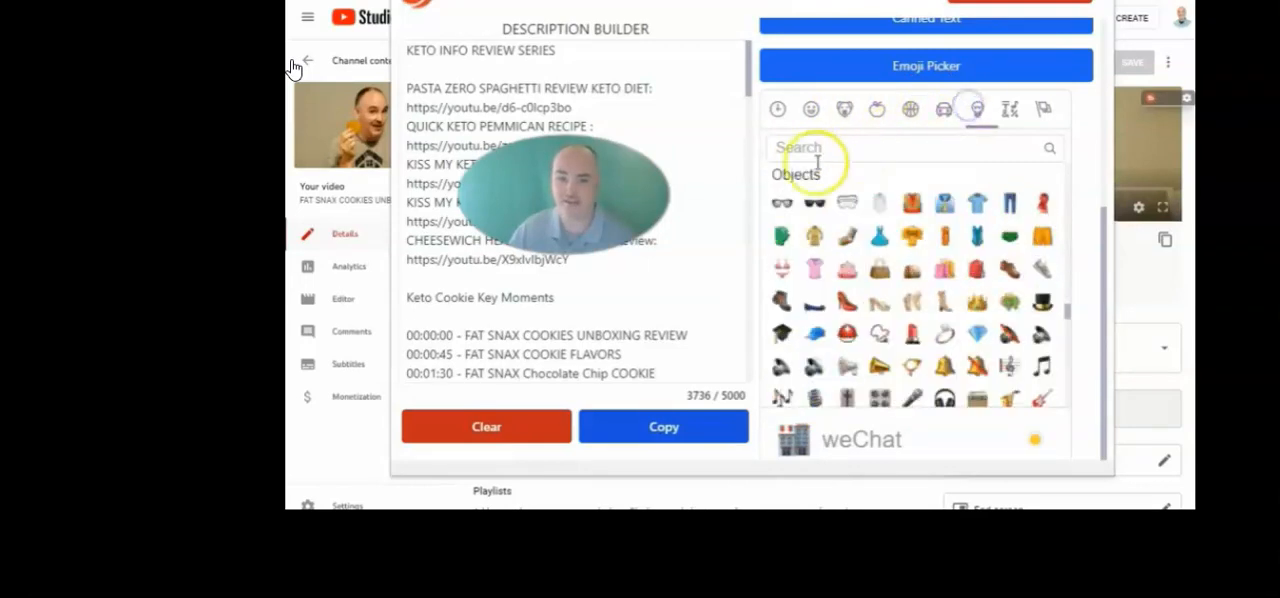
{"action": "left_click", "coordinate": [1010, 109]}
{"action": "left_click", "coordinate": [1043, 109]}
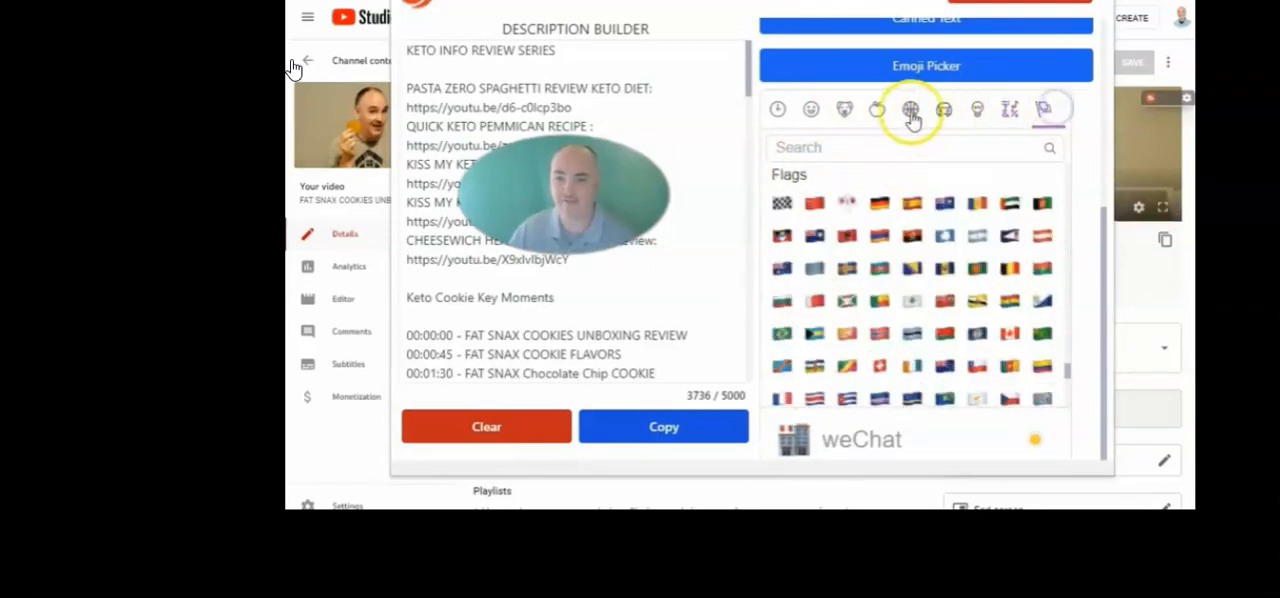
Search the emojis for "money" and try the money bag emoji
{"action": "left_click", "coordinate": [806, 147]}
{"action": "type", "text": "money"}
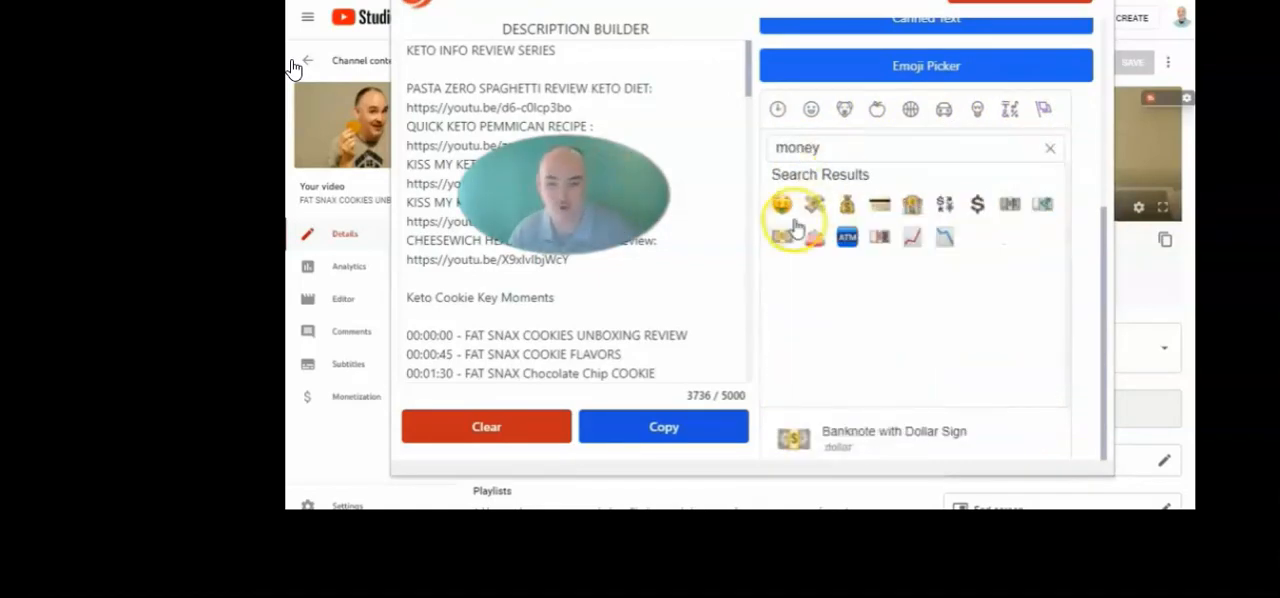
{"action": "left_click", "coordinate": [848, 207]}
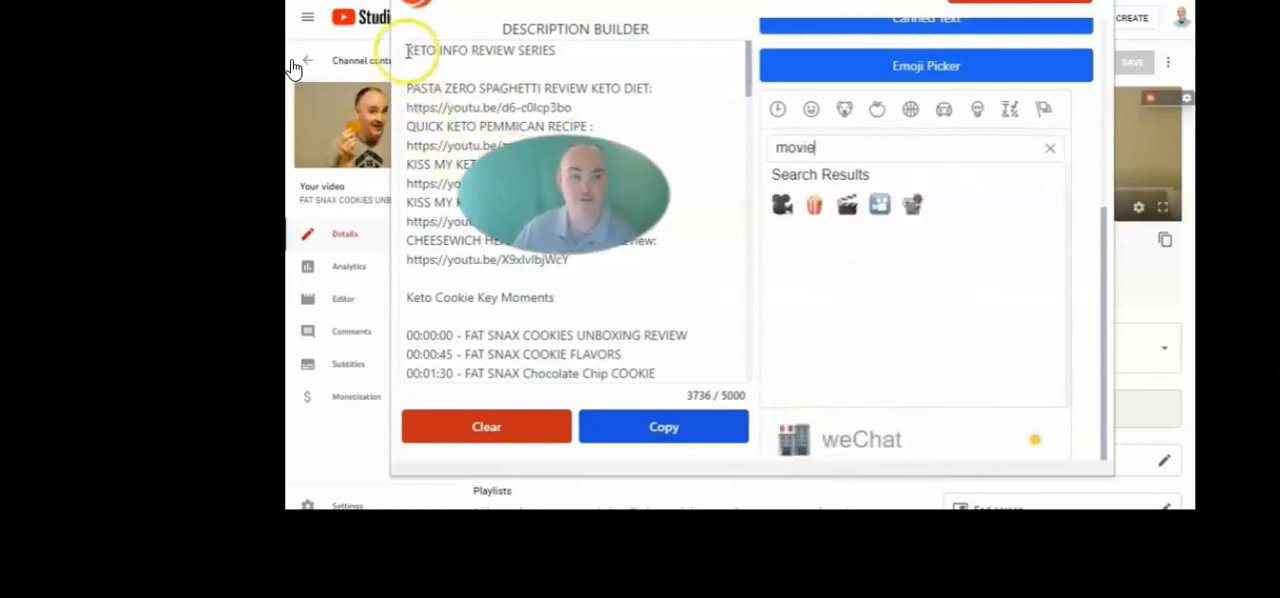
Search the emojis for "movie" and frame the KETO INFO REVIEW SERIES heading with a spaced clapper board on both sides
{"action": "left_click", "coordinate": [847, 205]}
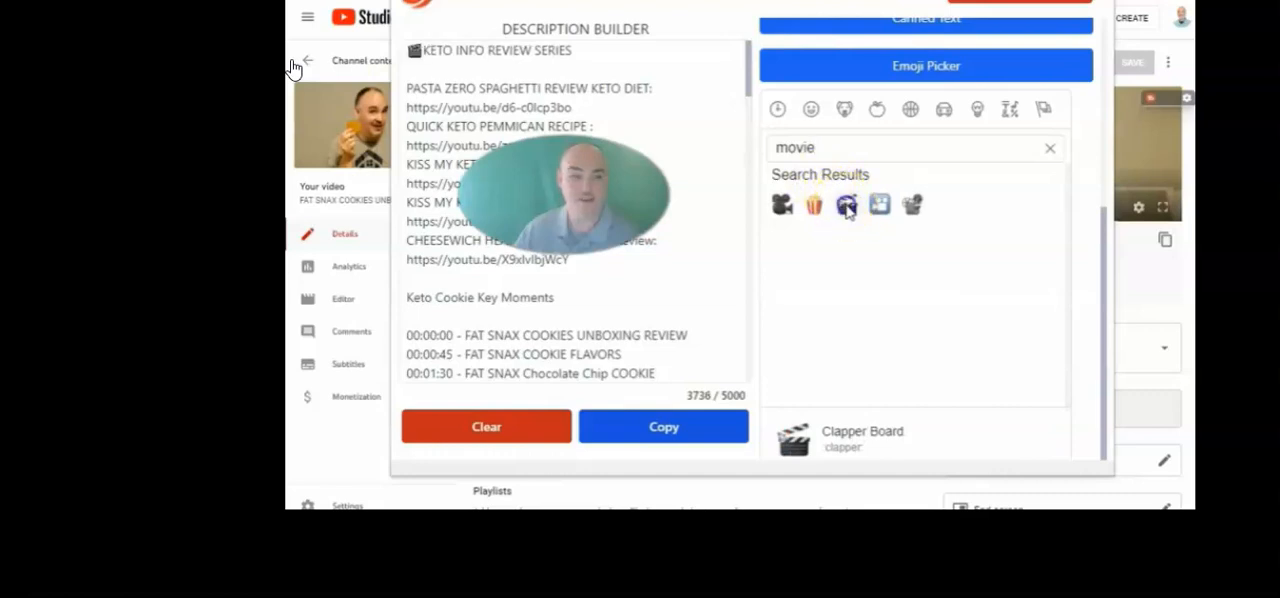
{"action": "left_click", "coordinate": [586, 51]}
{"action": "left_click", "coordinate": [847, 205]}
{"action": "left_click", "coordinate": [424, 50]}
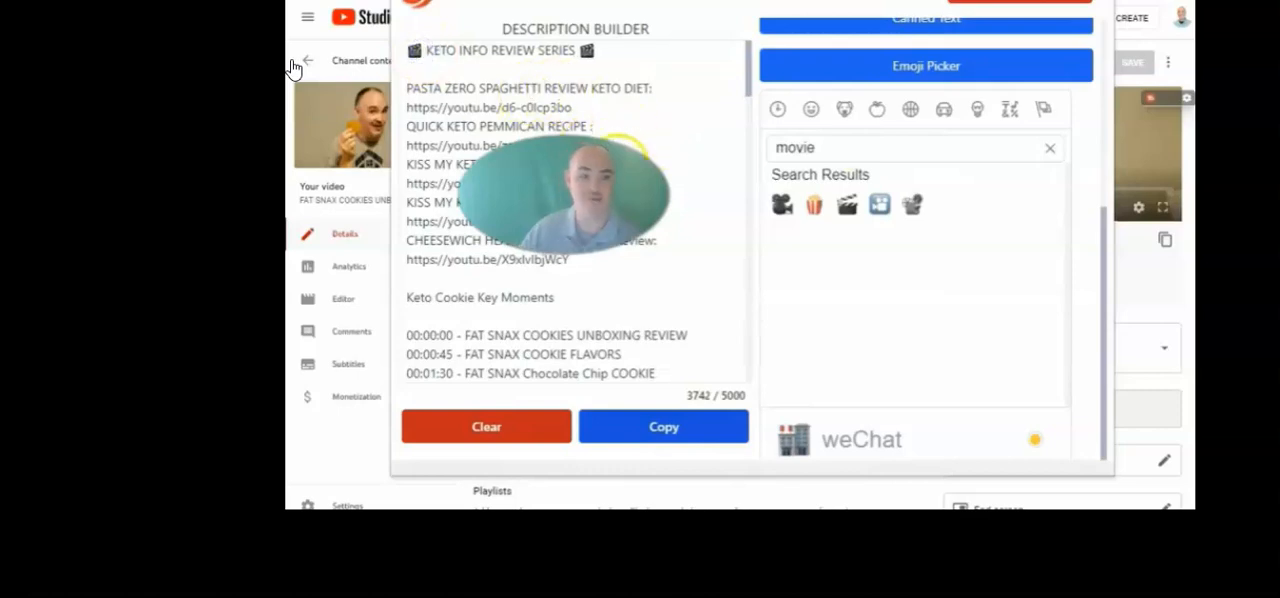
Use the emoji picker to frame the Keto Cookie Key Moments heading with the same emoji on both sides
{"action": "scroll", "coordinate": [548, 150], "scroll_direction": "down", "scroll_amount": 1}
{"action": "scroll", "coordinate": [548, 150], "scroll_direction": "up", "scroll_amount": 1}
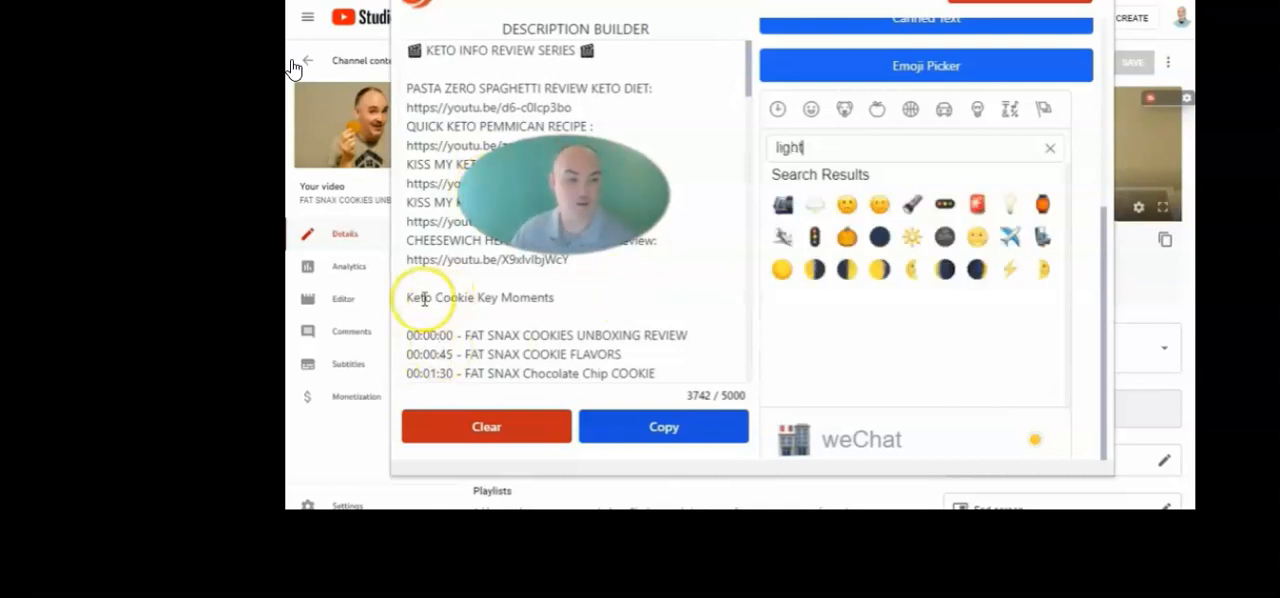
{"action": "left_click", "coordinate": [408, 297]}
{"action": "left_click", "coordinate": [897, 268]}
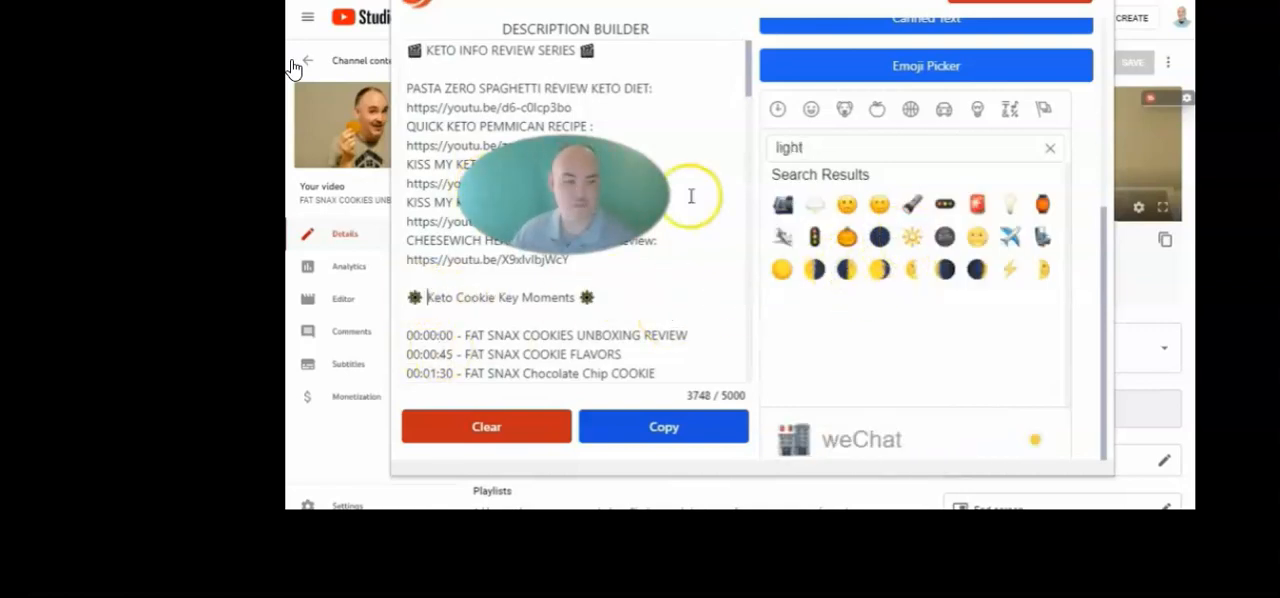
Copy the finished text from the Description Builder and paste it into the video's description field in YouTube Studio
{"action": "scroll", "coordinate": [514, 271], "scroll_direction": "down", "scroll_amount": 4}
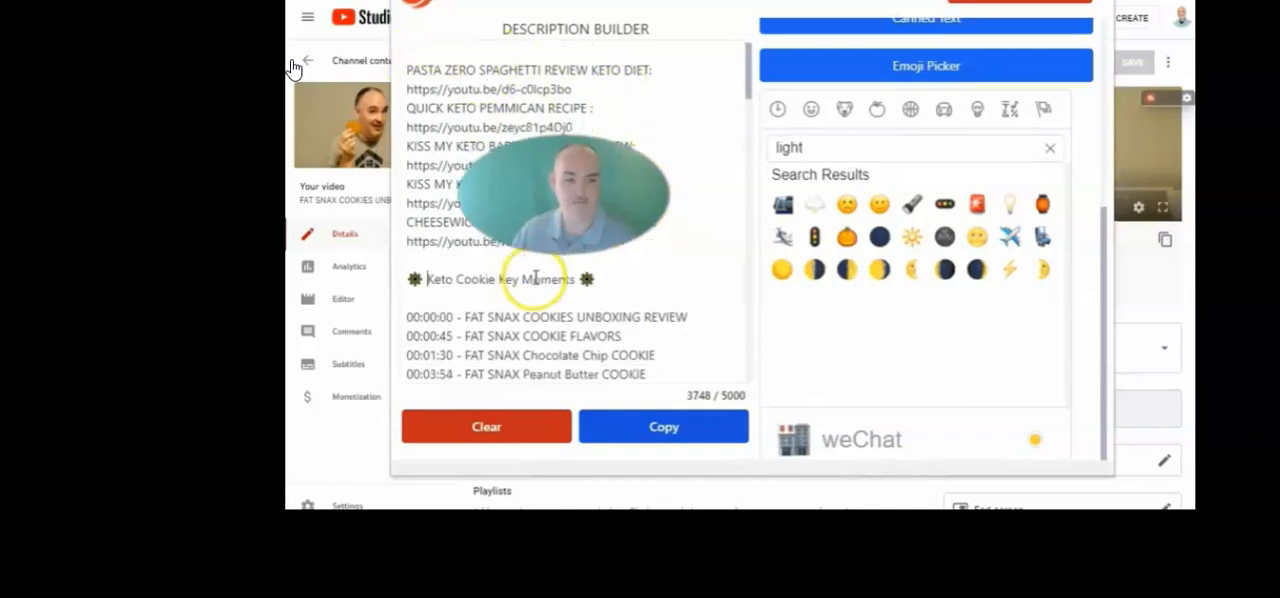
{"action": "scroll", "coordinate": [630, 320], "scroll_direction": "down", "scroll_amount": 15}
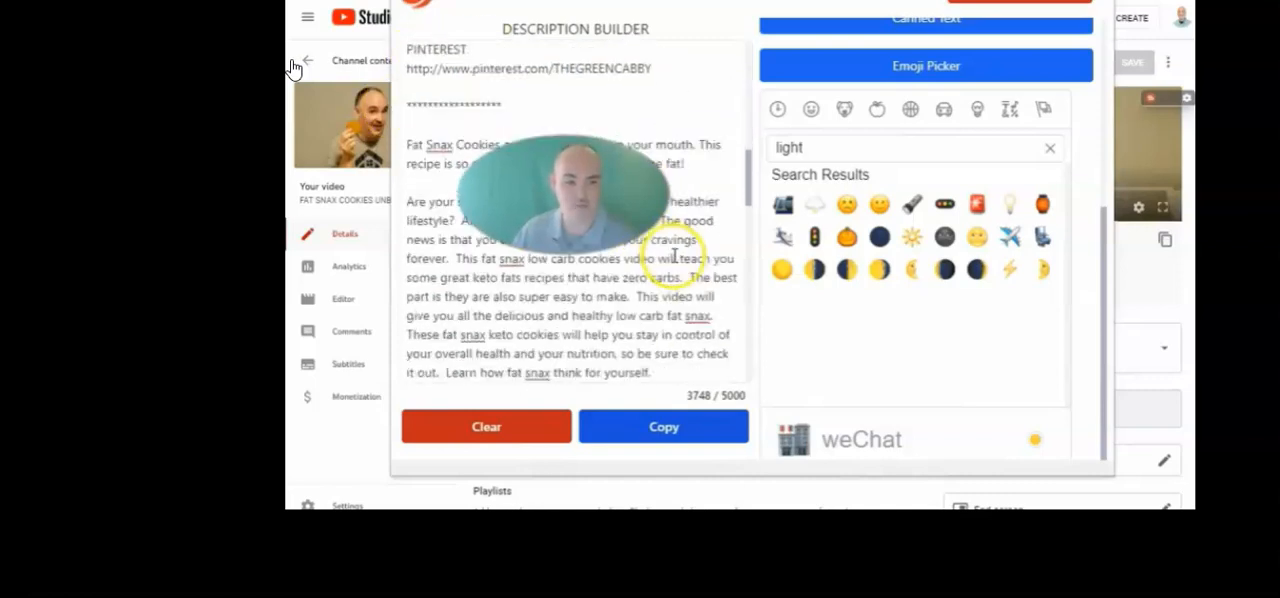
{"action": "scroll", "coordinate": [638, 240], "scroll_direction": "down", "scroll_amount": 2}
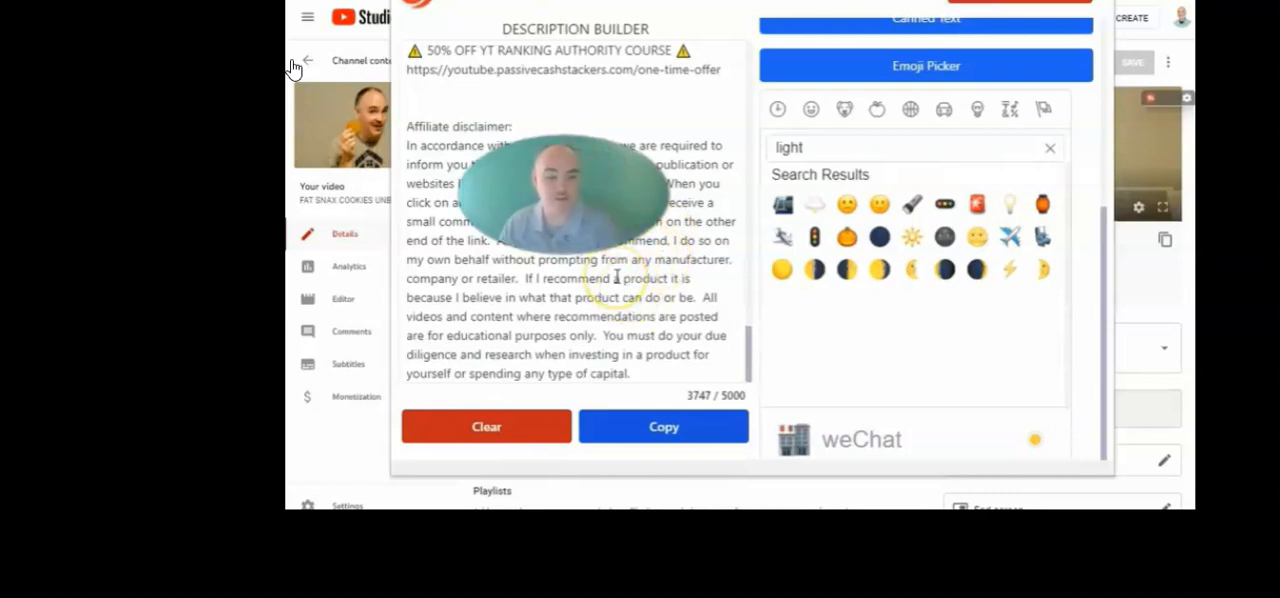
{"action": "left_click", "coordinate": [657, 428]}
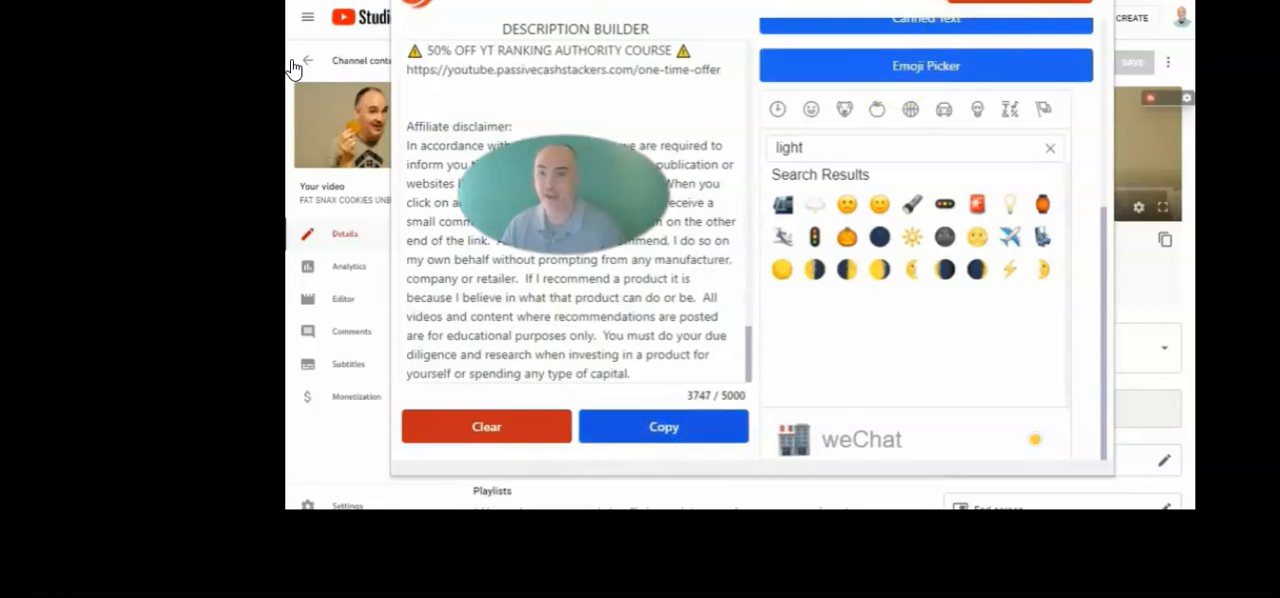
{"action": "key", "text": "Escape"}
{"action": "left_click", "coordinate": [640, 230]}
{"action": "key", "text": "ctrl+v"}
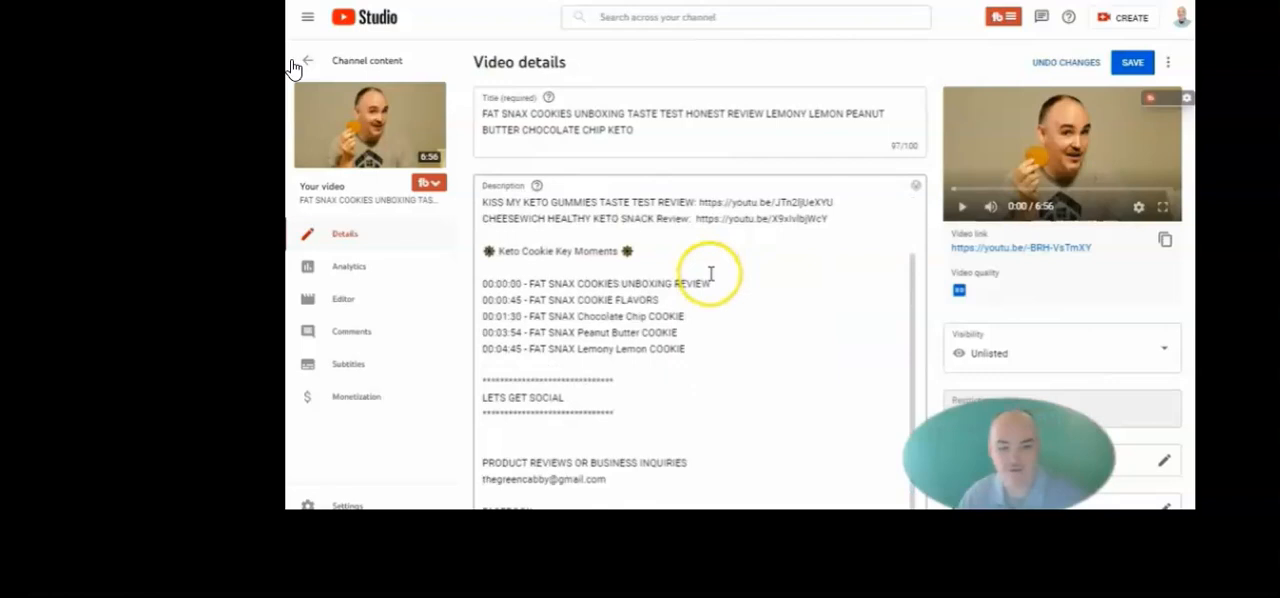
Cut the comma-separated keyword list above the course offer out of the description and paste it into the video's tags
{"action": "scroll", "coordinate": [708, 272], "scroll_direction": "up", "scroll_amount": 2}
{"action": "scroll", "coordinate": [652, 264], "scroll_direction": "down", "scroll_amount": 3}
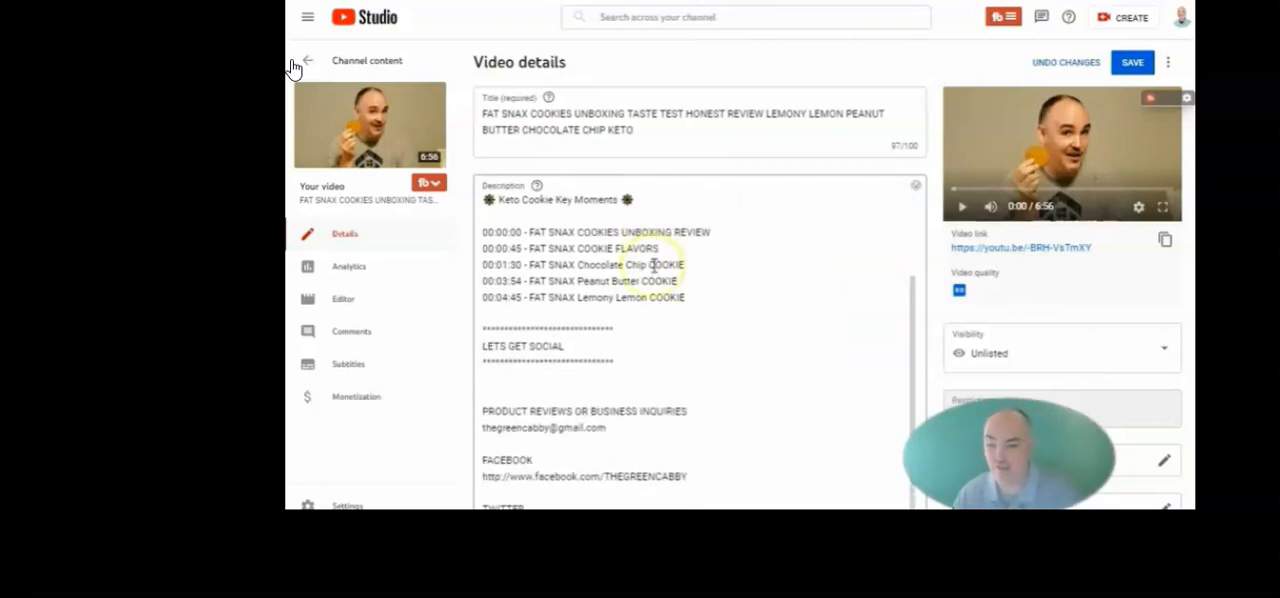
{"action": "scroll", "coordinate": [654, 265], "scroll_direction": "down", "scroll_amount": 10}
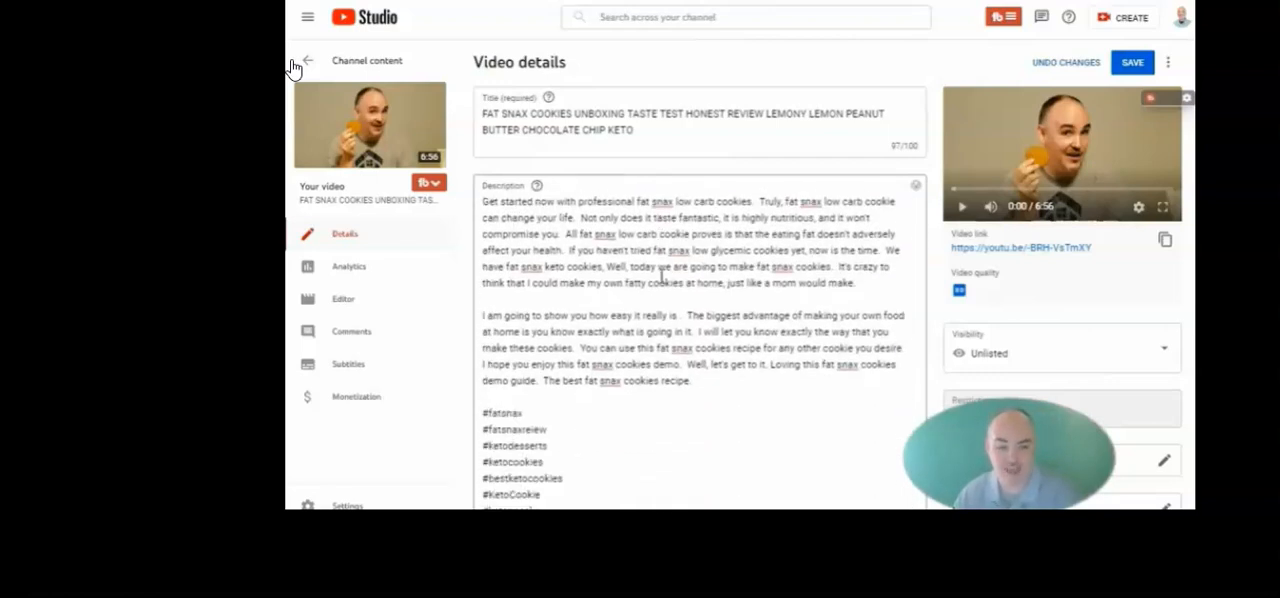
{"action": "scroll", "coordinate": [676, 273], "scroll_direction": "down", "scroll_amount": 5}
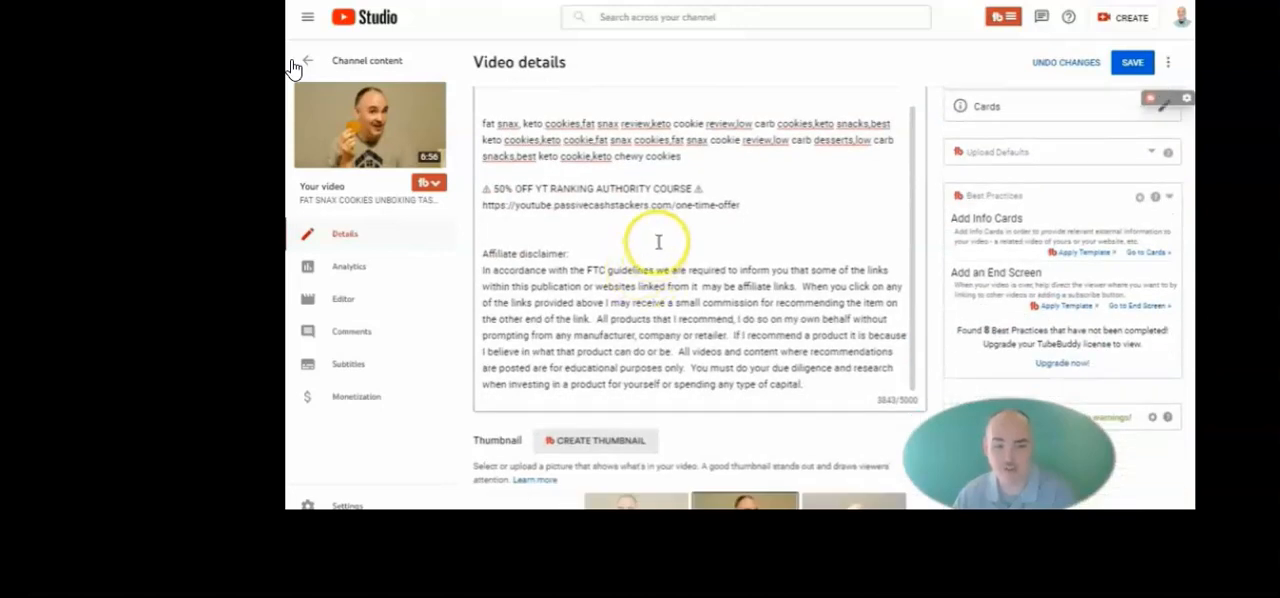
{"action": "left_click_drag", "start_coordinate": [686, 157], "coordinate": [482, 125]}
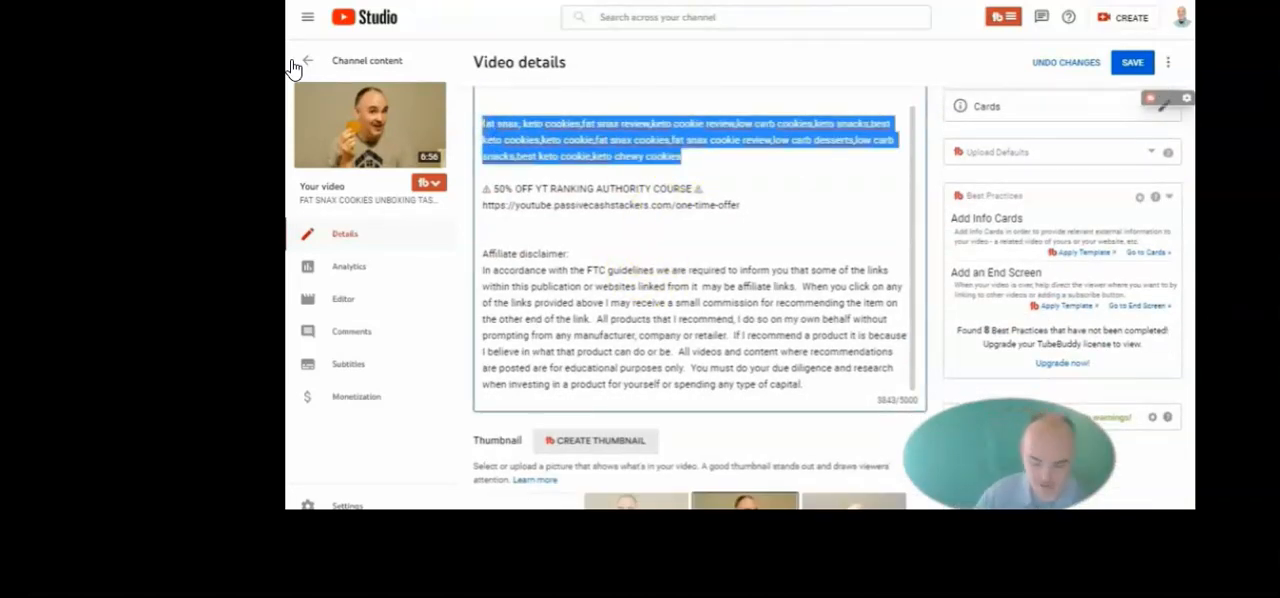
{"action": "key", "text": "ctrl+x"}
{"action": "scroll", "coordinate": [866, 215], "scroll_direction": "down", "scroll_amount": 4}
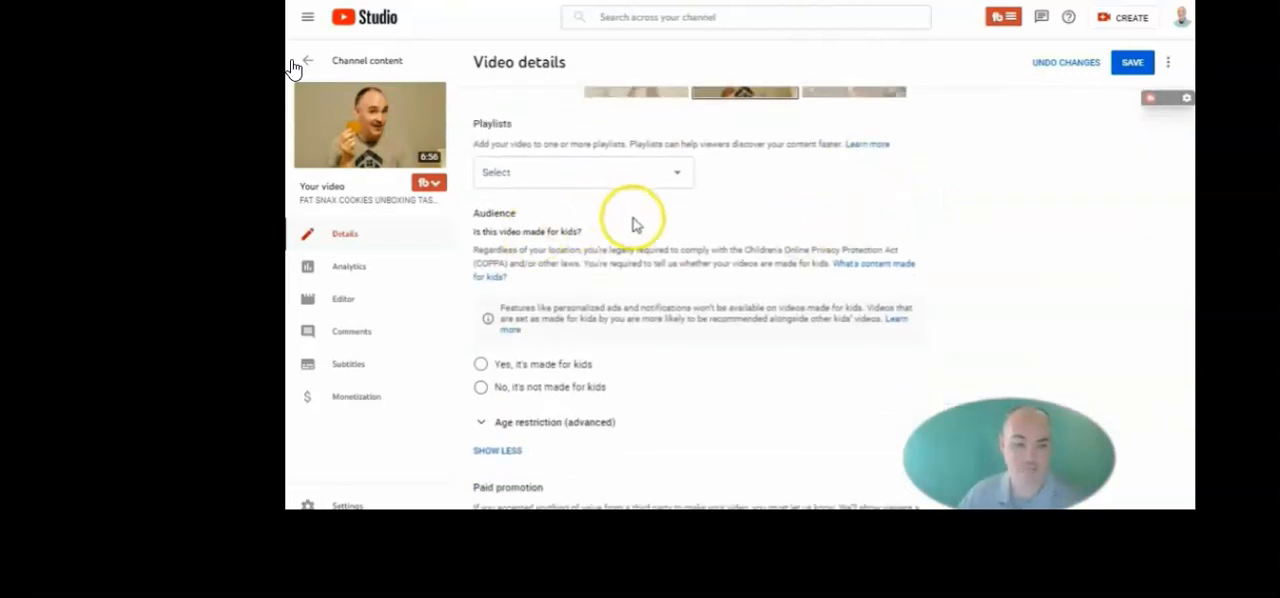
{"action": "scroll", "coordinate": [634, 214], "scroll_direction": "down", "scroll_amount": 4}
{"action": "left_click", "coordinate": [530, 328]}
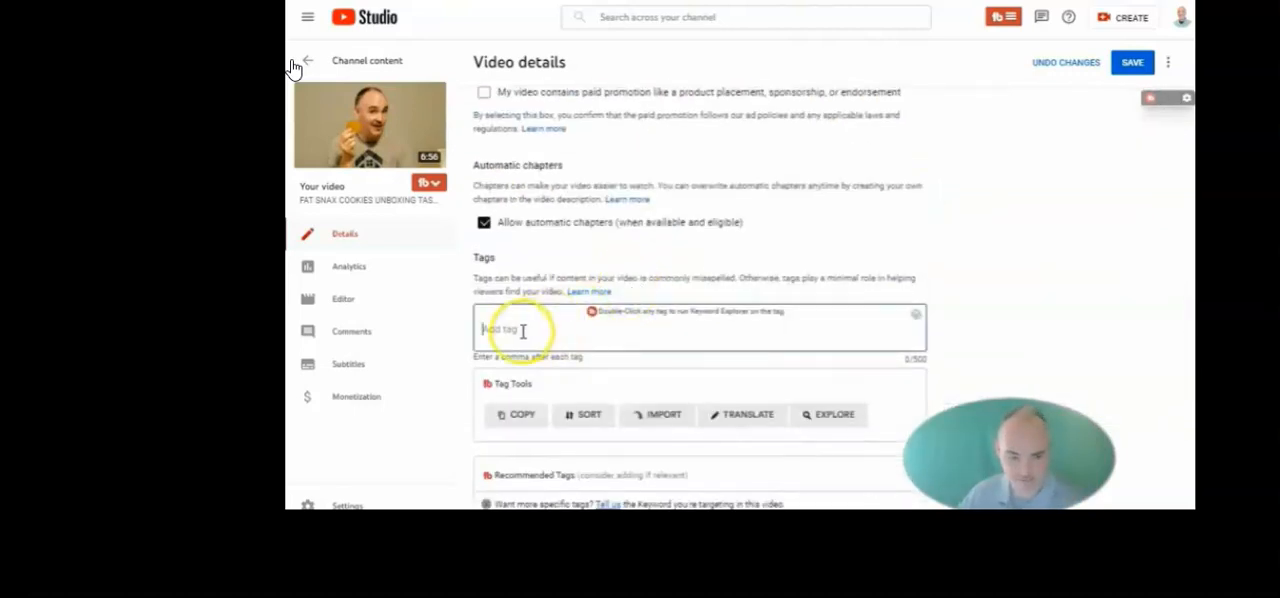
{"action": "key", "text": "ctrl+v"}
Review the assembled description, save the video details and check the added tags
{"action": "scroll", "coordinate": [846, 249], "scroll_direction": "up", "scroll_amount": 10}
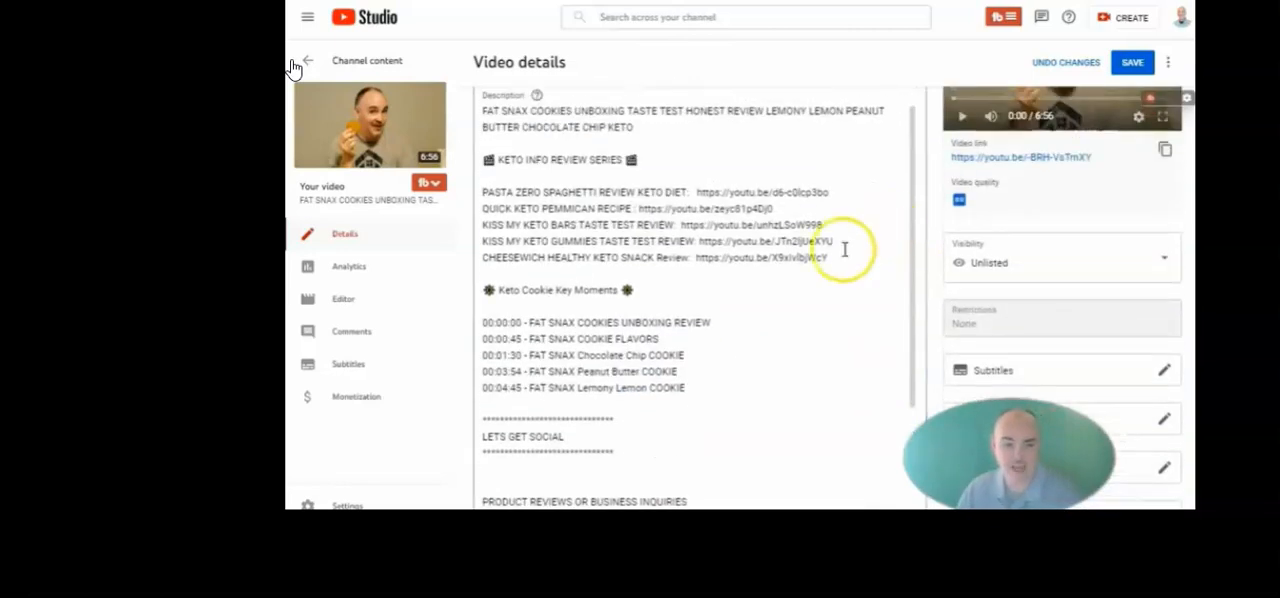
{"action": "scroll", "coordinate": [770, 258], "scroll_direction": "down", "scroll_amount": 3}
{"action": "scroll", "coordinate": [770, 258], "scroll_direction": "down", "scroll_amount": 2}
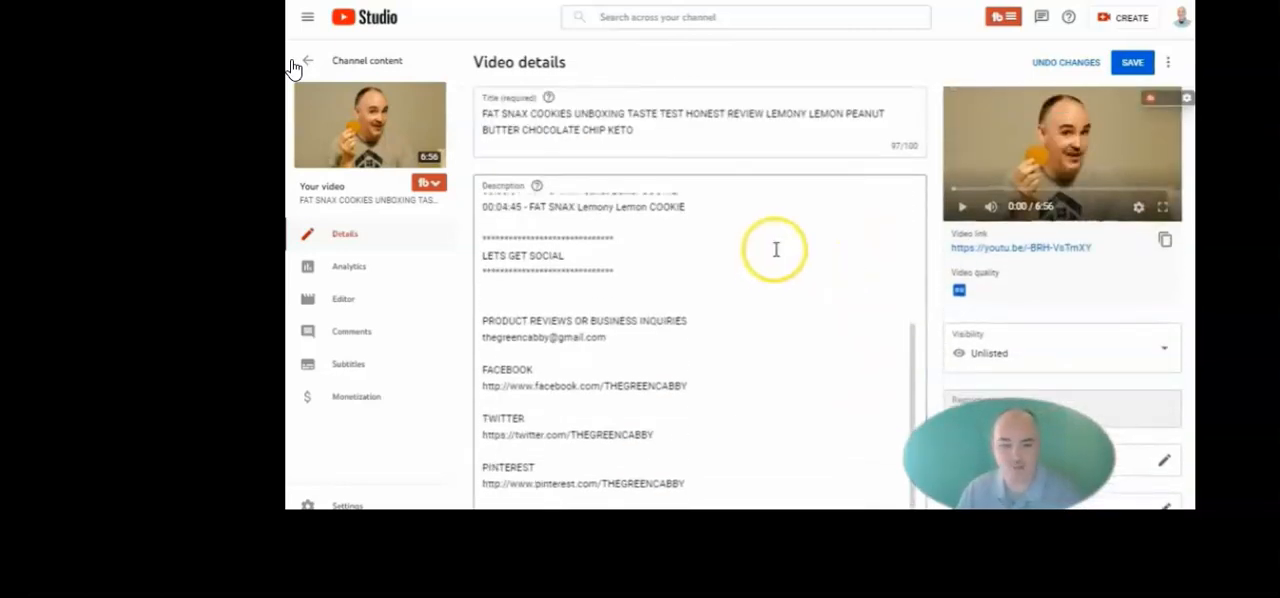
{"action": "scroll", "coordinate": [741, 235], "scroll_direction": "down", "scroll_amount": 3}
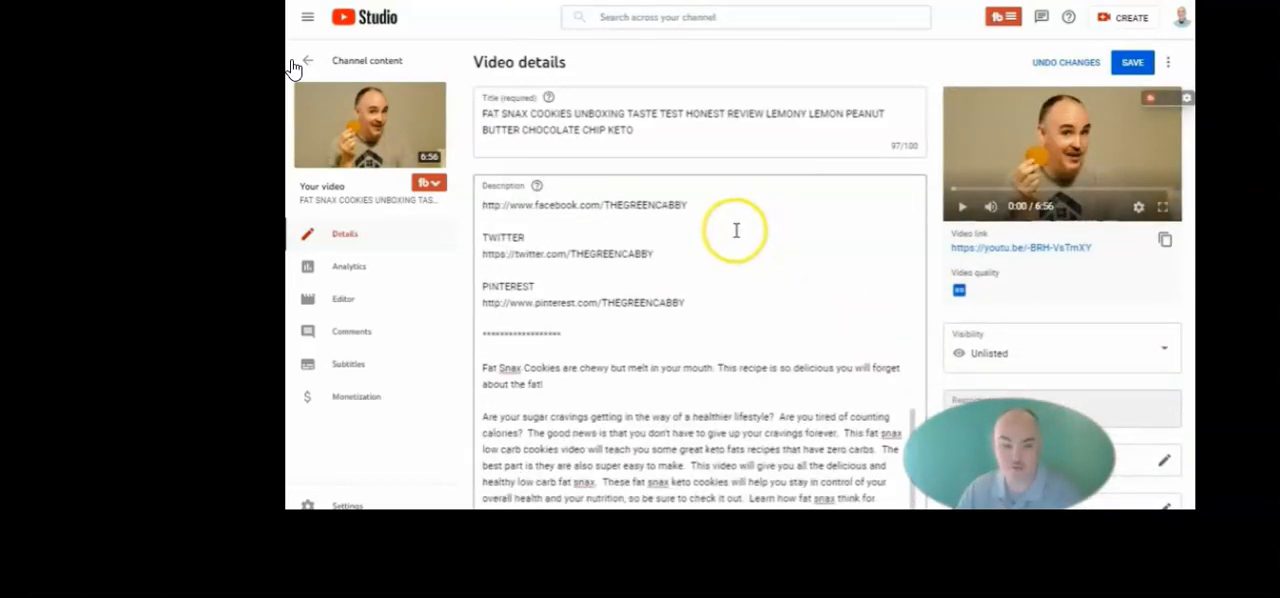
{"action": "scroll", "coordinate": [741, 240], "scroll_direction": "down", "scroll_amount": 3}
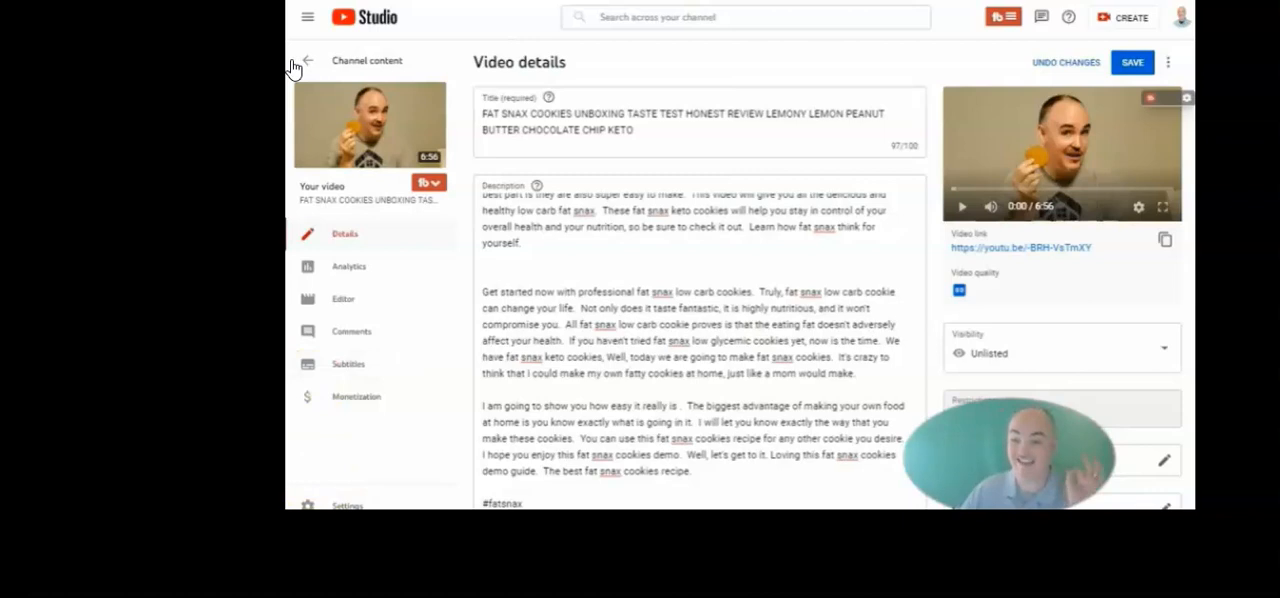
{"action": "scroll", "coordinate": [1094, 296], "scroll_direction": "down", "scroll_amount": 10}
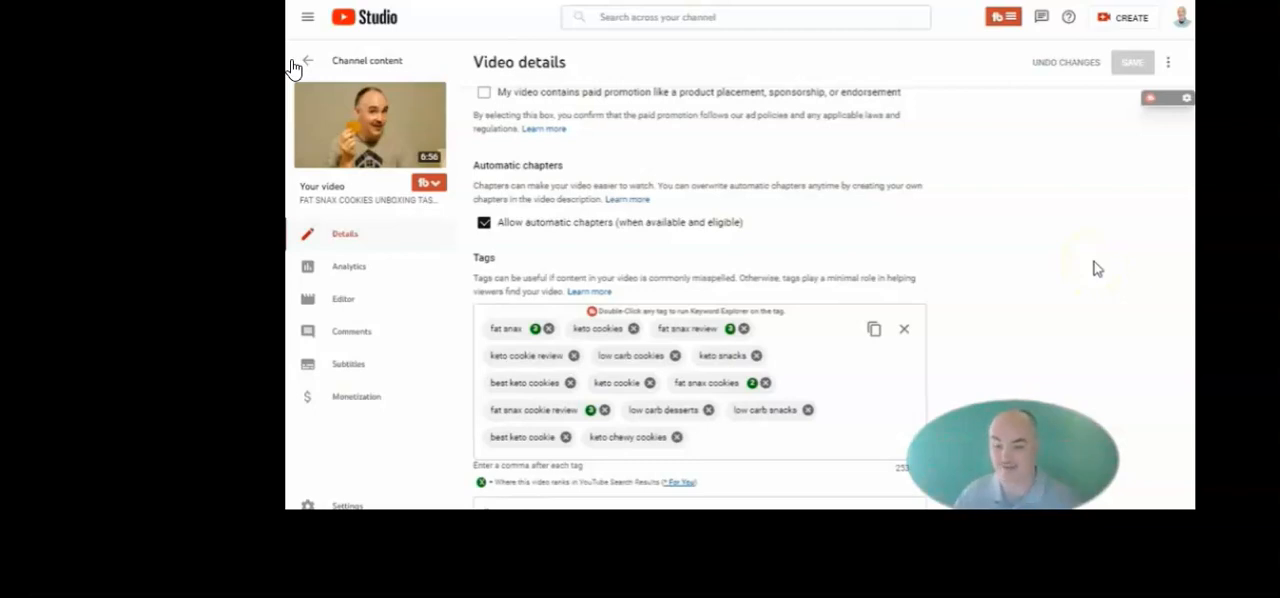
Go to the video's watch page, download its transcript and open the text file in Notepad
{"action": "left_click", "coordinate": [528, 348]}
{"action": "left_click", "coordinate": [757, 323]}
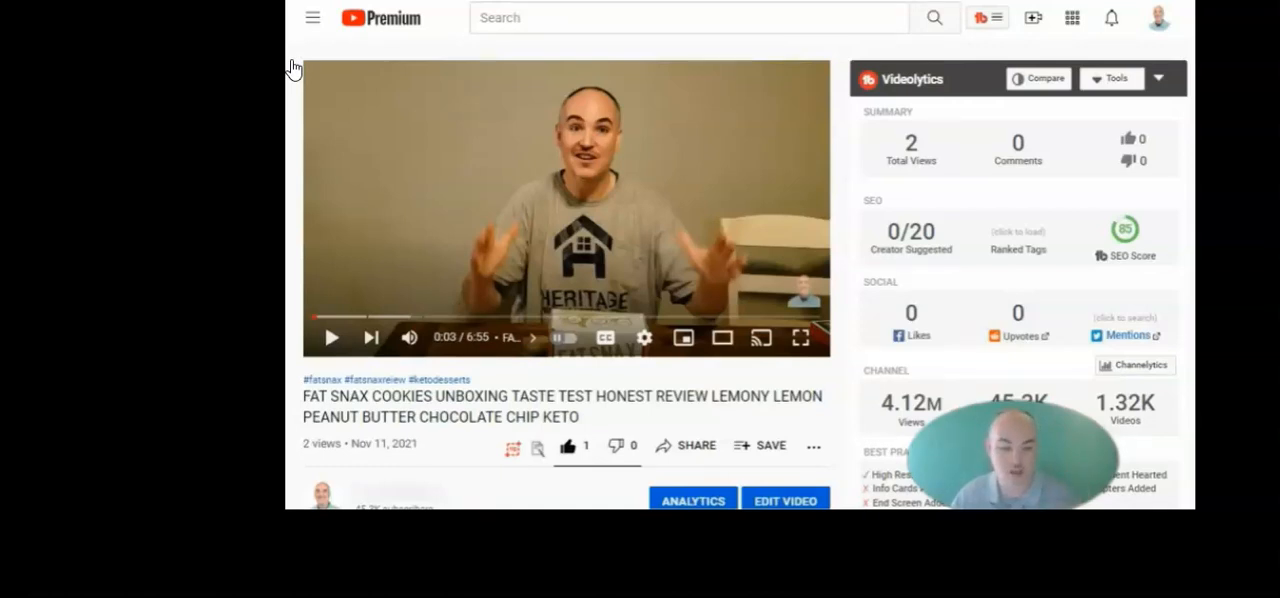
{"action": "left_click", "coordinate": [474, 522]}
{"action": "left_click", "coordinate": [519, 424]}
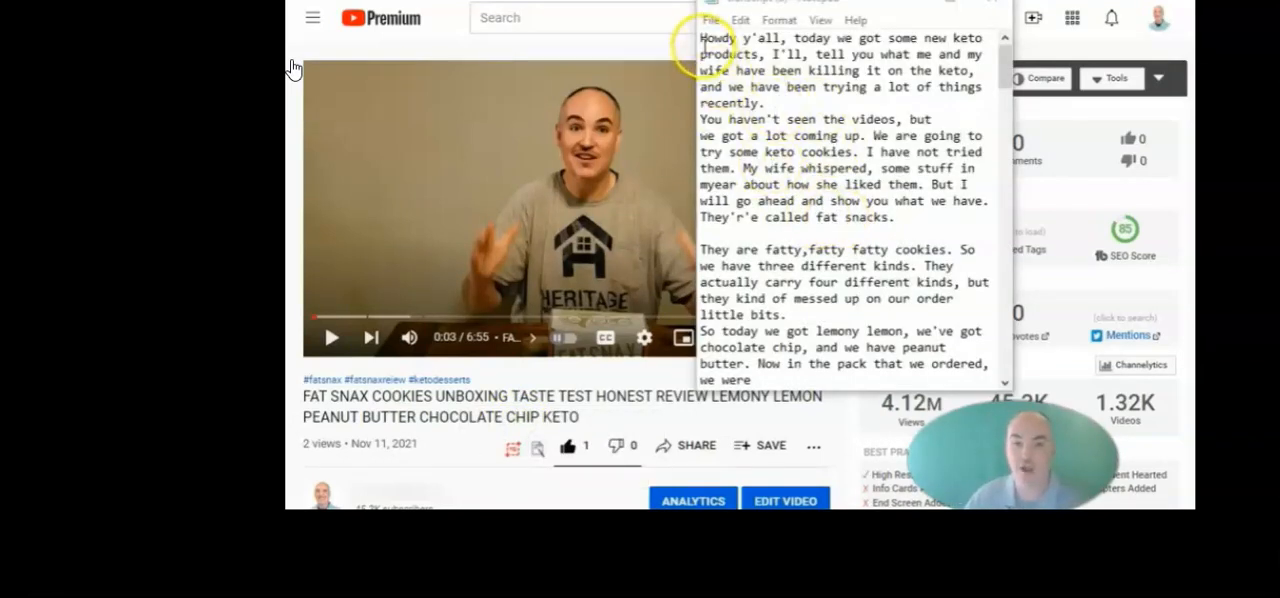
Examine the opening paragraph of the transcript by highlighting passages in it, and put the Notepad window away
{"action": "left_click_drag", "start_coordinate": [700, 38], "coordinate": [820, 152]}
{"action": "left_click", "coordinate": [853, 103]}
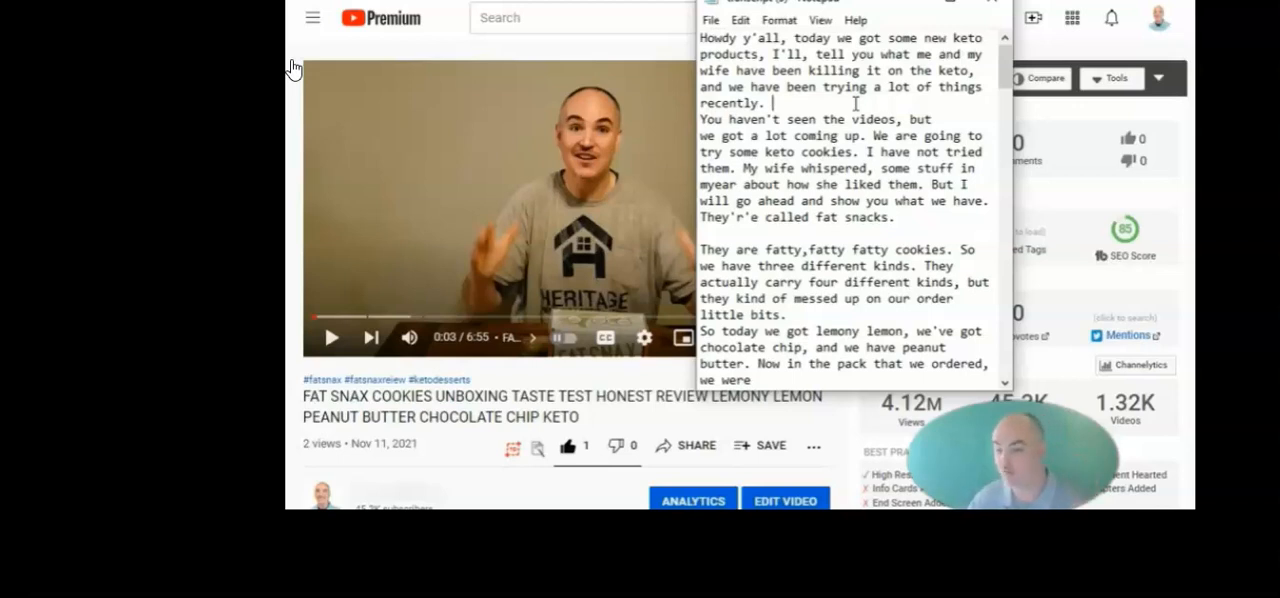
{"action": "double_click", "coordinate": [755, 119]}
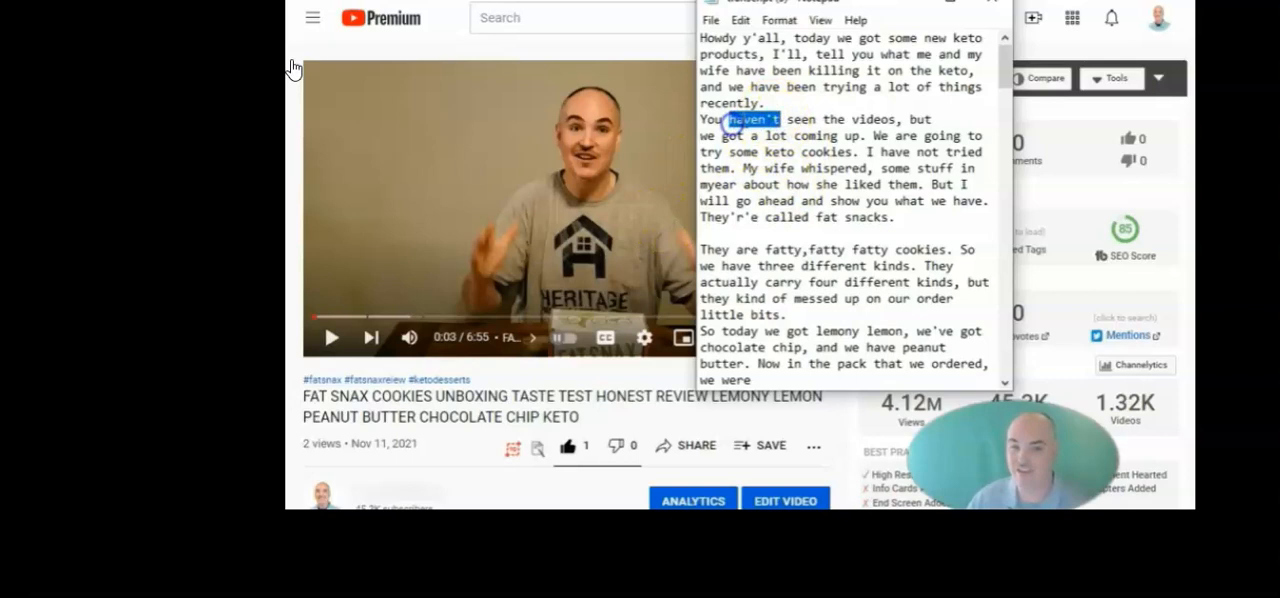
{"action": "double_click", "coordinate": [760, 38]}
{"action": "left_click_drag", "start_coordinate": [772, 103], "coordinate": [744, 103]}
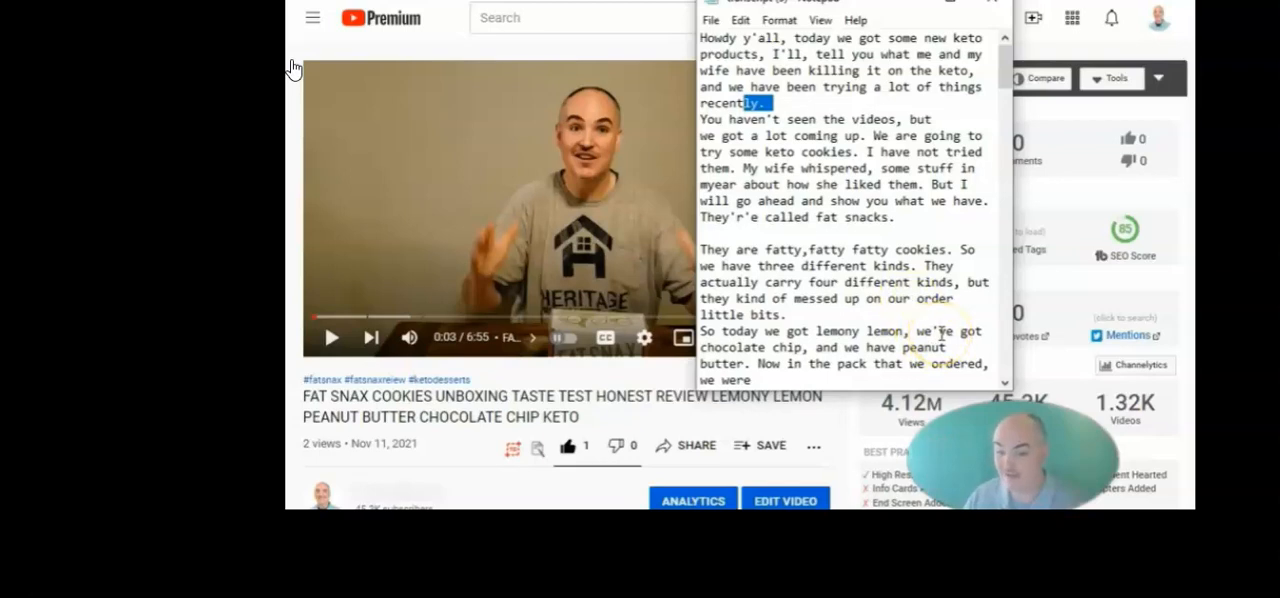
{"action": "left_click", "coordinate": [953, 4]}
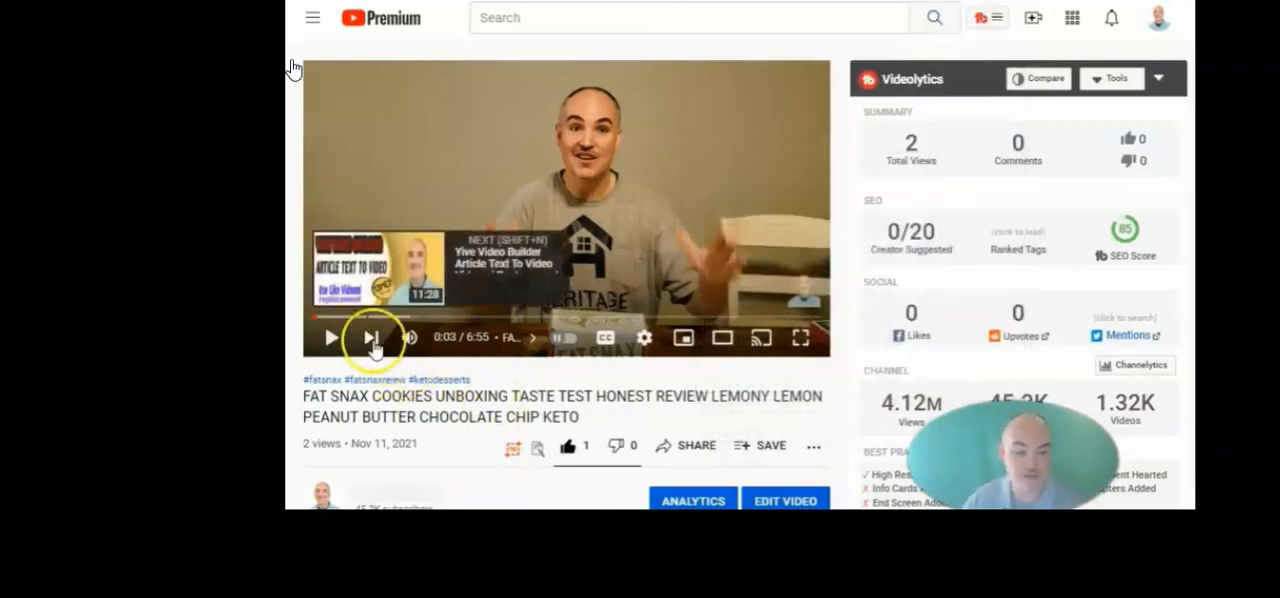
Capture a screenshot of the paused video frame with the extension and open the downloaded image
{"action": "left_click", "coordinate": [514, 452]}
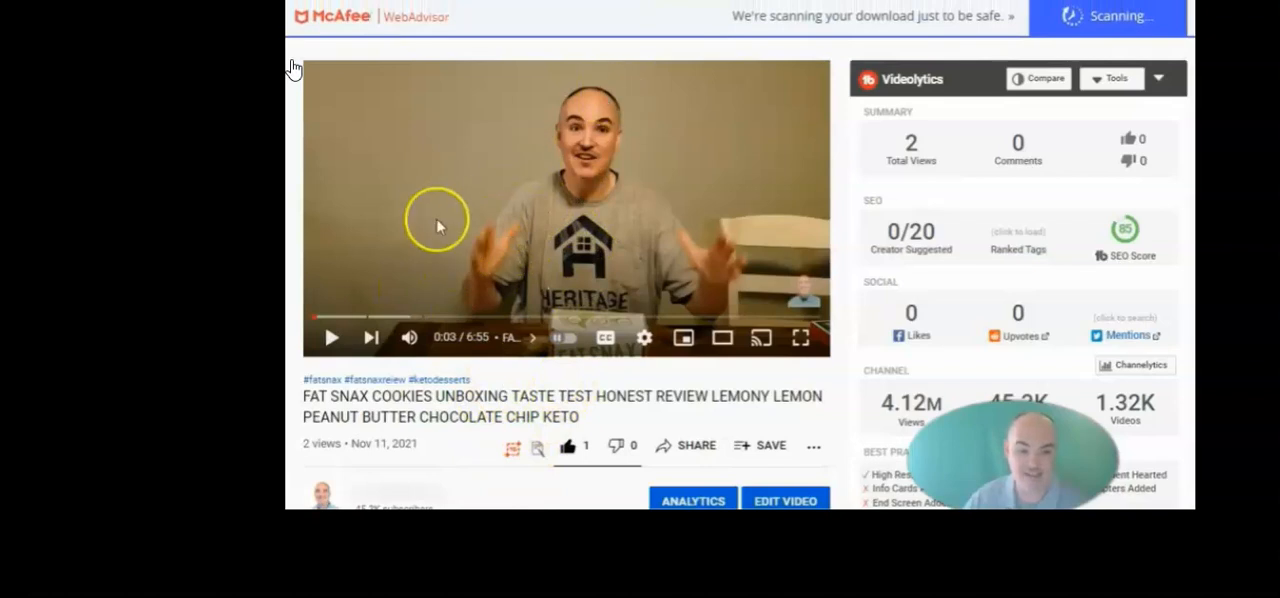
{"action": "left_click", "coordinate": [456, 537]}
{"action": "left_click", "coordinate": [530, 423]}
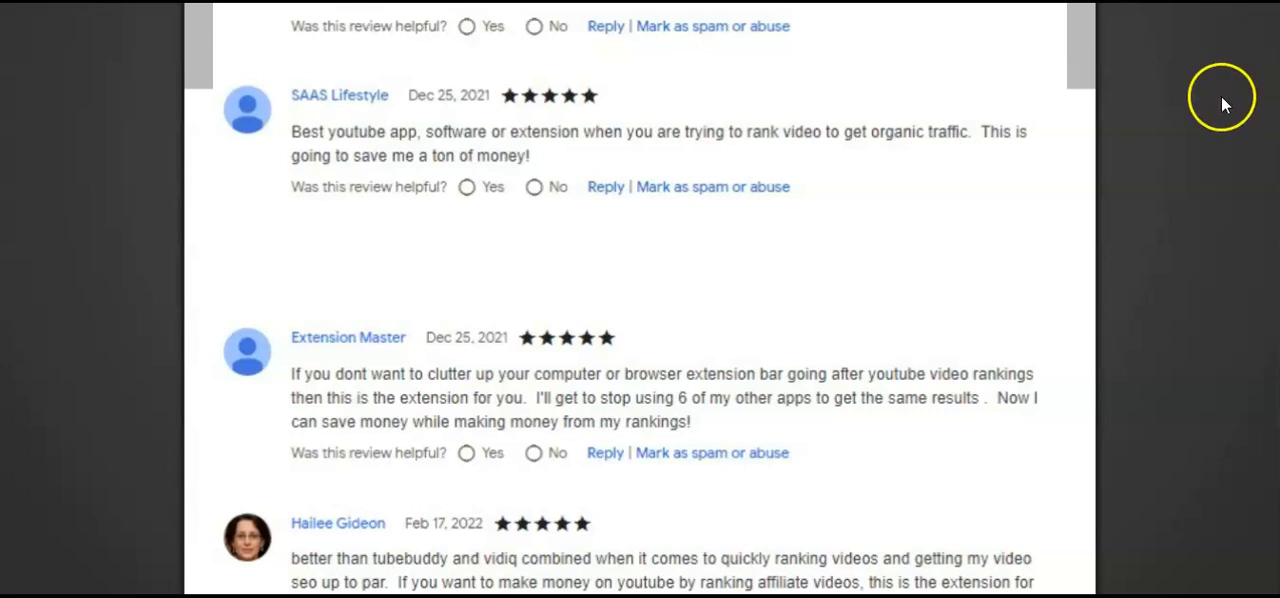
Read through the user reviews of the extension
{"action": "scroll", "coordinate": [1095, 192], "scroll_direction": "down", "scroll_amount": 4}
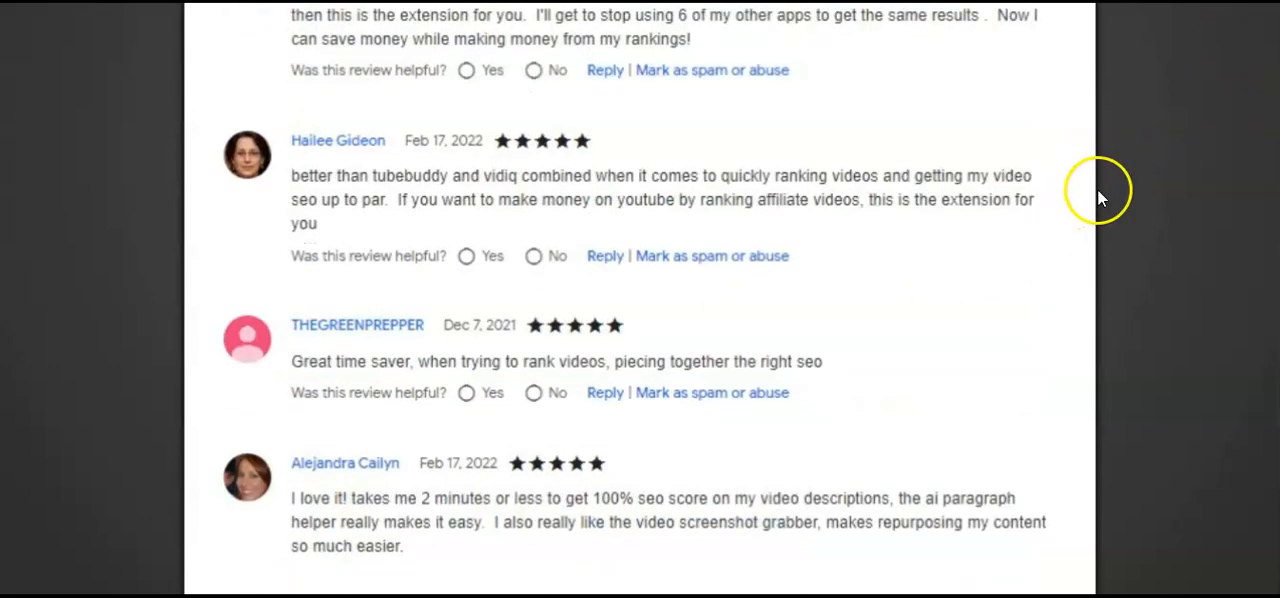
{"action": "scroll", "coordinate": [1120, 185], "scroll_direction": "down", "scroll_amount": 2}
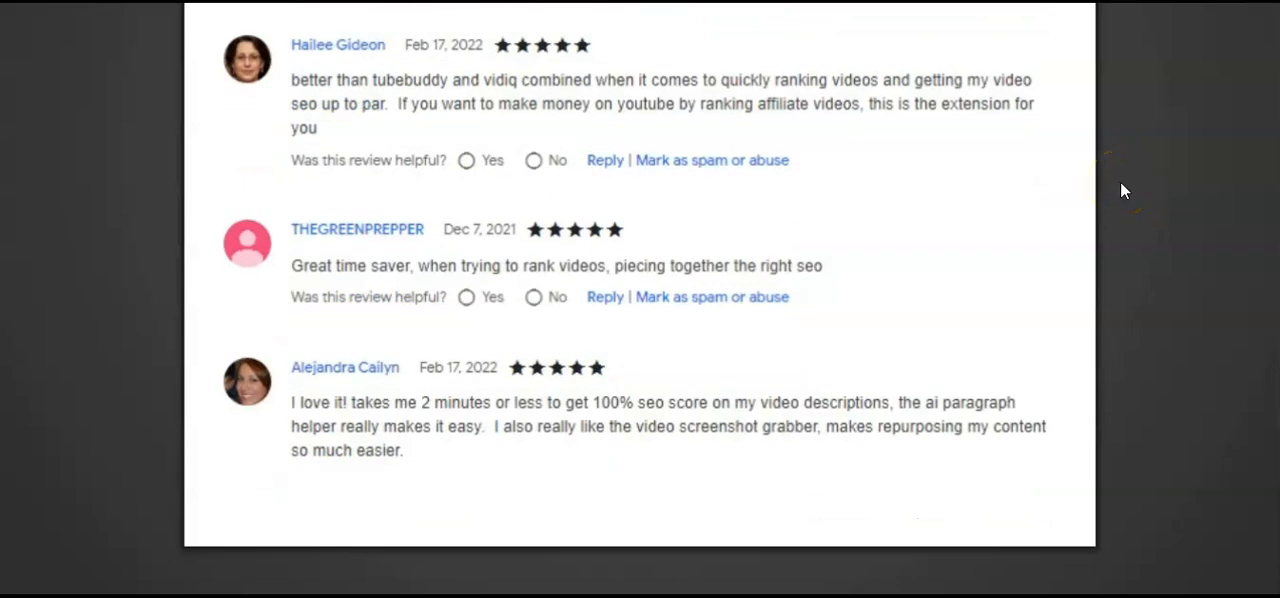
{"action": "scroll", "coordinate": [1120, 183], "scroll_direction": "up", "scroll_amount": 9}
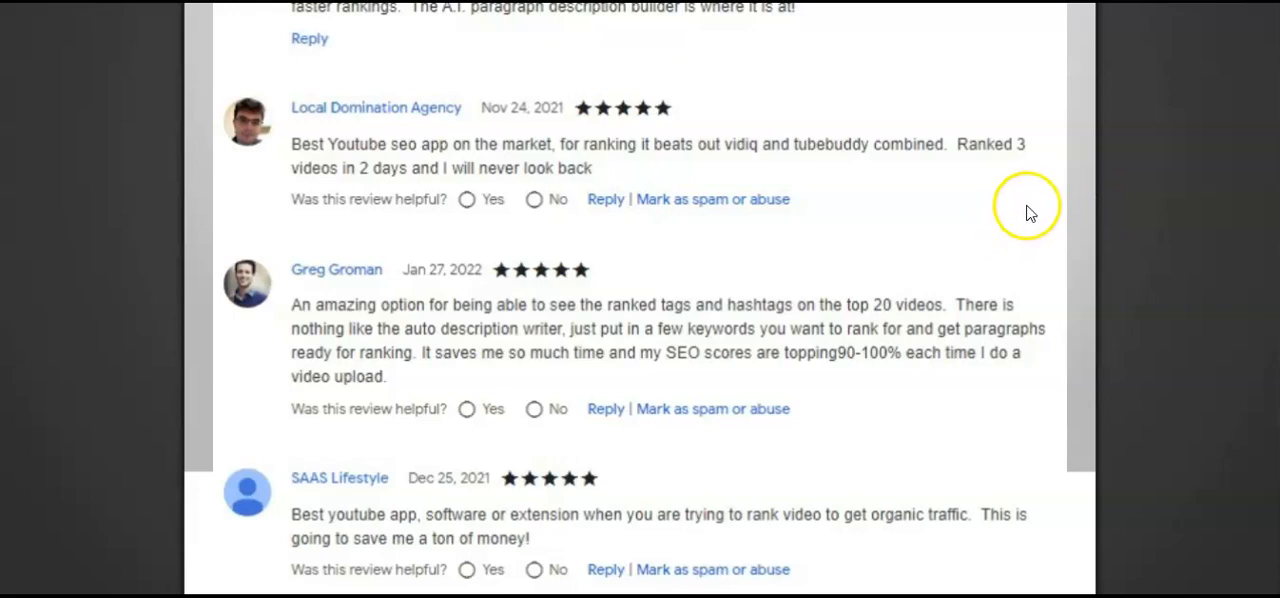
{"action": "scroll", "coordinate": [1030, 212], "scroll_direction": "down", "scroll_amount": 1}
{"action": "scroll", "coordinate": [1034, 212], "scroll_direction": "down", "scroll_amount": 1}
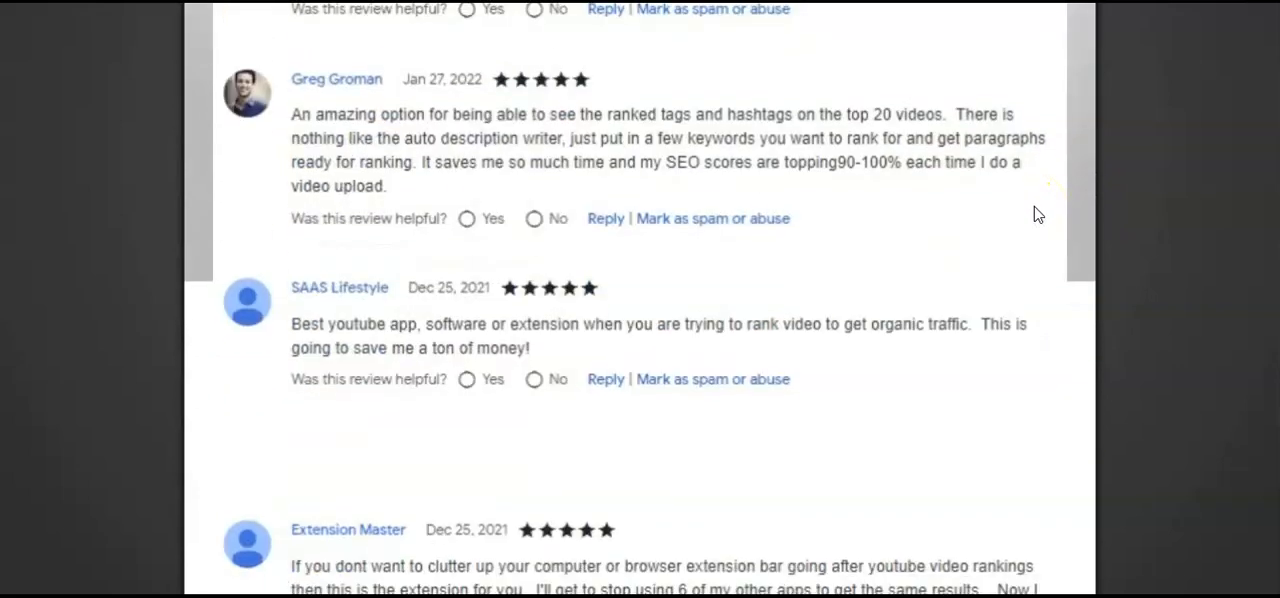